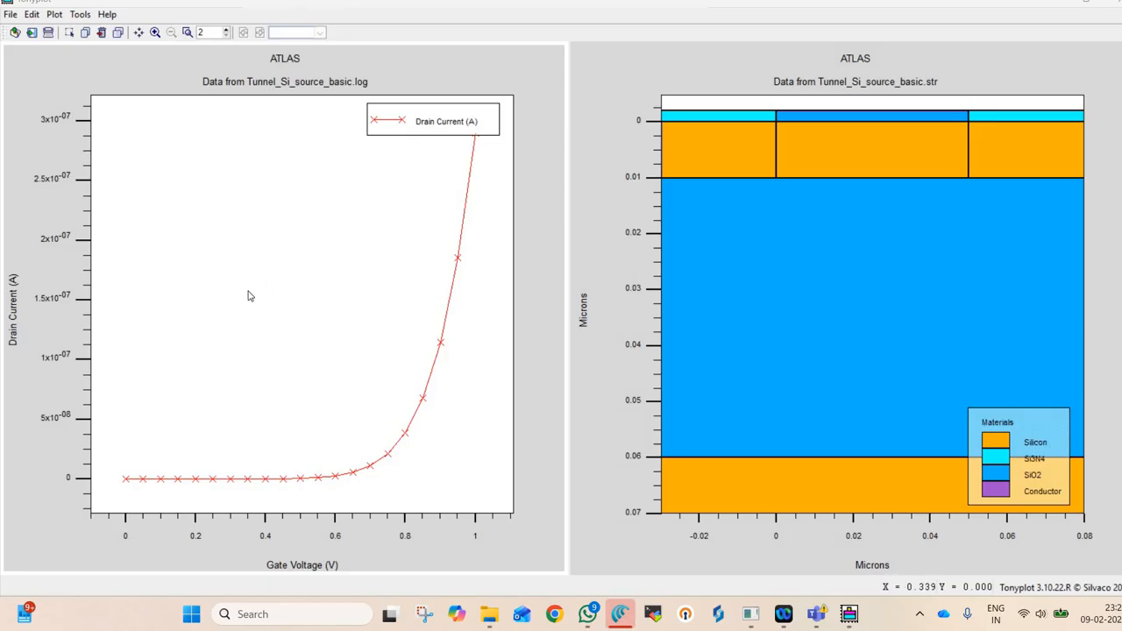
Change the drain current graph's Y1 scale to logarithmic
right_click(268, 235)
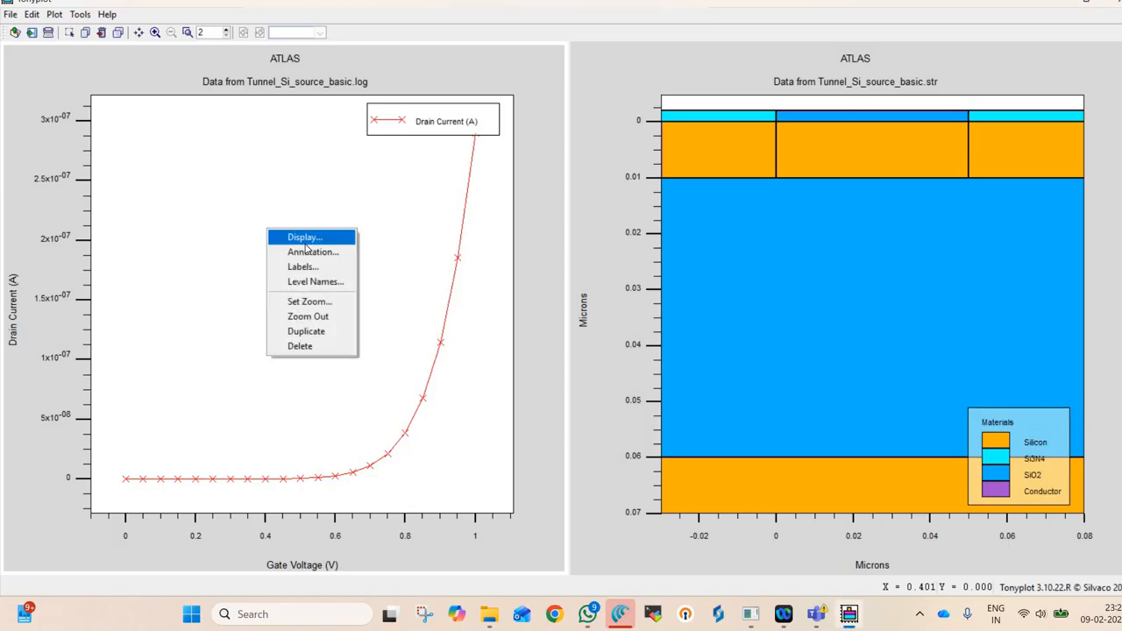
click(307, 239)
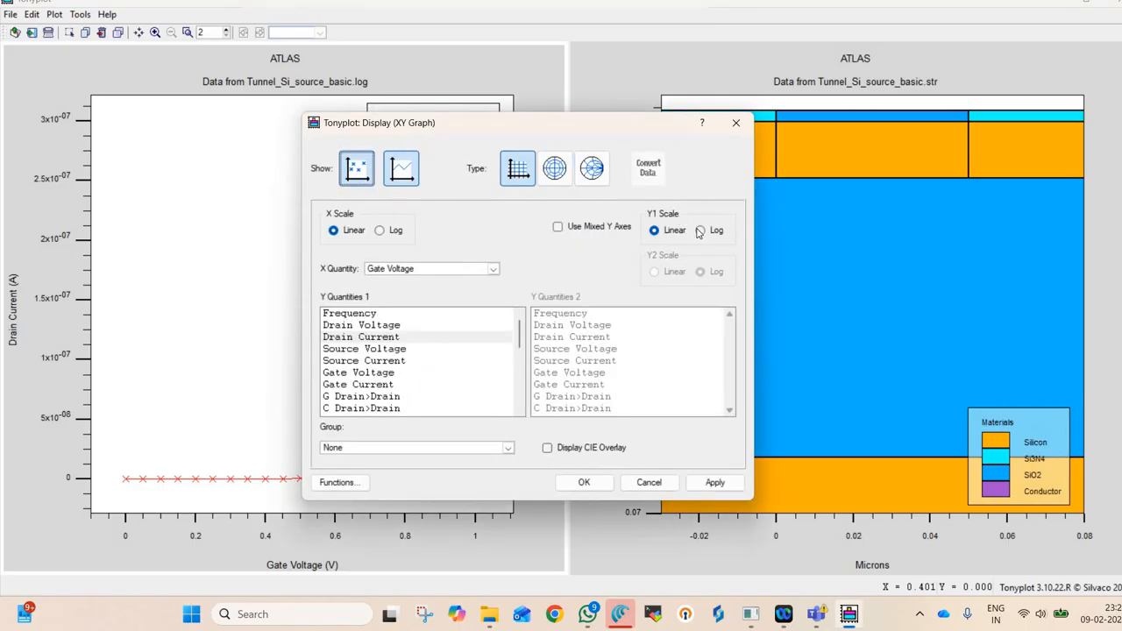
click(700, 230)
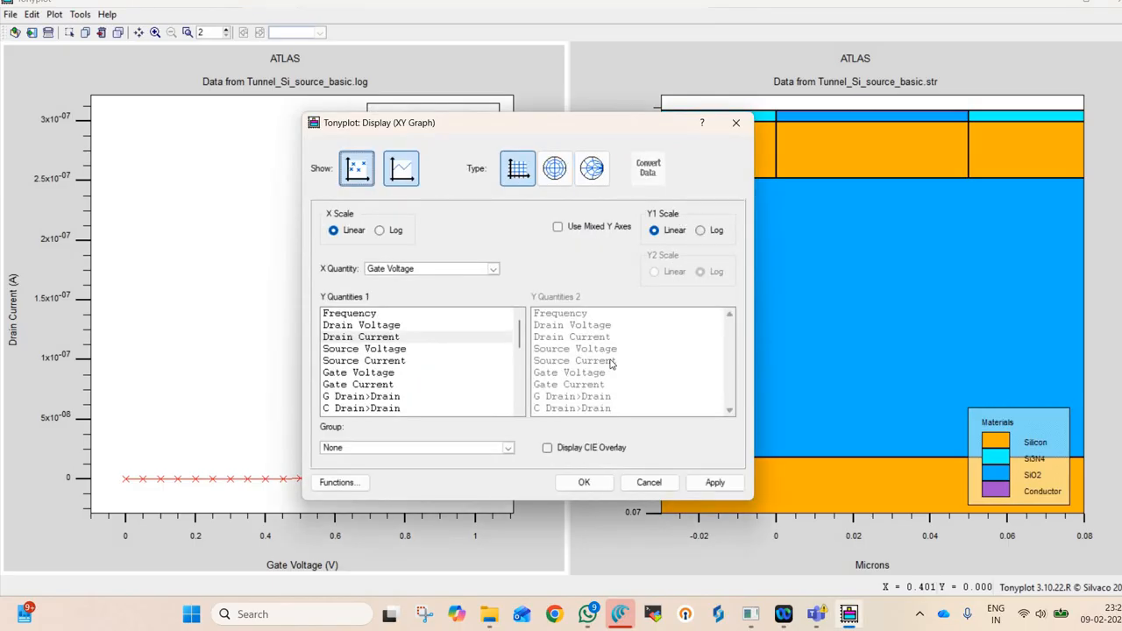
click(579, 489)
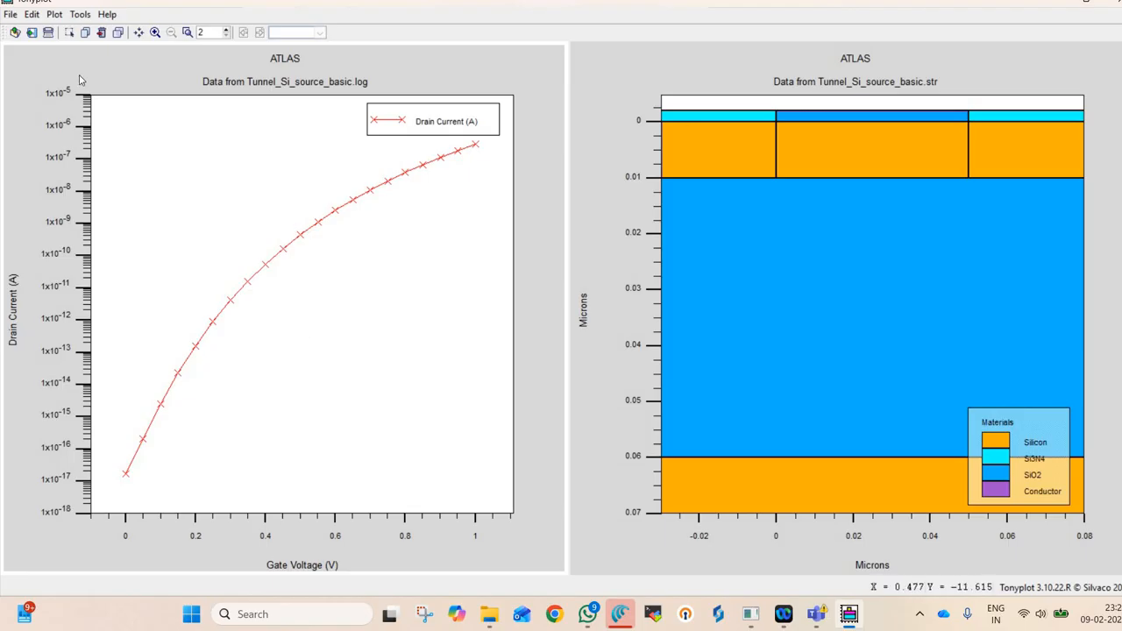
Start exporting the drain current plot in Tonyplot User Data format, limited to displayed data only
click(11, 14)
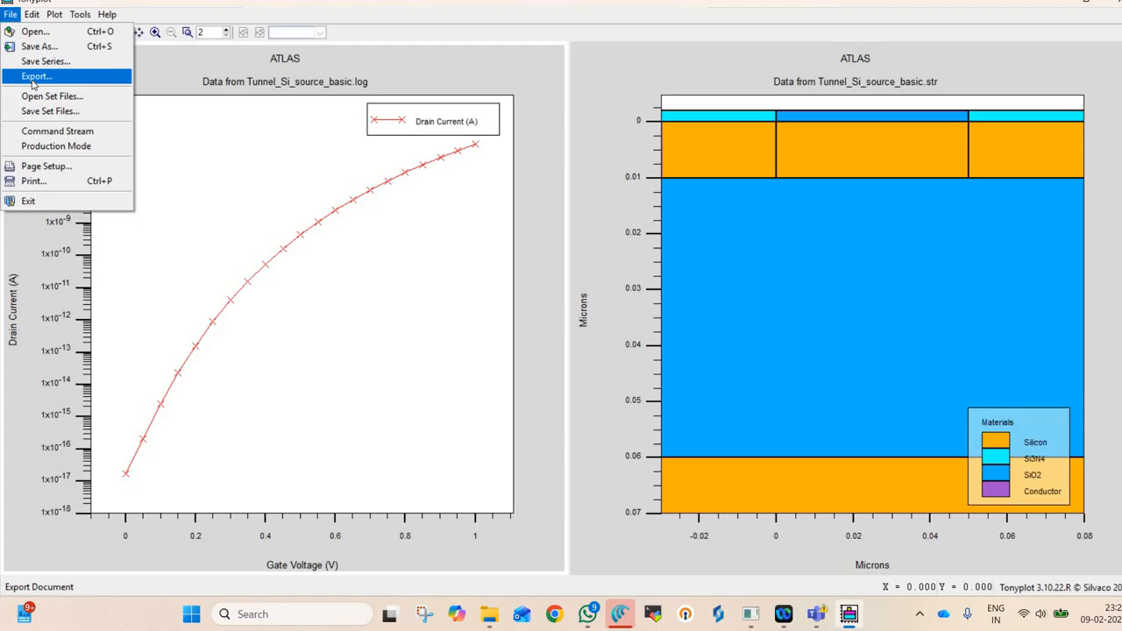
key(Return)
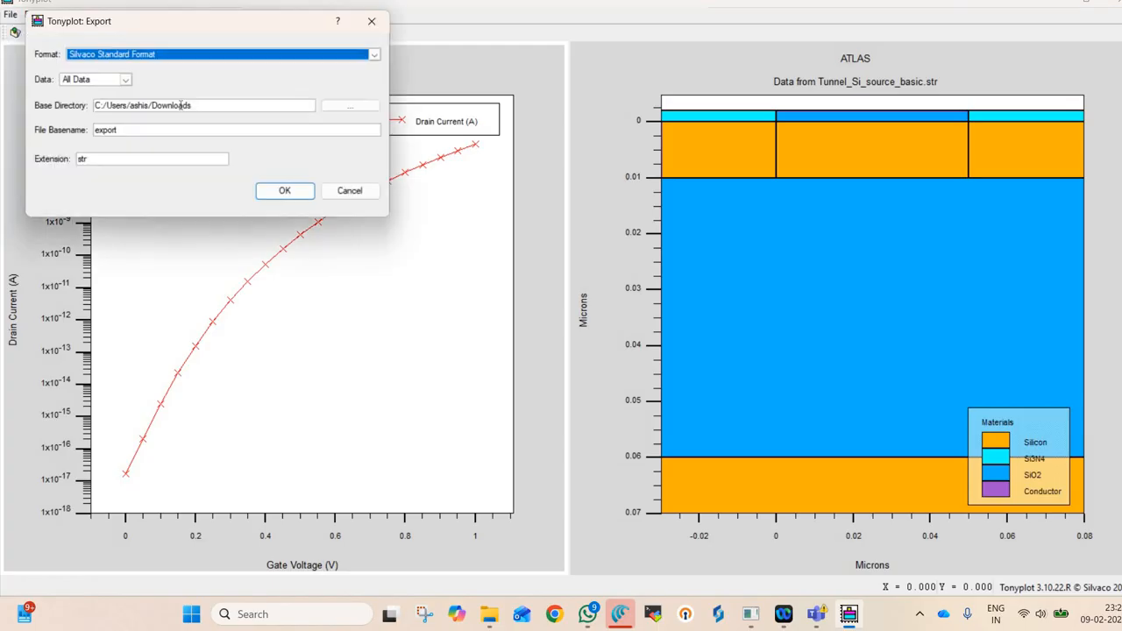
click(149, 57)
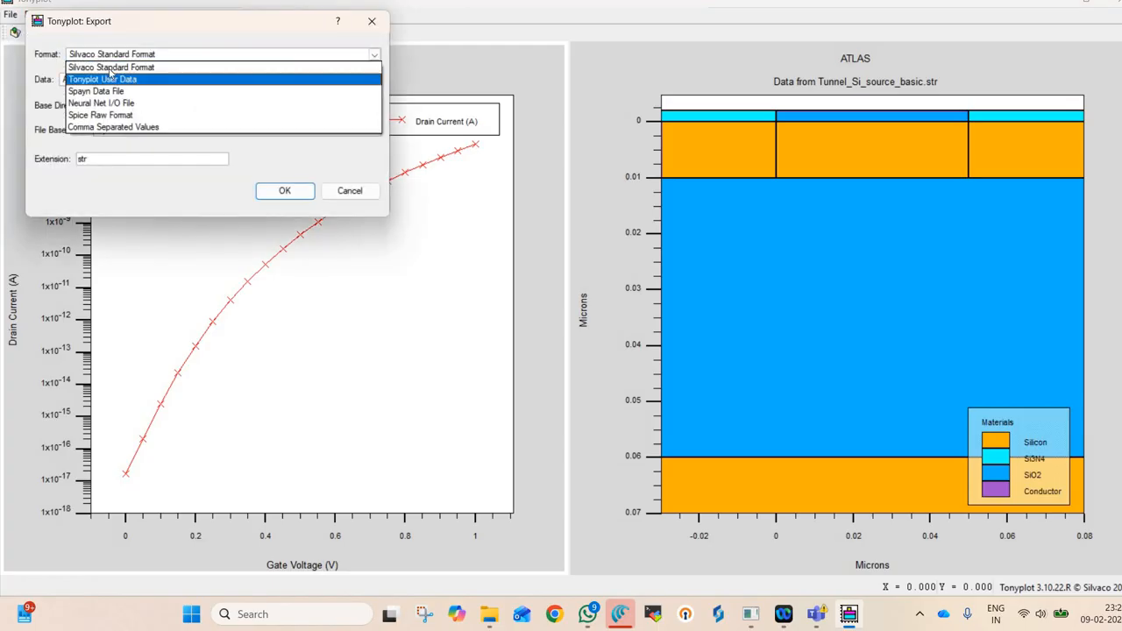
click(103, 80)
click(101, 81)
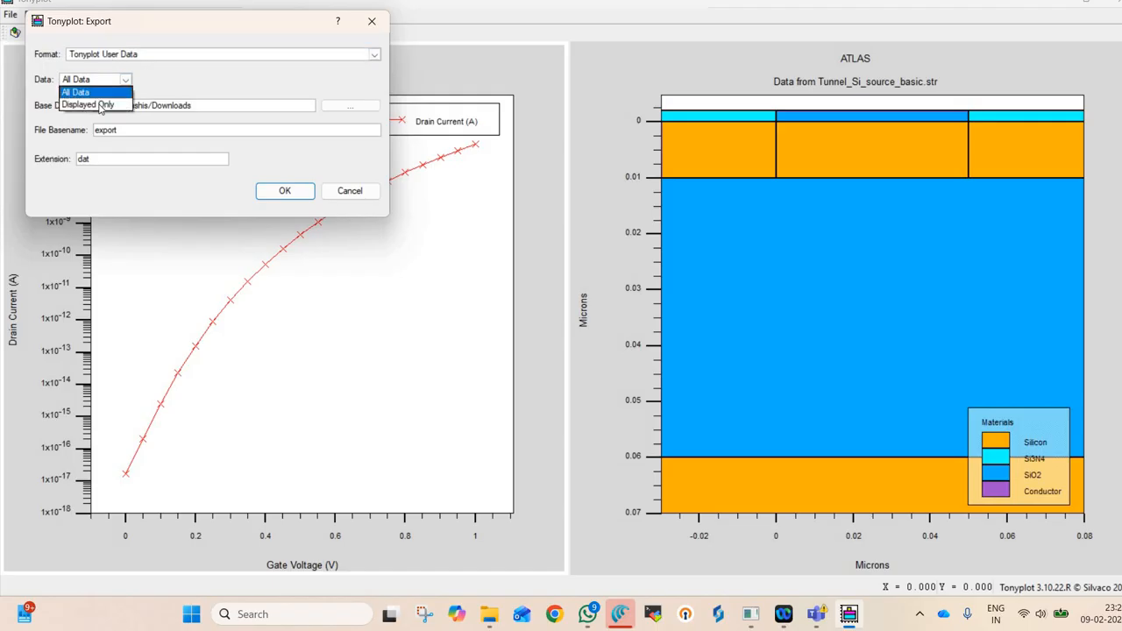
click(98, 105)
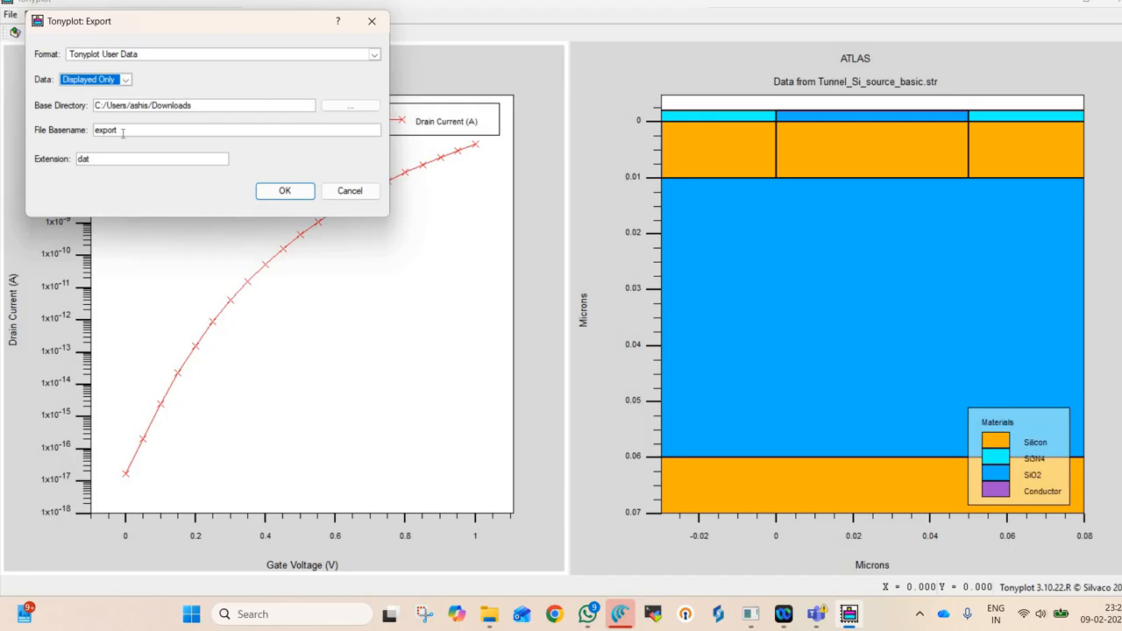
Set the export file basename to id1 and export the data to the Downloads folder
drag(122, 132, 74, 130)
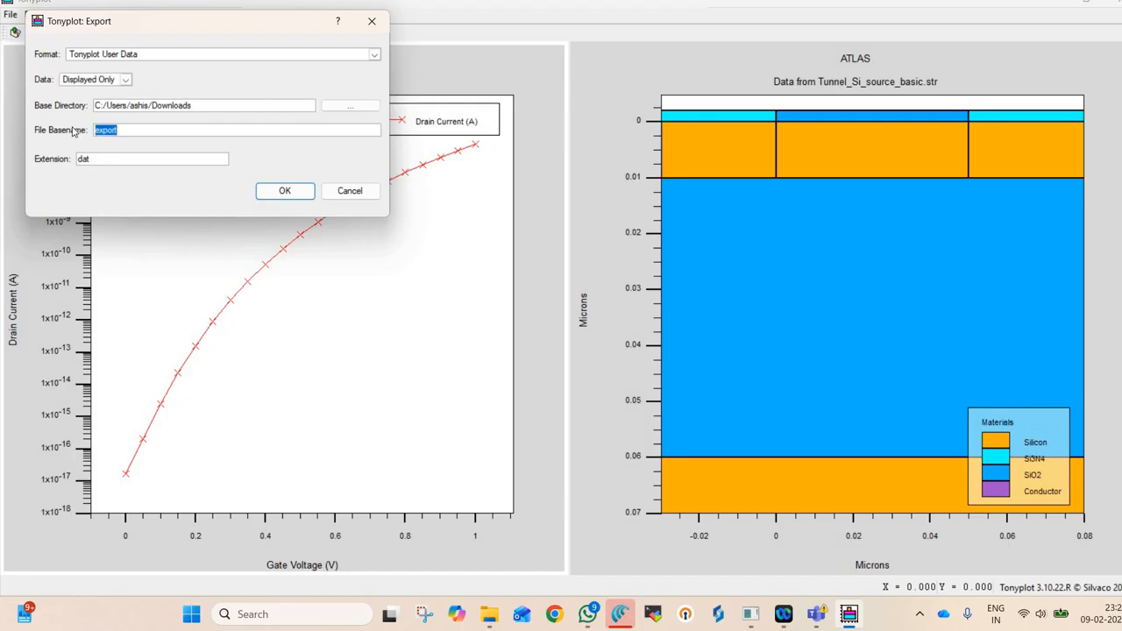
key(BackSpace)
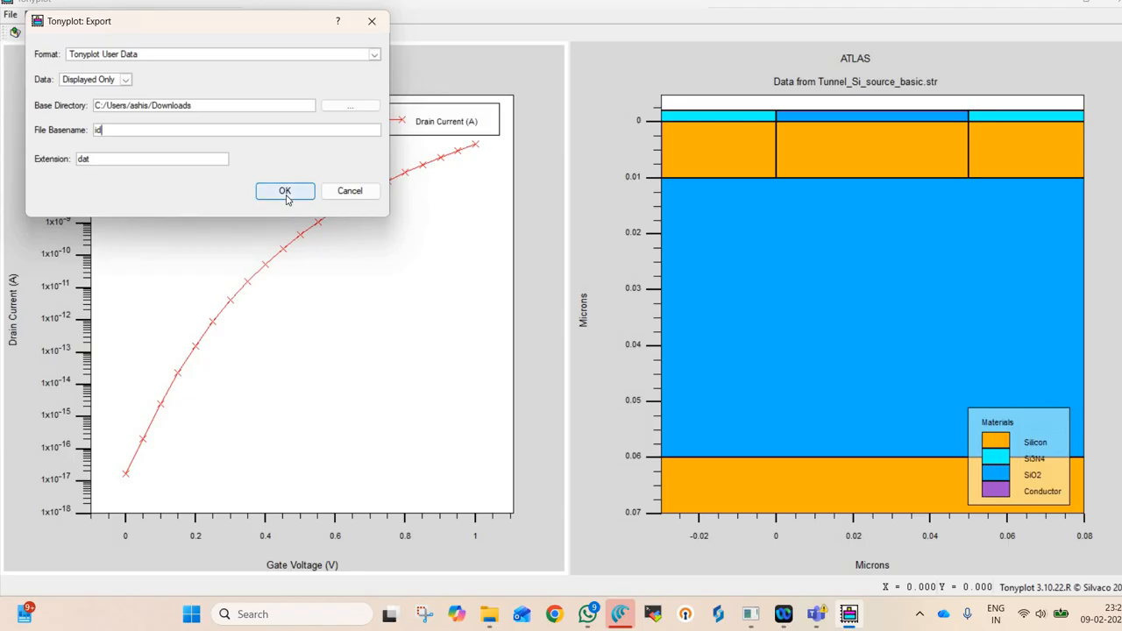
click(285, 195)
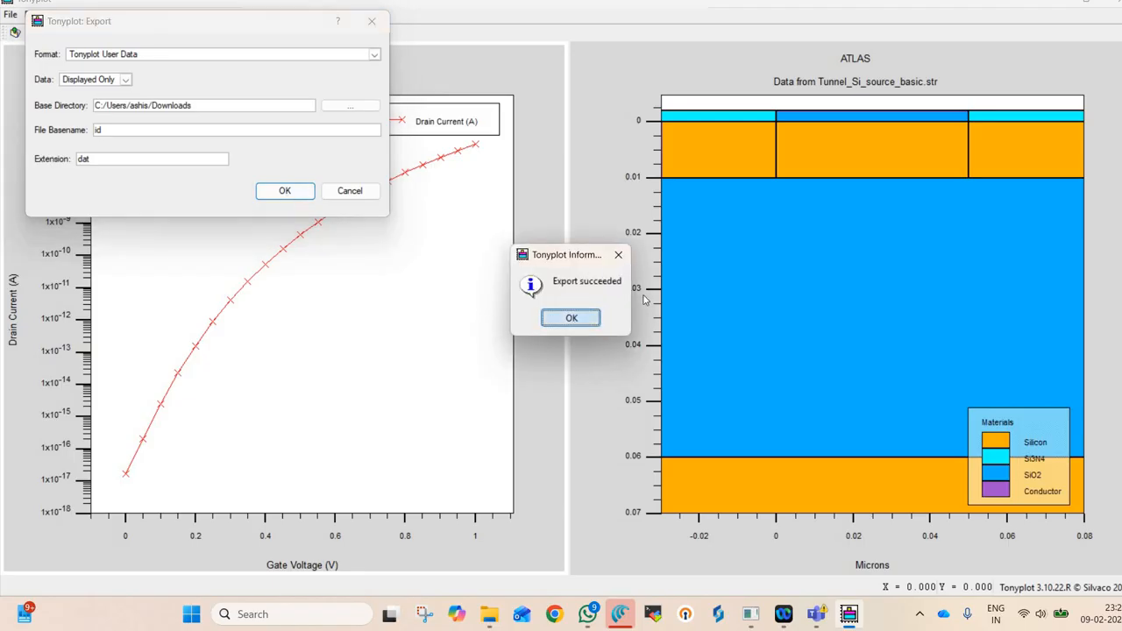
click(571, 319)
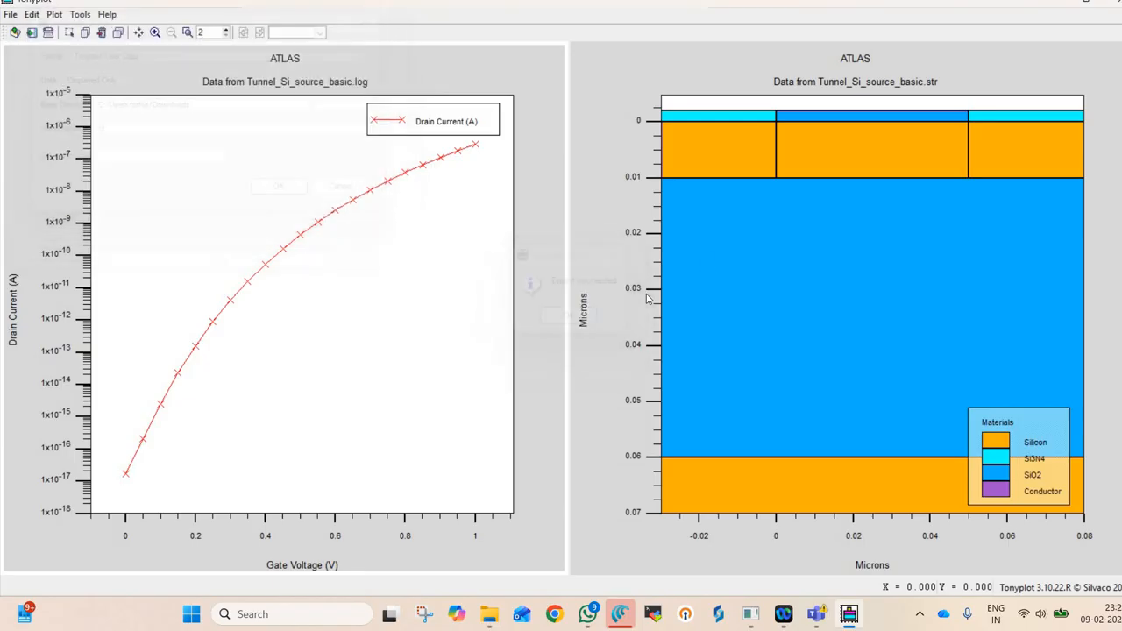
Switch to File Explorer and locate the exported id1.dat file in the Downloads folder
click(1089, 4)
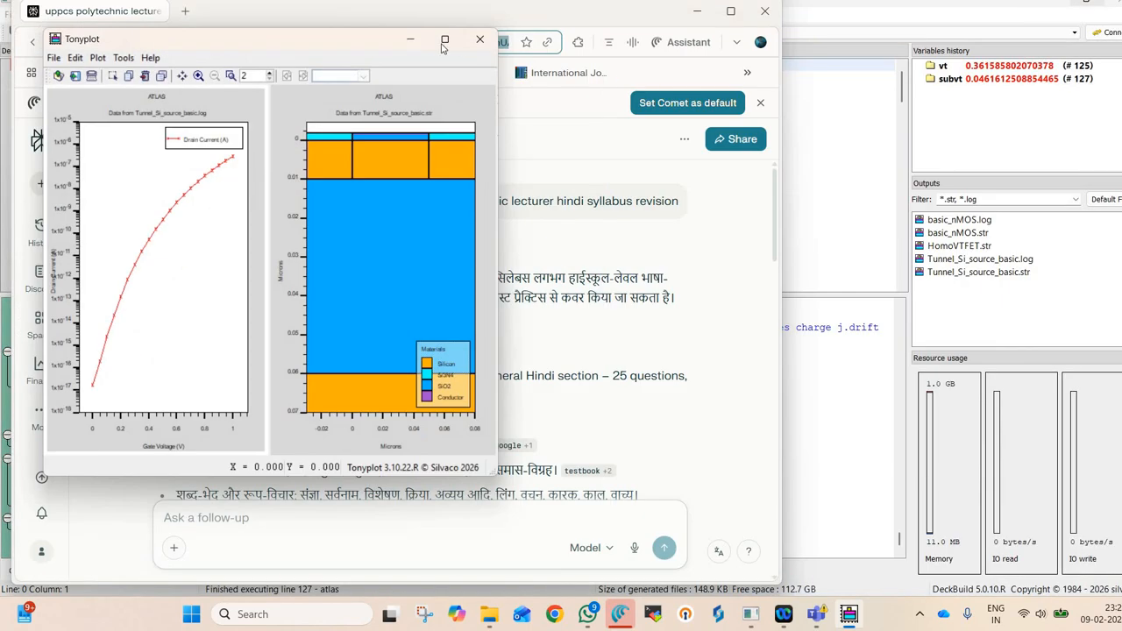
click(682, 8)
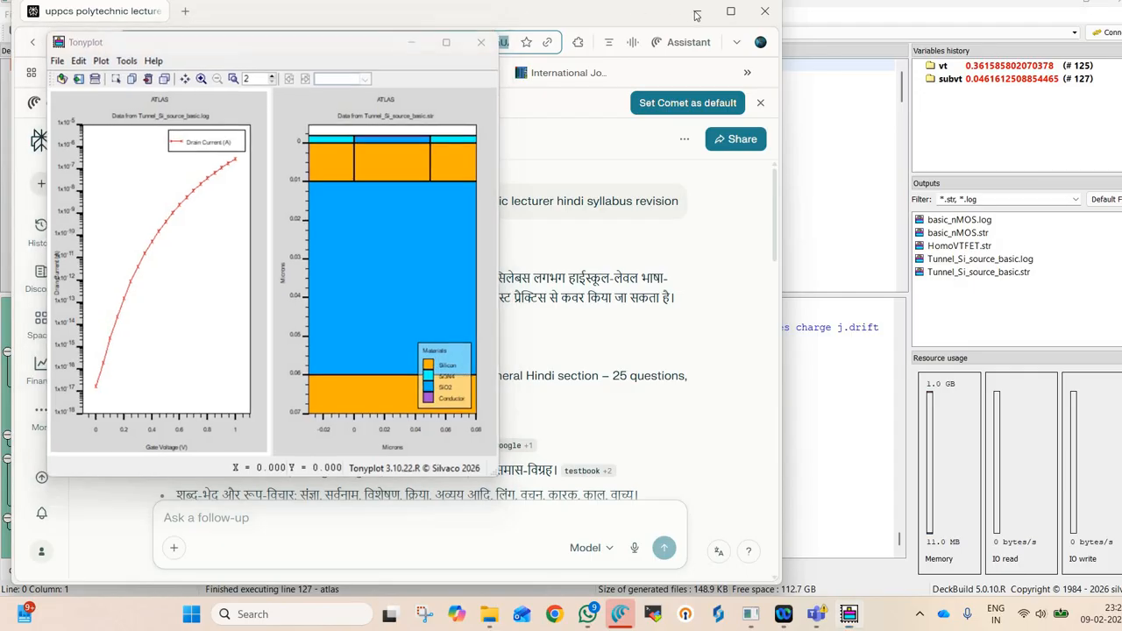
click(695, 15)
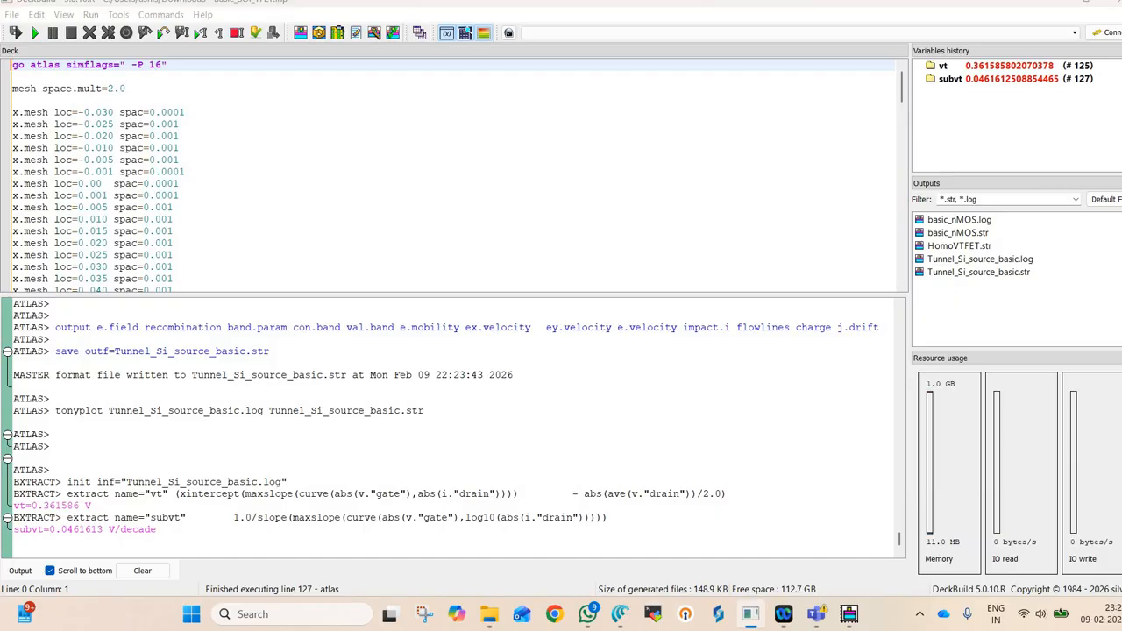
click(1103, 9)
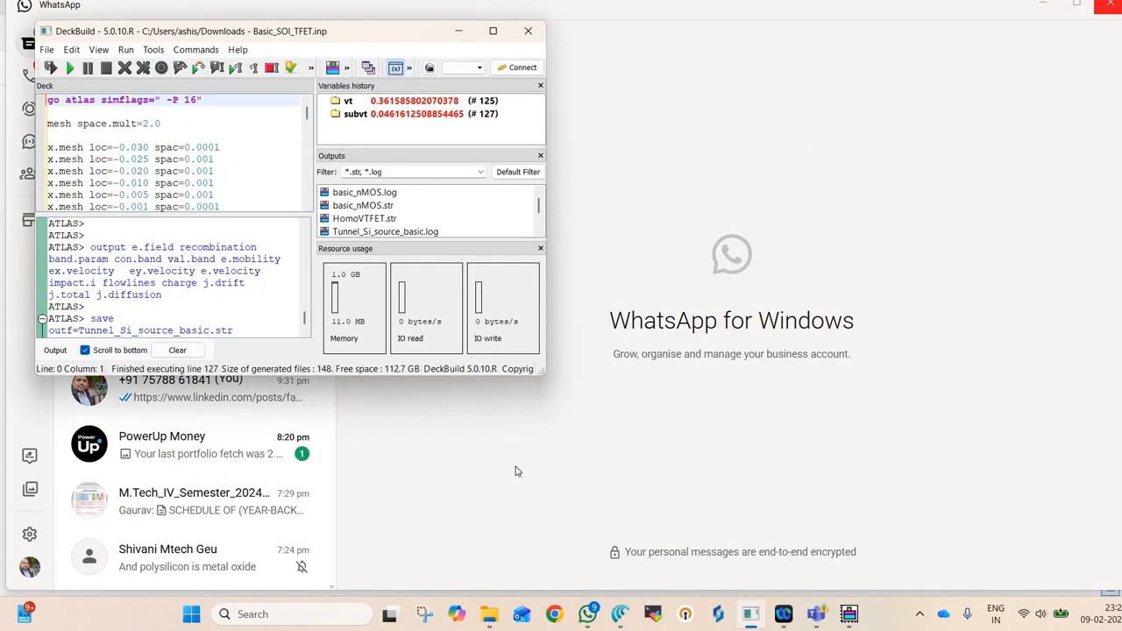
click(489, 609)
click(62, 247)
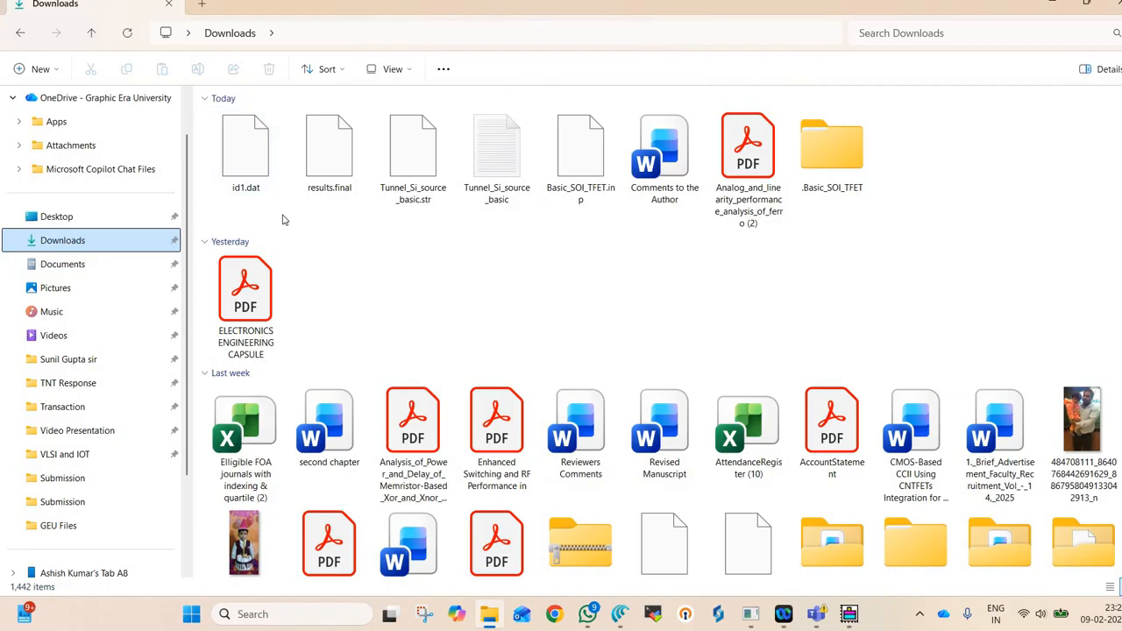
click(258, 159)
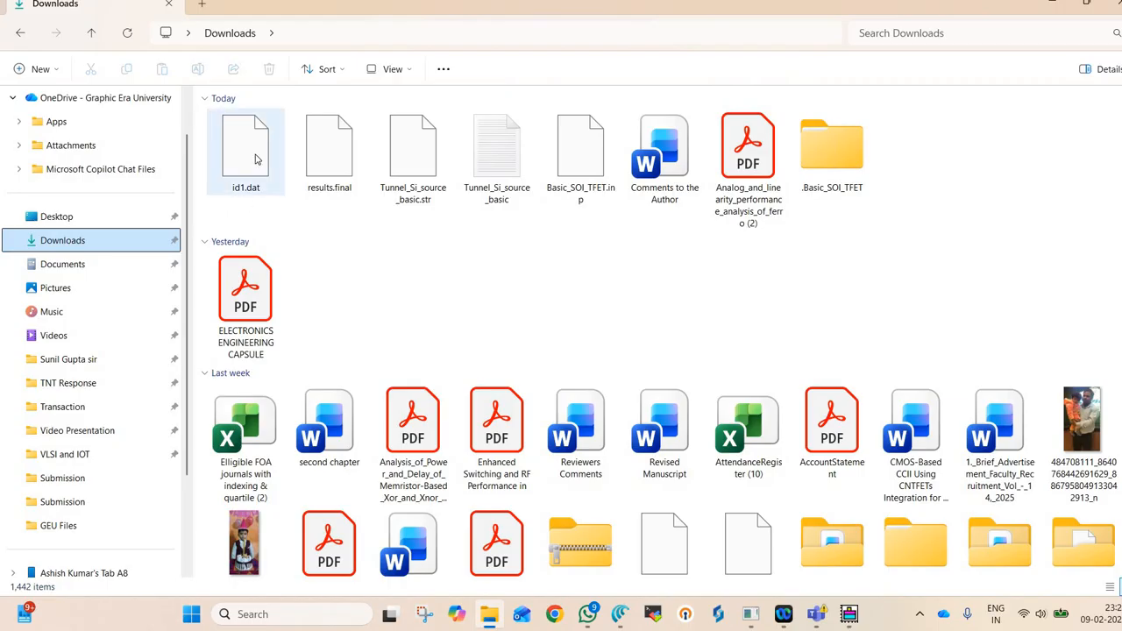
click(289, 247)
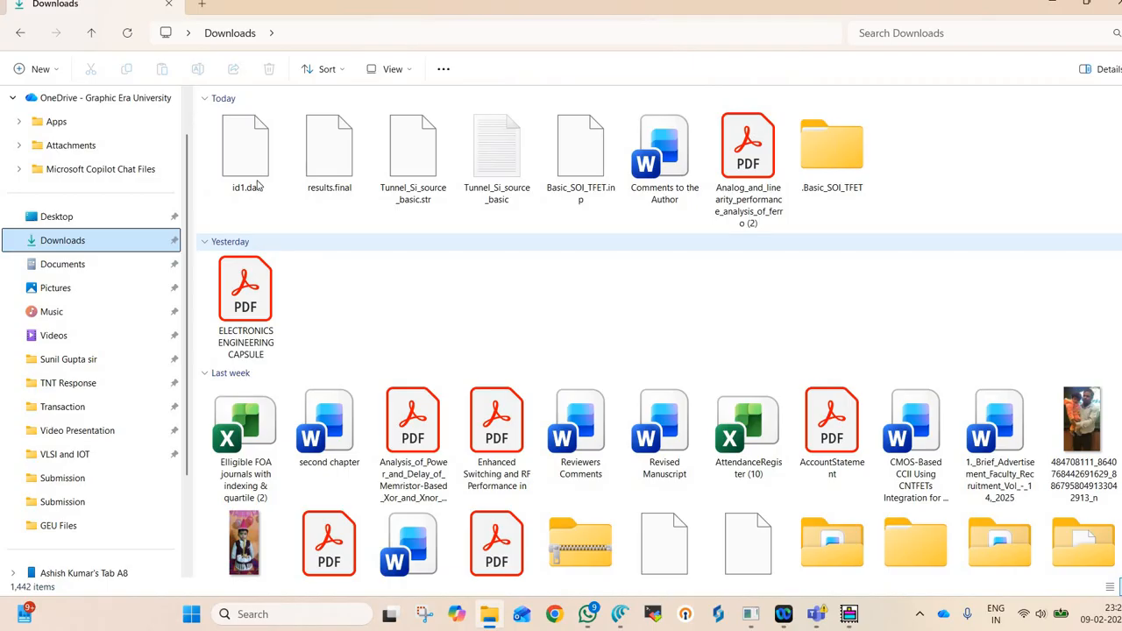
click(259, 185)
Launch Excel in a maximized window and create a blank workbook
click(289, 618)
text(excel)
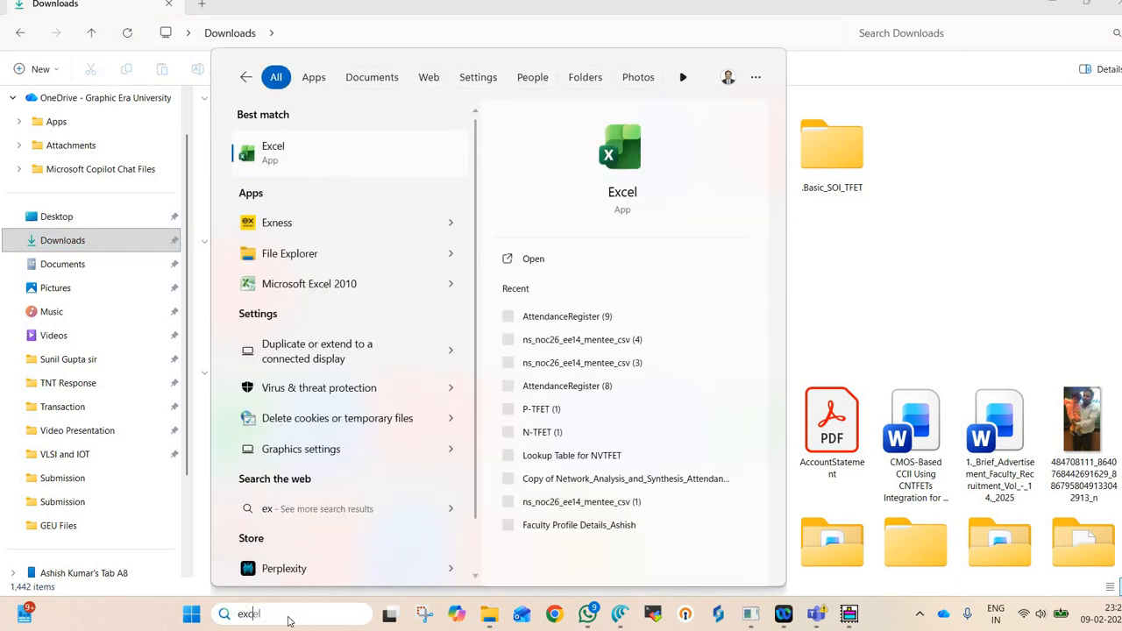
click(312, 156)
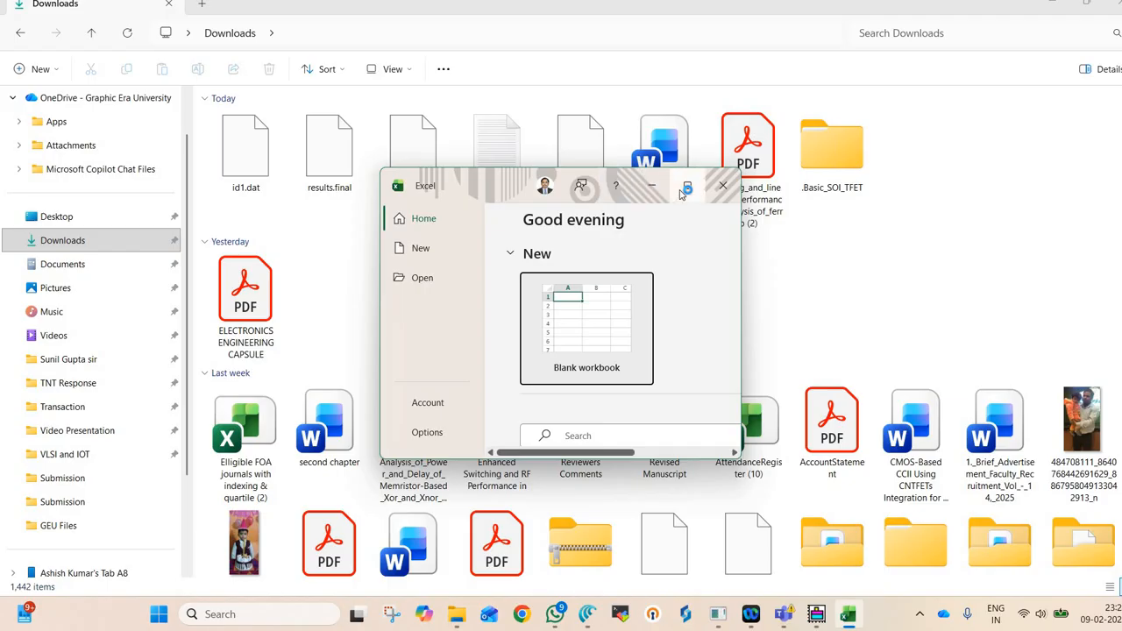
click(687, 188)
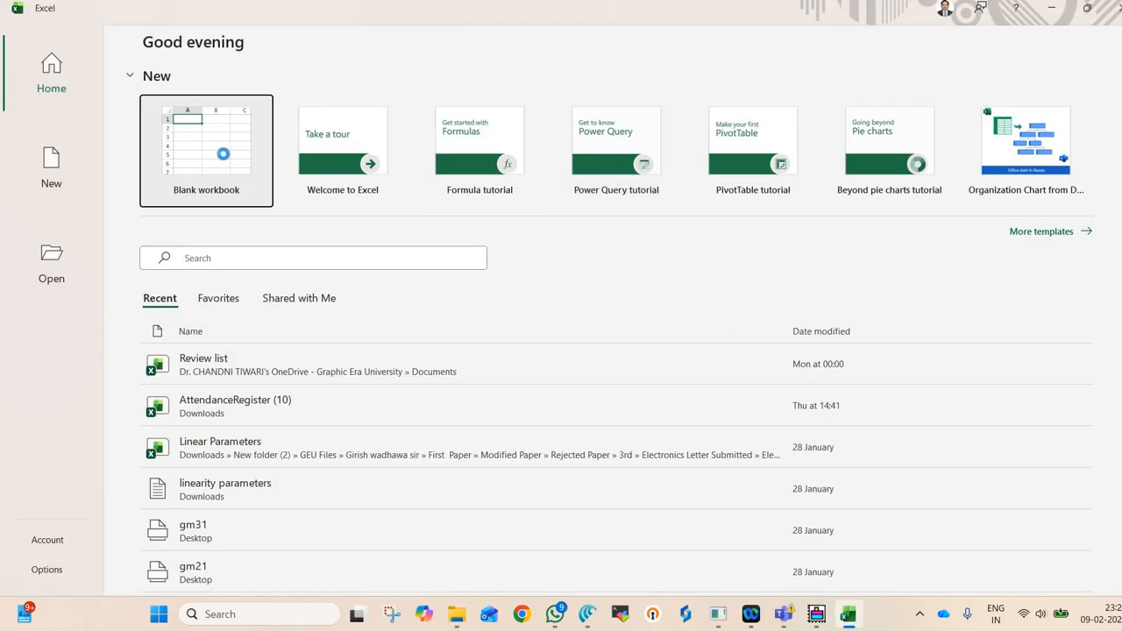
double_click(224, 153)
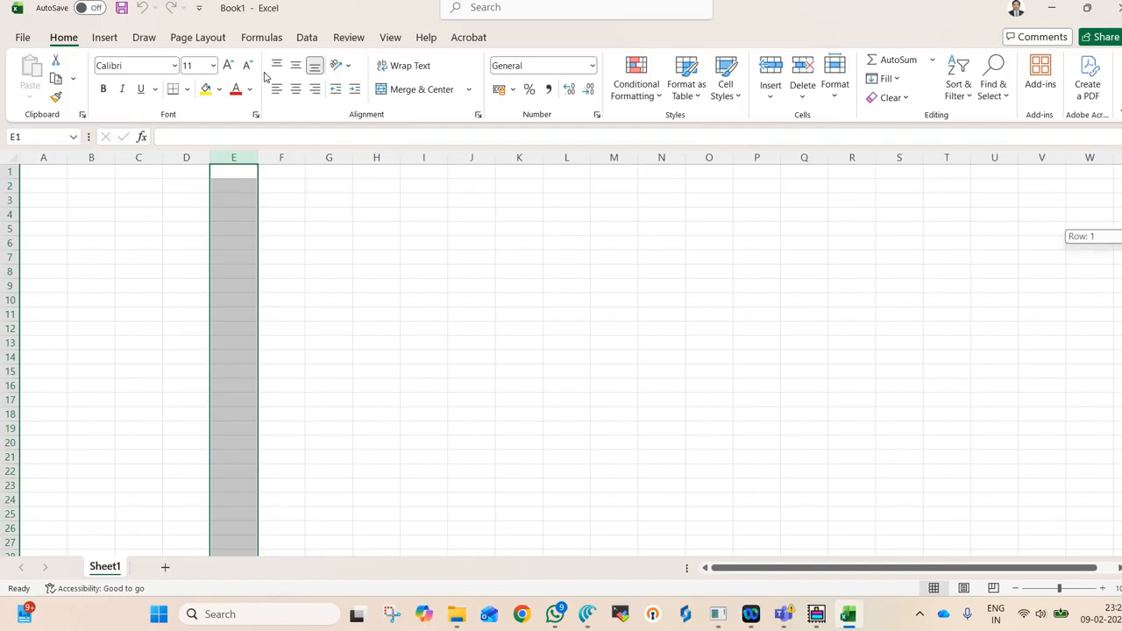
Open id1.dat from the Downloads folder in Excel, with the file filter set to All Files
click(19, 37)
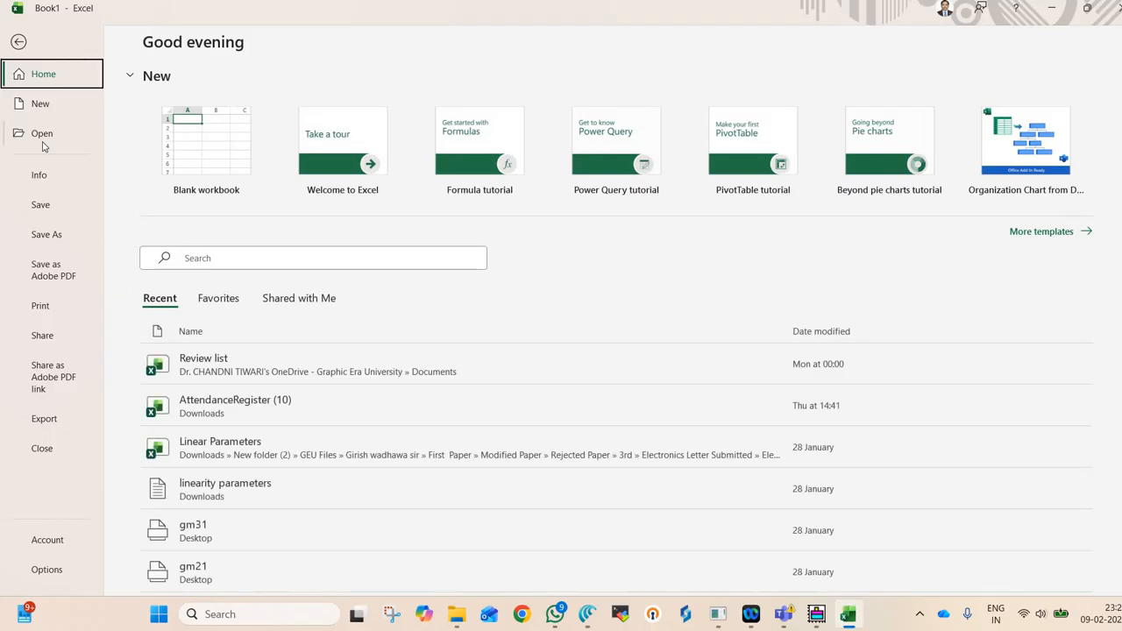
click(42, 138)
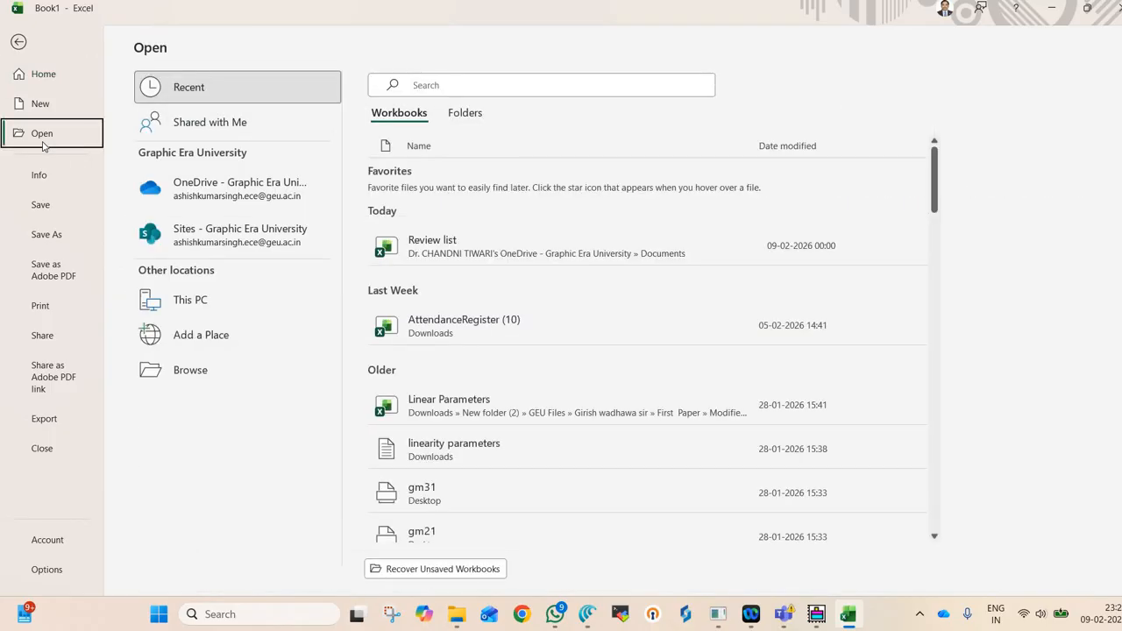
click(184, 372)
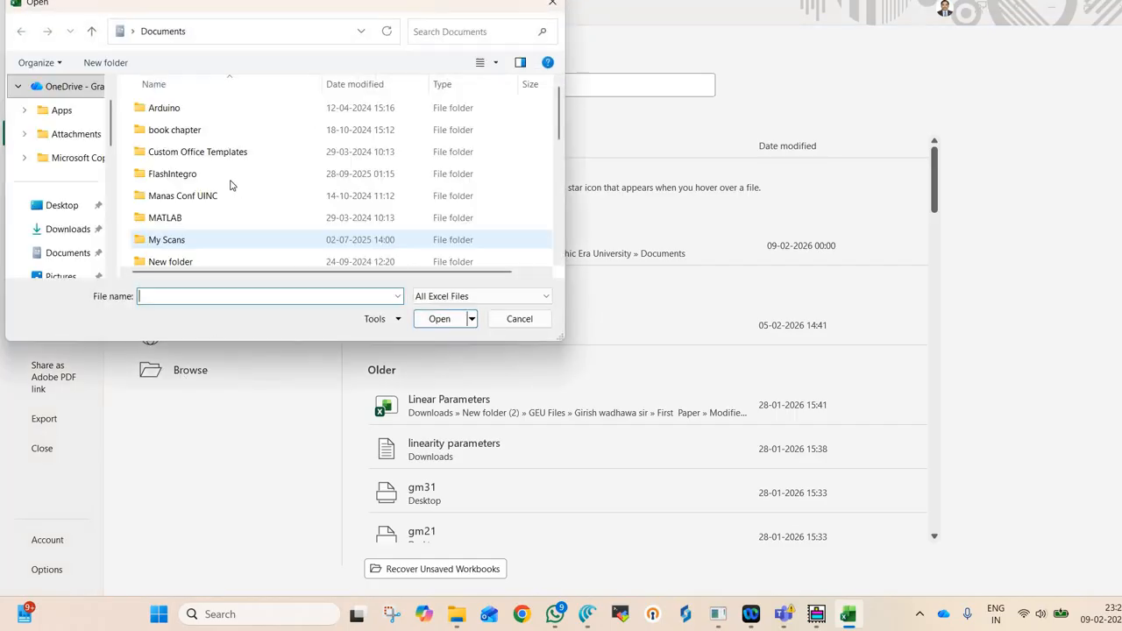
click(71, 232)
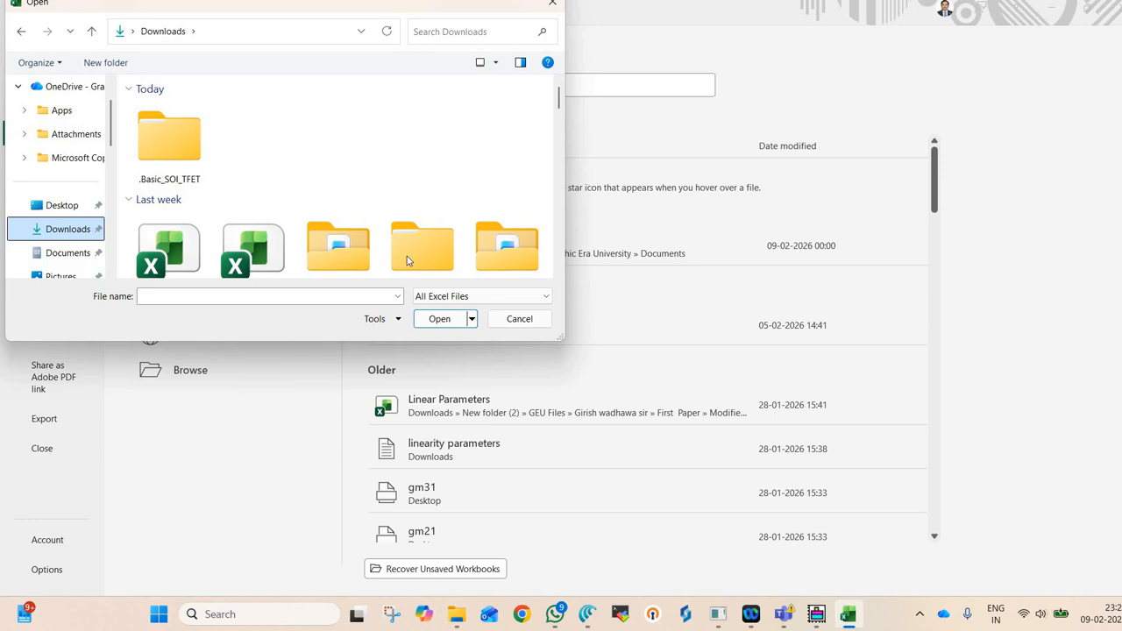
click(490, 296)
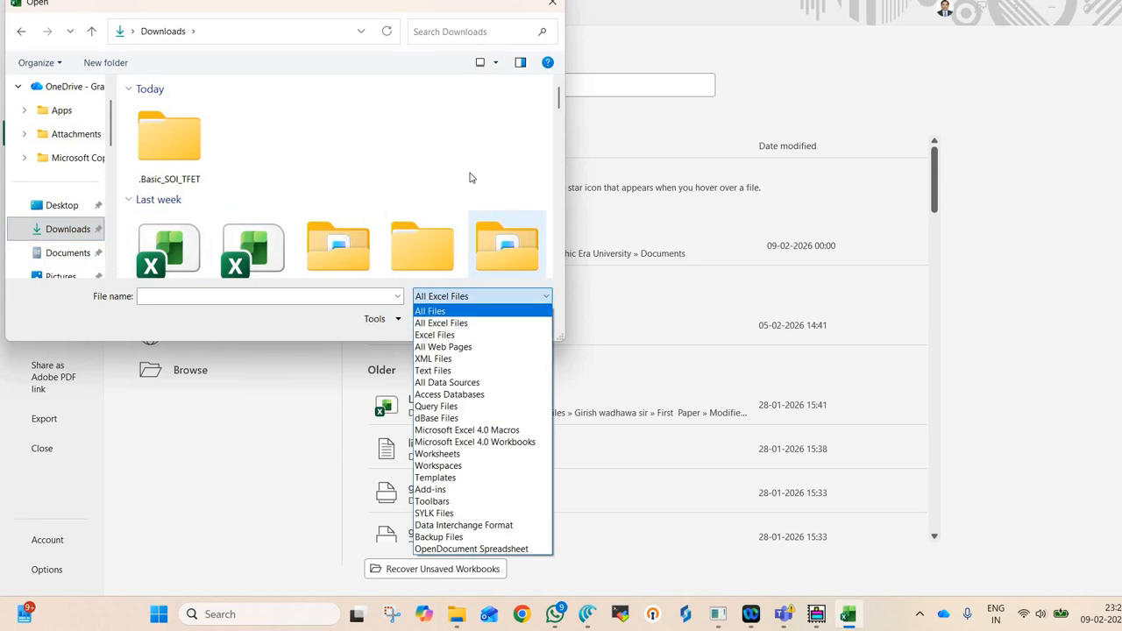
click(430, 312)
click(166, 171)
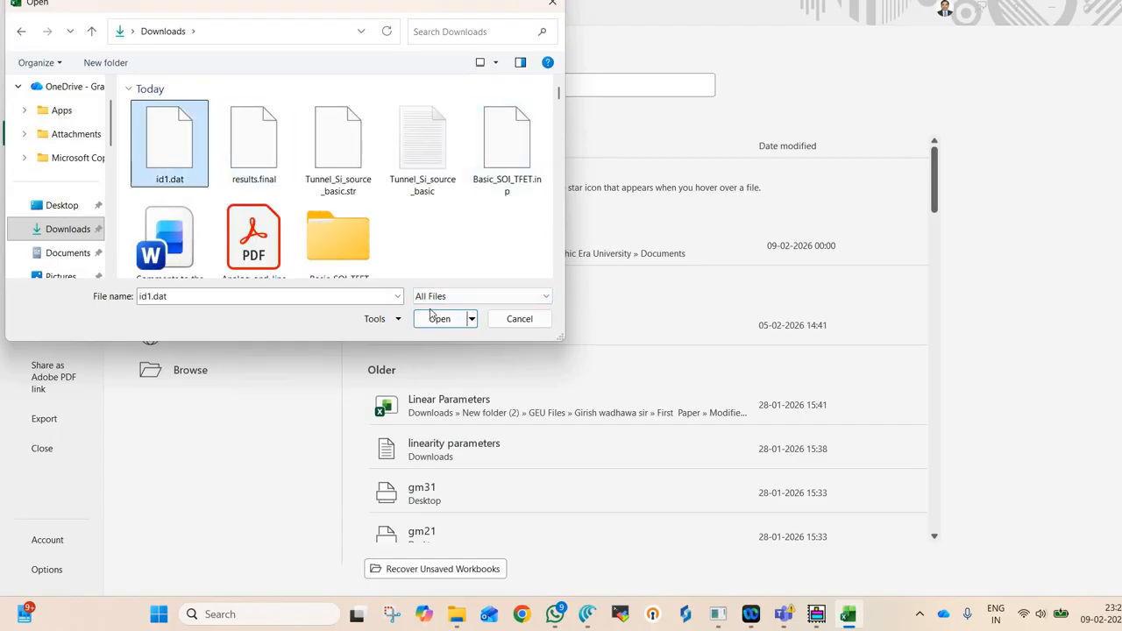
click(431, 324)
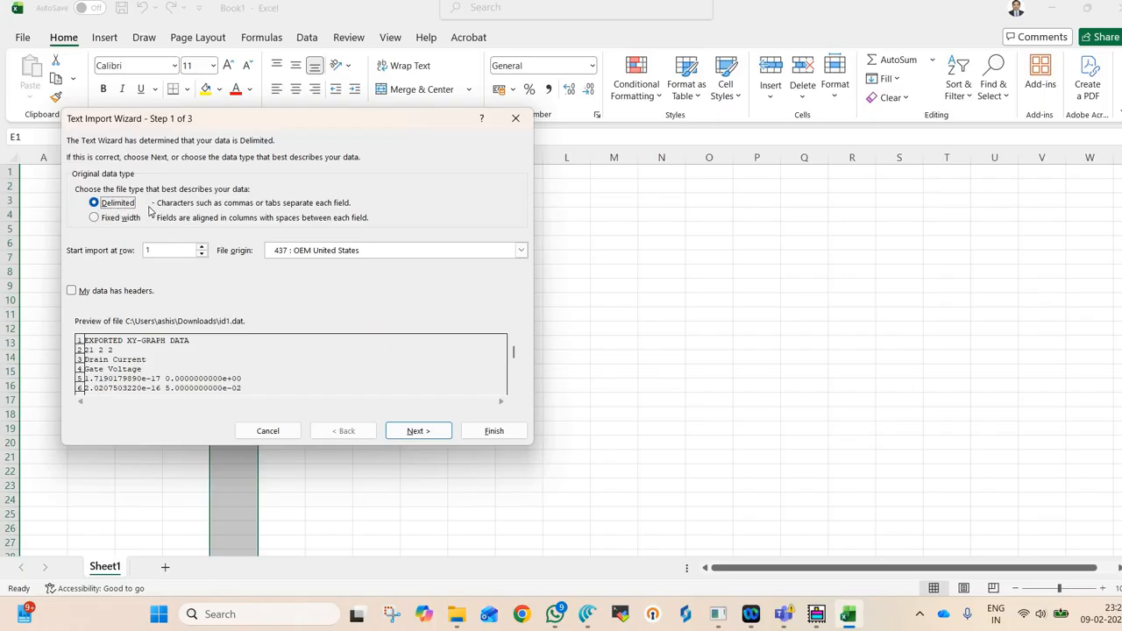
Import the delimited text starting at row 4, adding Space as a delimiter and keeping the General column format
click(201, 247)
click(200, 247)
click(201, 247)
click(407, 431)
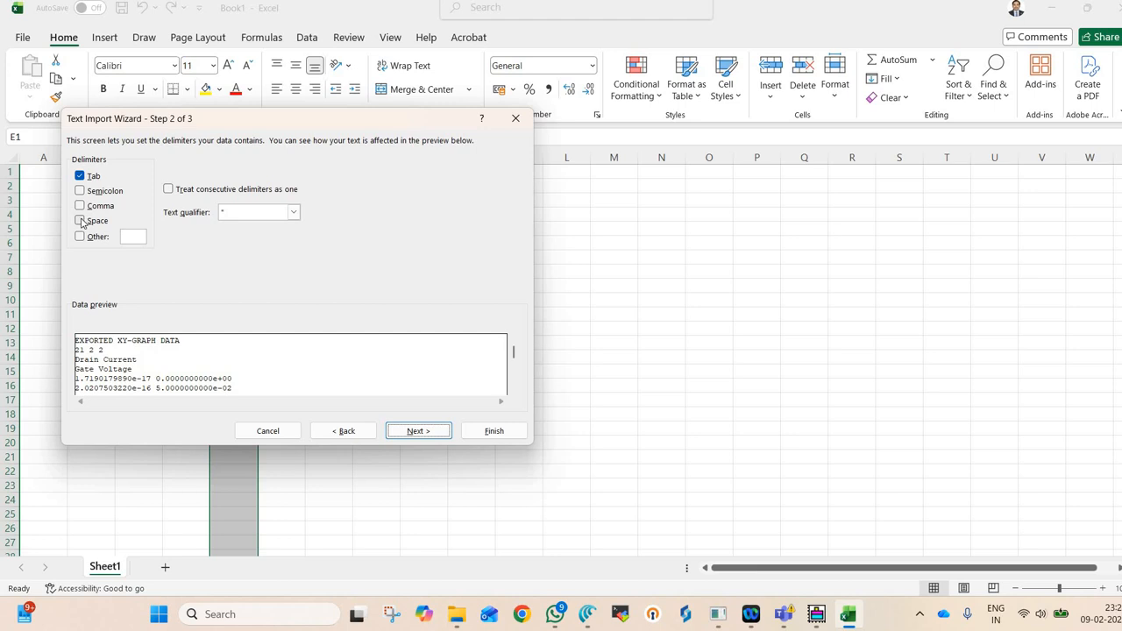
click(80, 222)
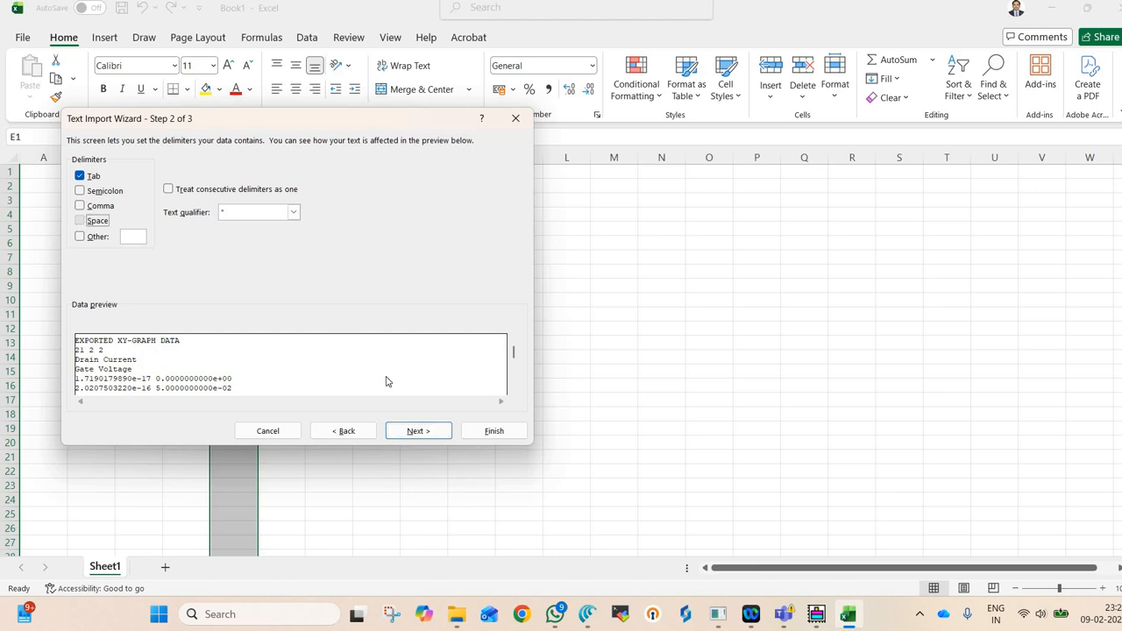
click(408, 431)
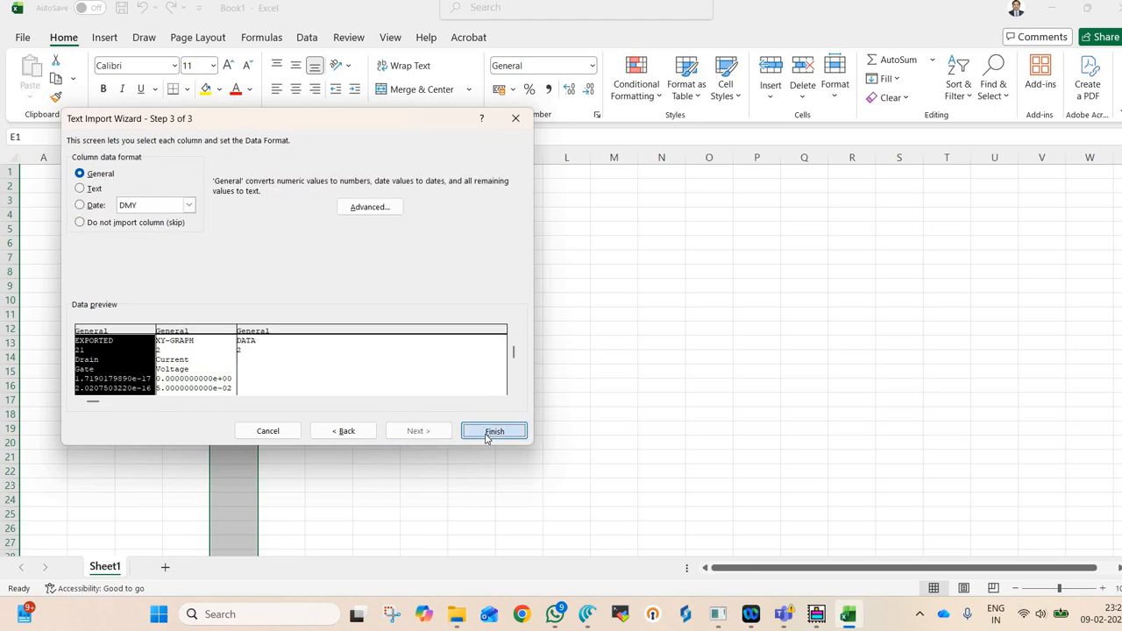
click(487, 434)
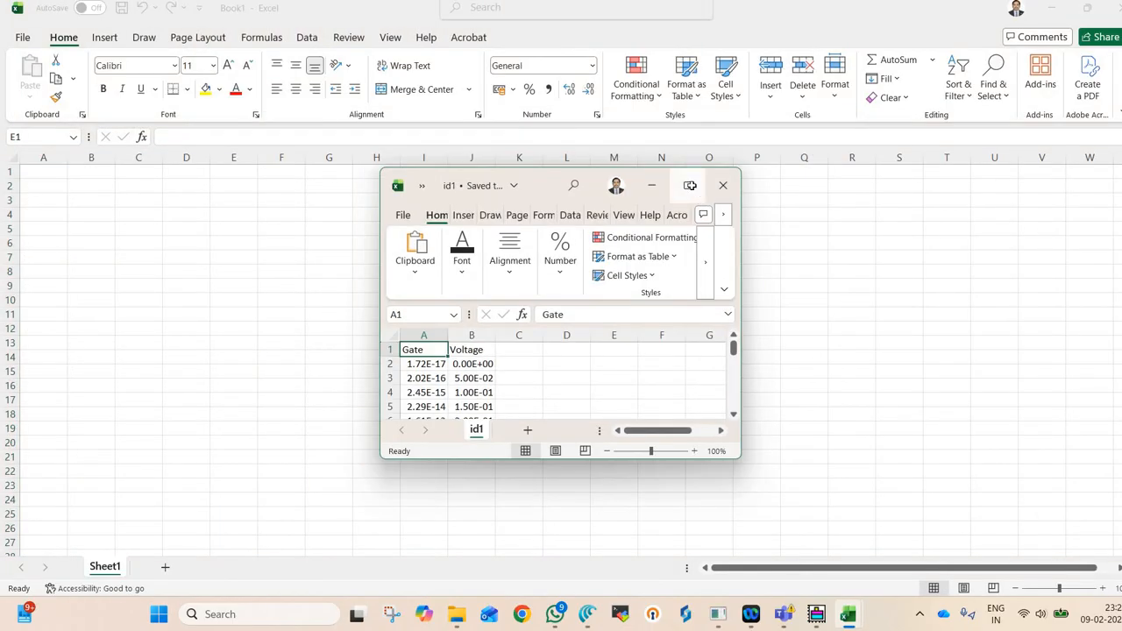
Maximize the id1 workbook window and copy columns A and B with the Gate and Voltage data
click(689, 187)
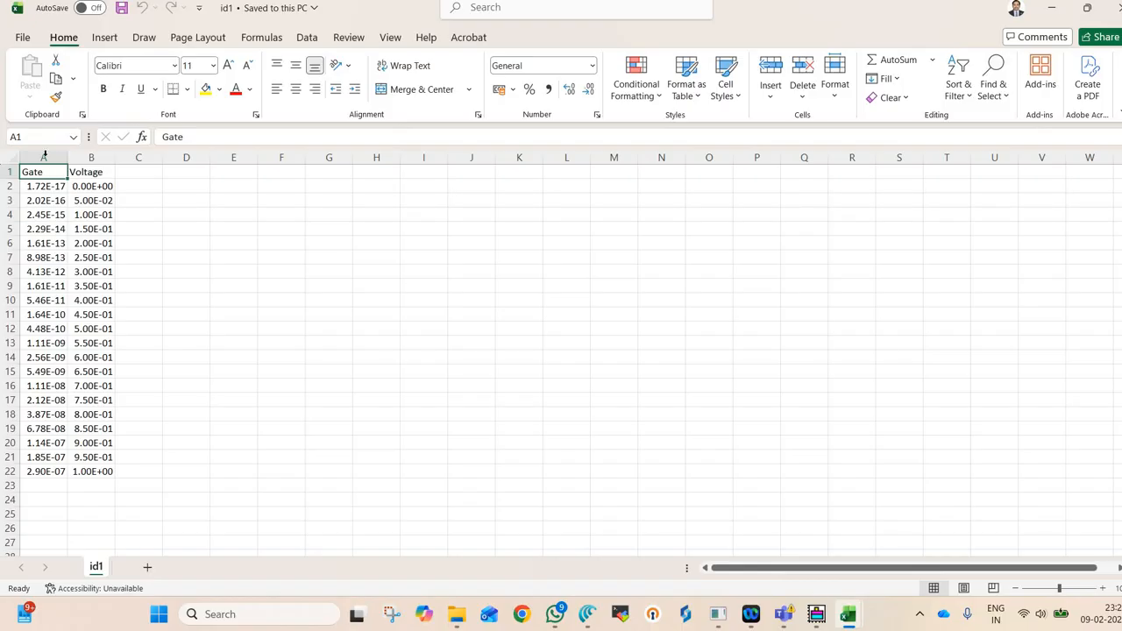
drag(44, 158, 90, 158)
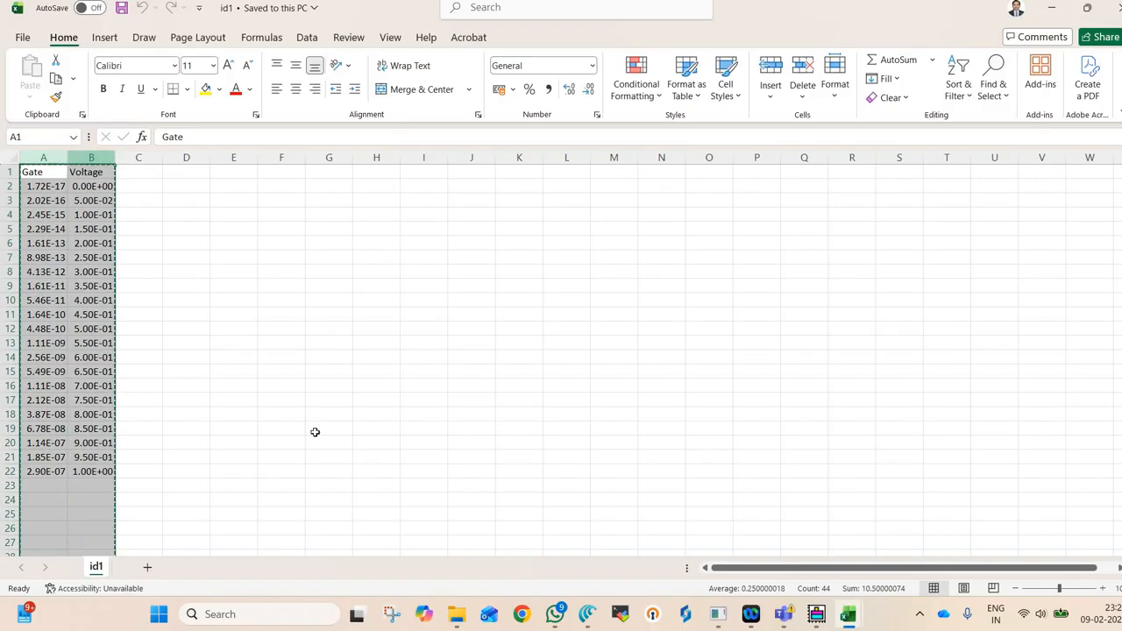
key(ctrl+c)
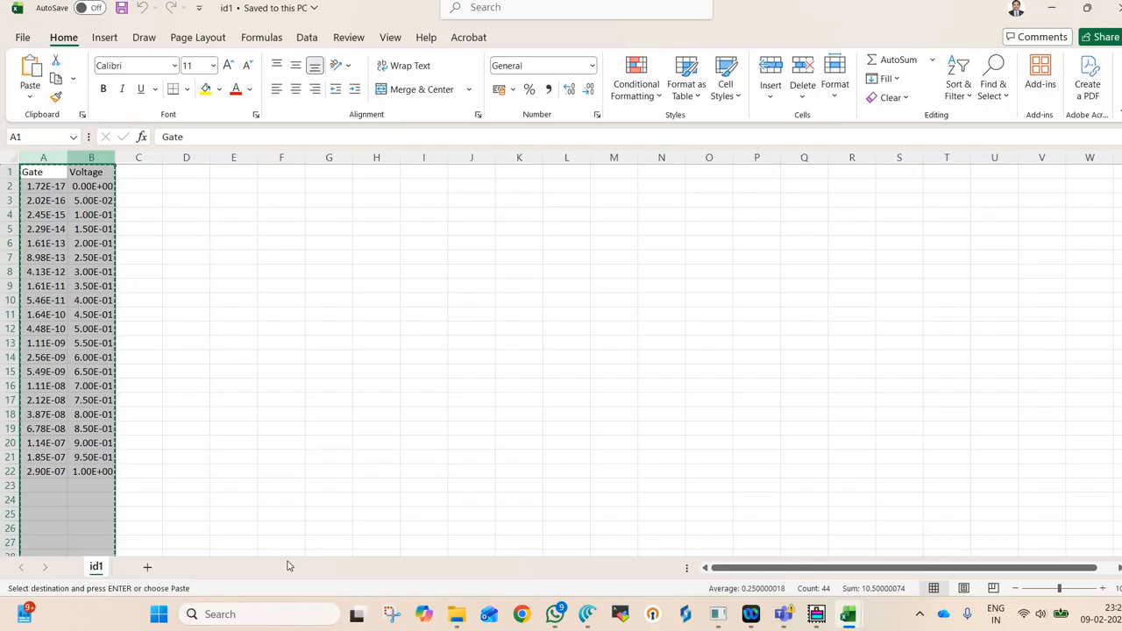
Launch OriginPro 8.5, dismiss the update reminder and maximize the empty Book1 worksheet
click(270, 613)
text(origin)
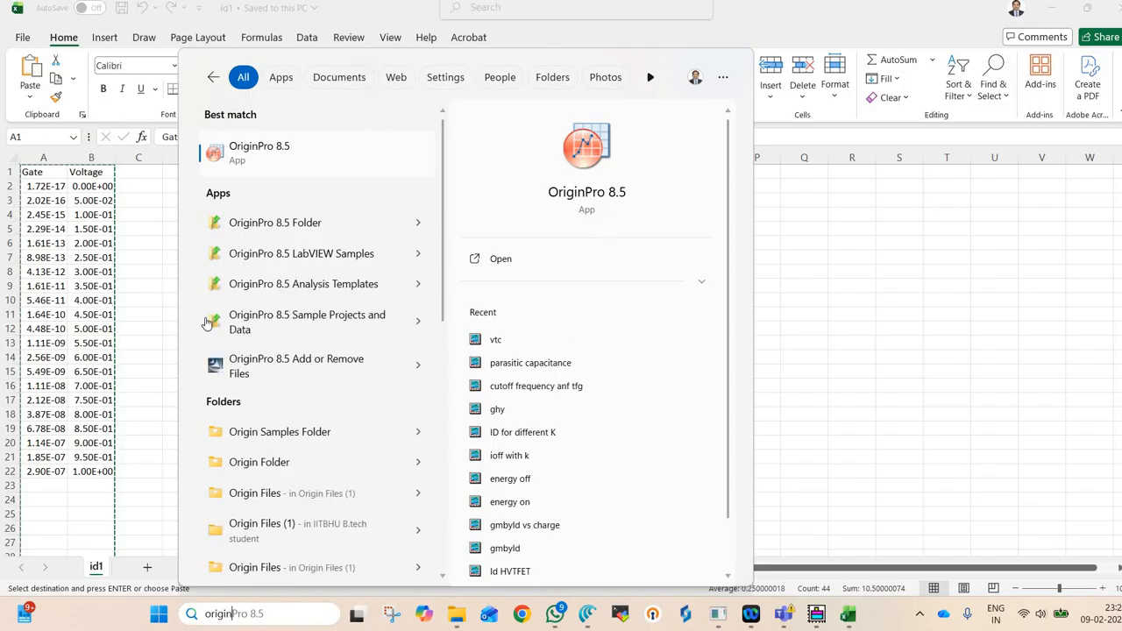
click(281, 169)
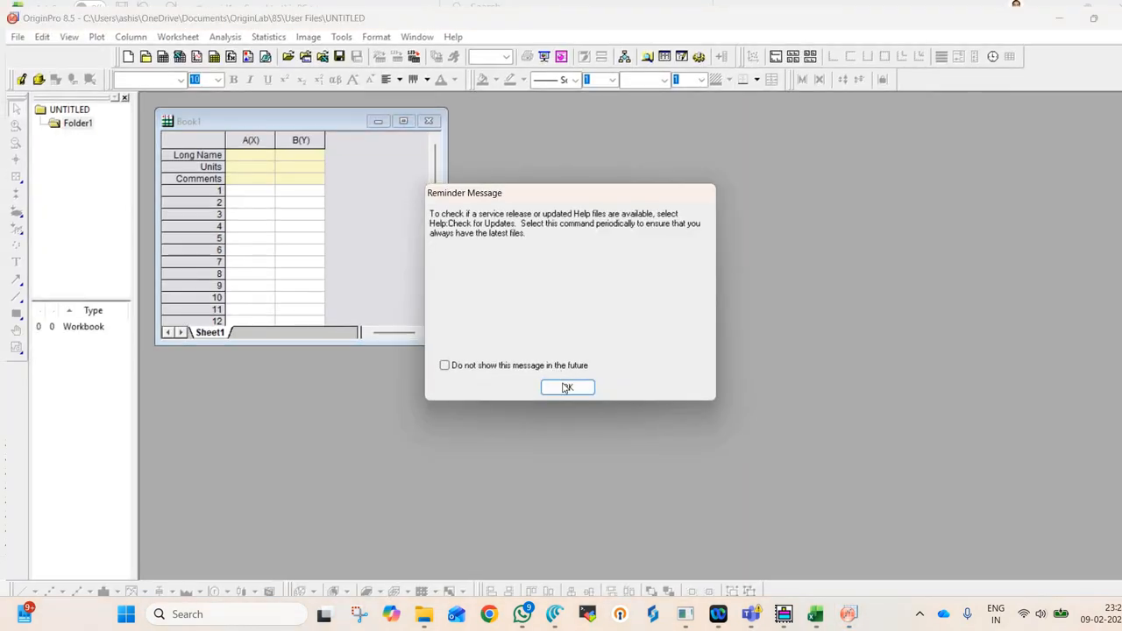
click(566, 387)
click(405, 121)
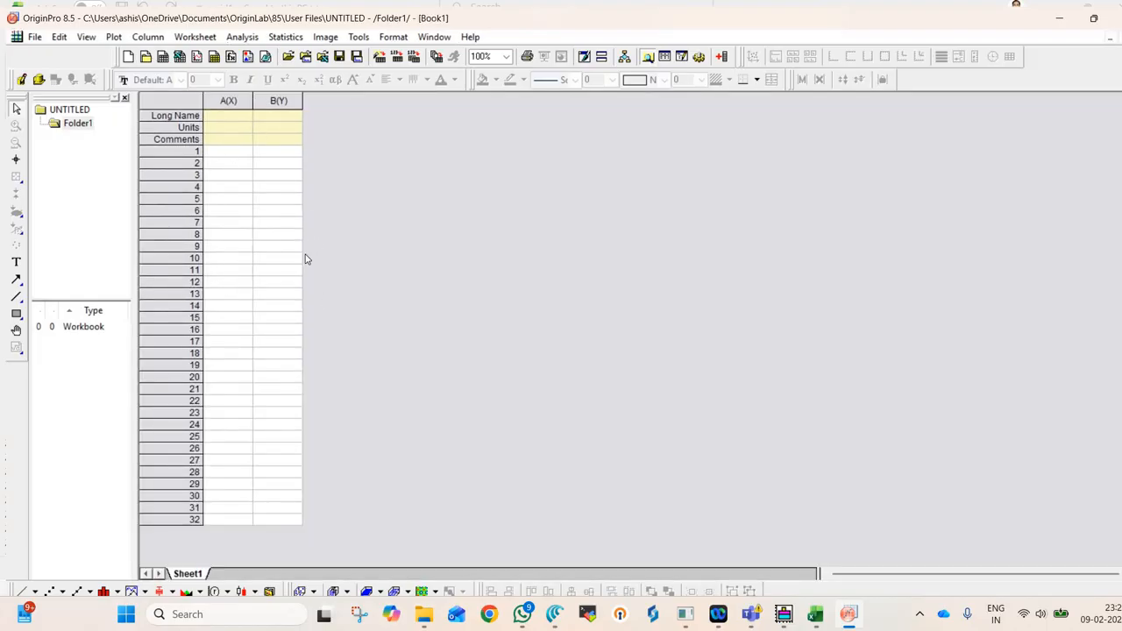
Paste the copied data into Book1 from row 1 of column A(X), and widen that column to show the full values
click(229, 157)
key(ctrl+v)
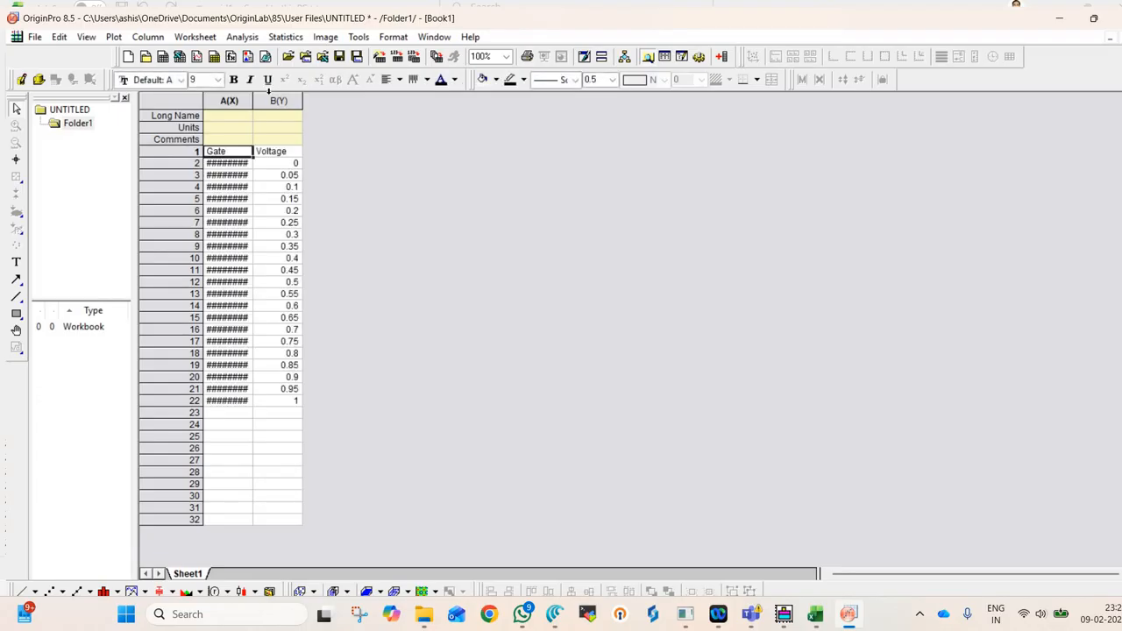
drag(254, 101, 282, 101)
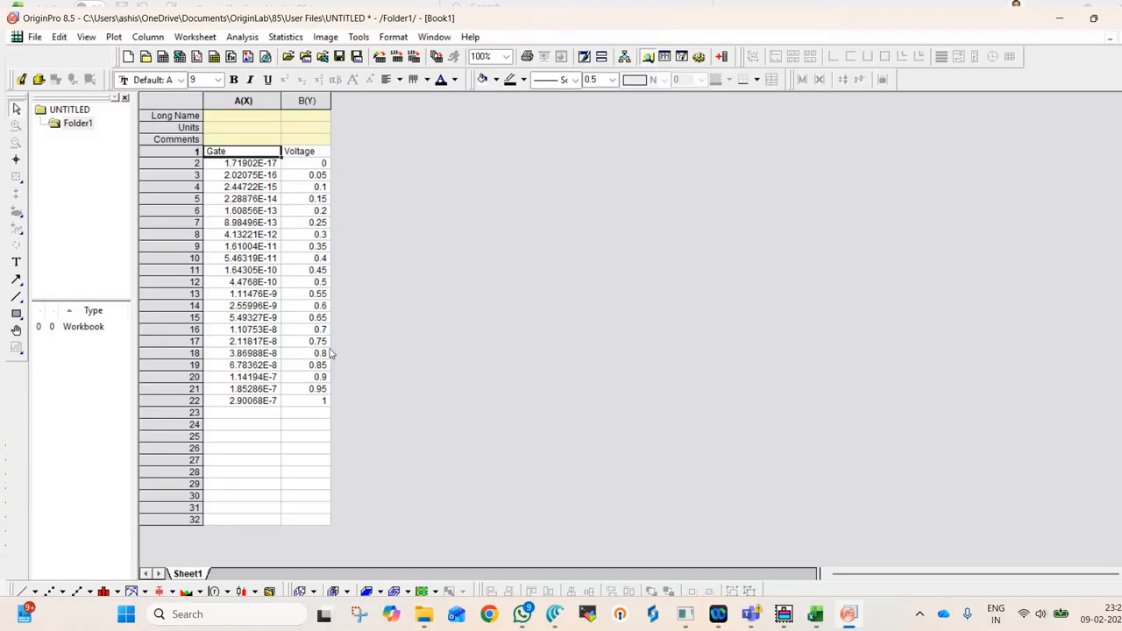
click(404, 174)
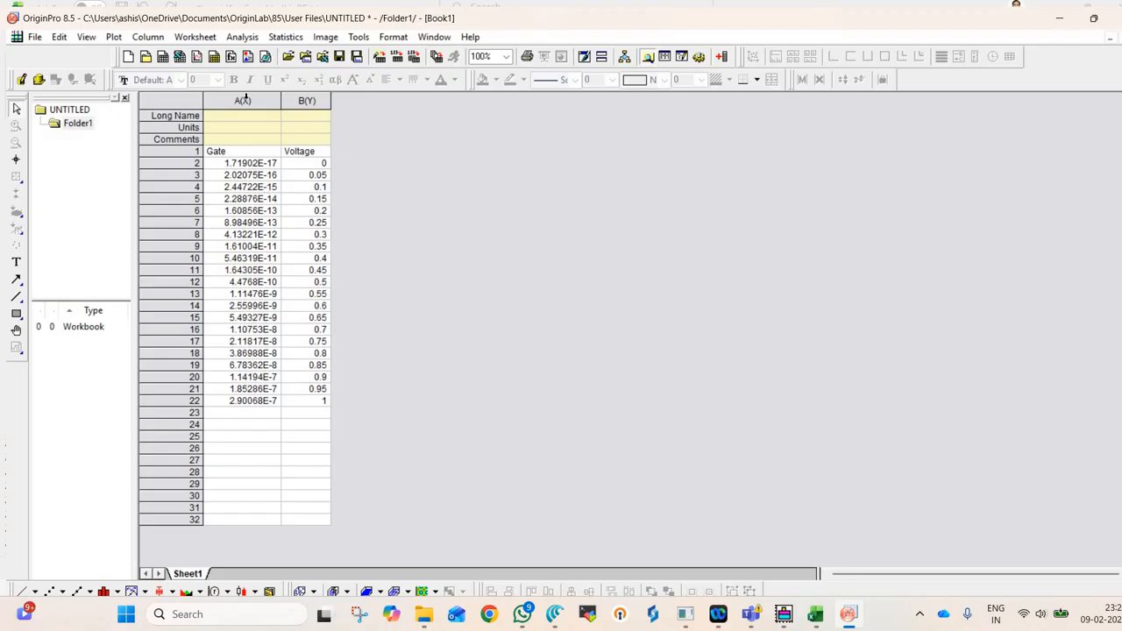
Swap columns A(X) and B(Y) so the Voltage data comes before the Gate data
drag(268, 100, 298, 103)
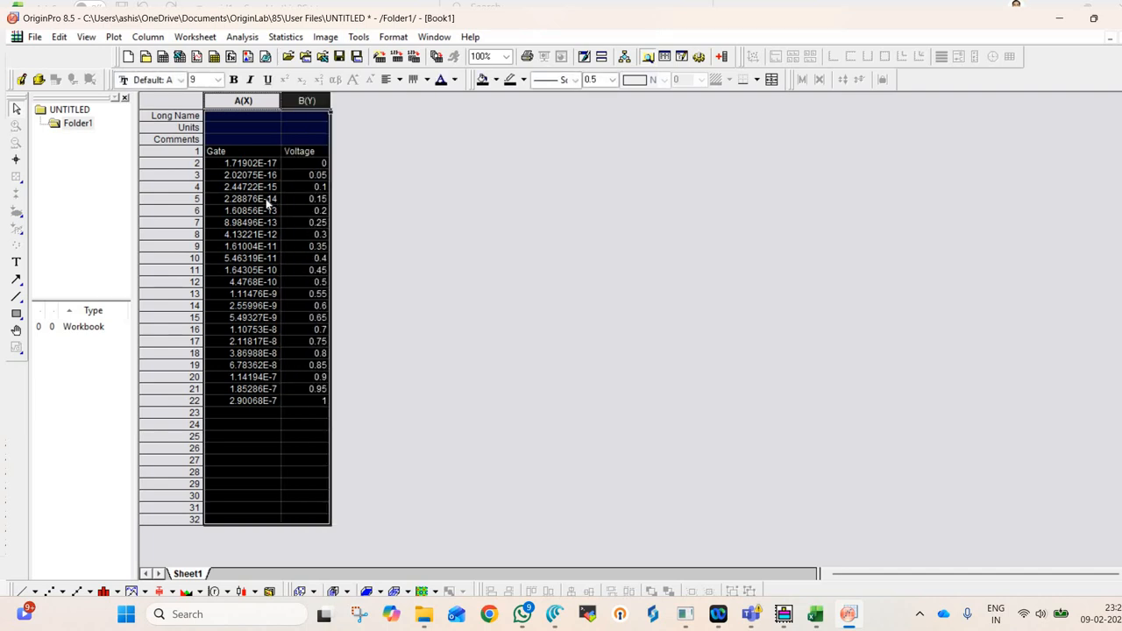
right_click(267, 202)
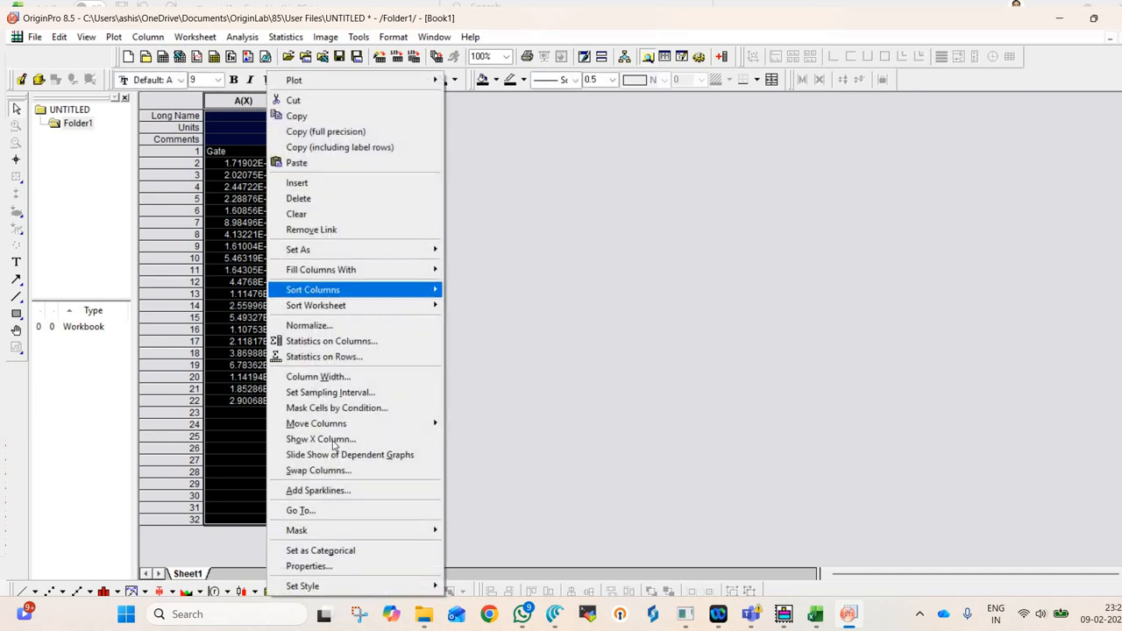
click(318, 470)
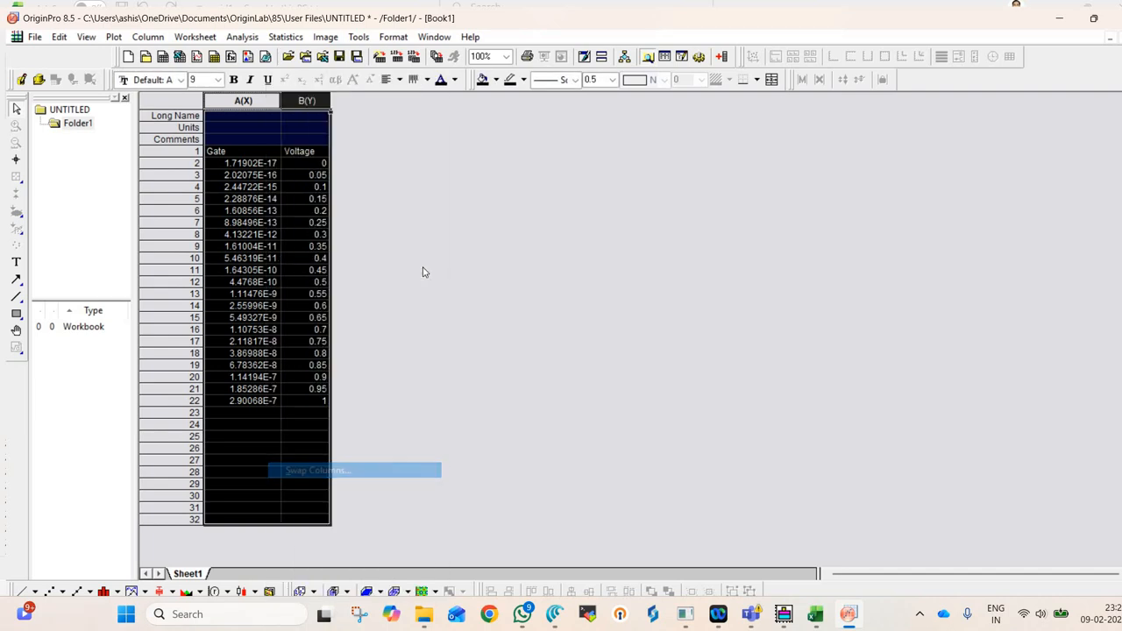
click(373, 209)
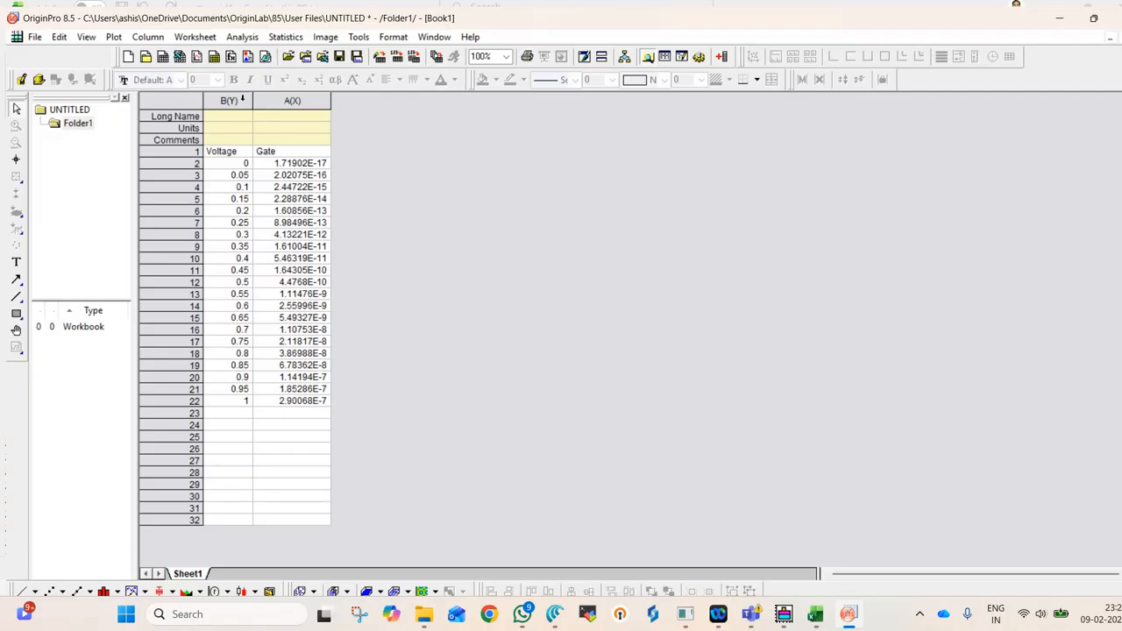
Set the Voltage column as X and the Gate column as Y
click(230, 101)
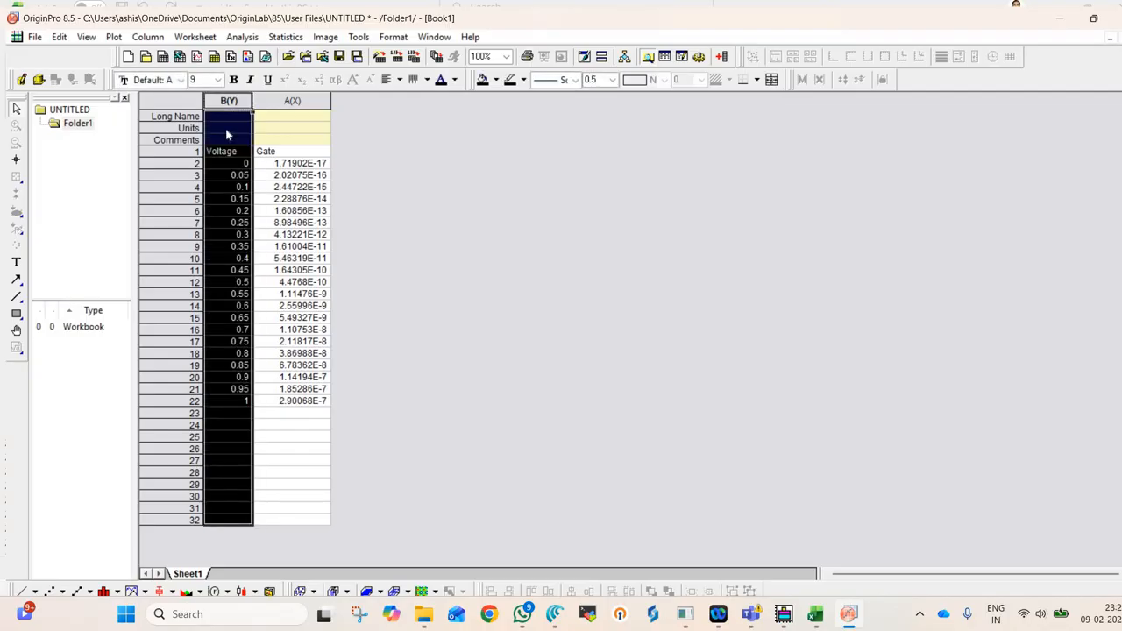
right_click(227, 134)
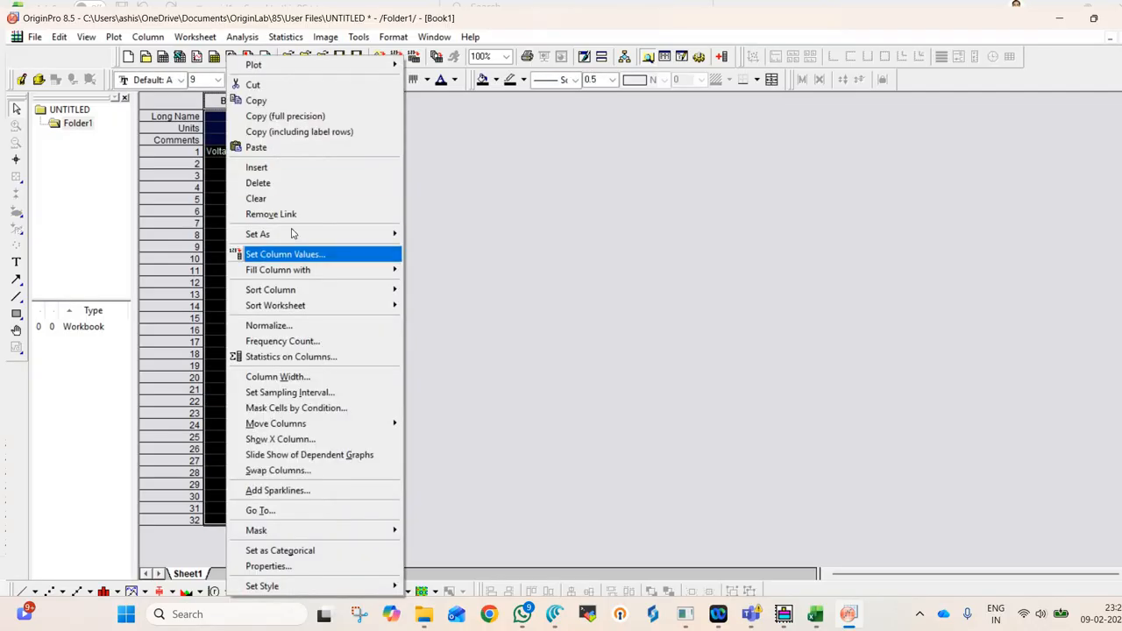
click(433, 234)
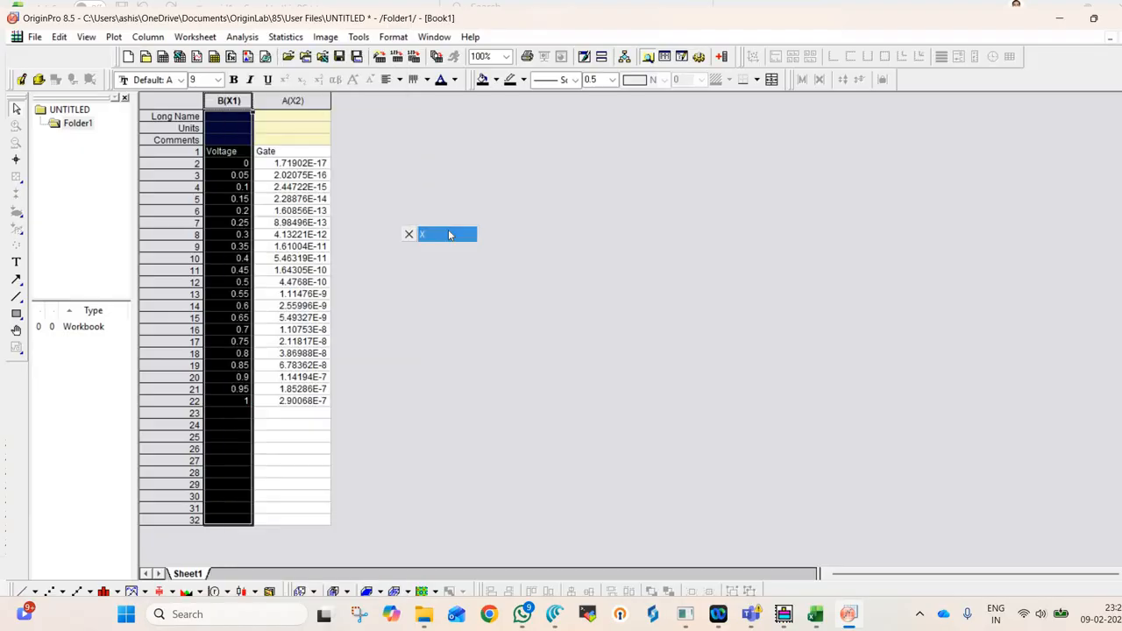
click(332, 115)
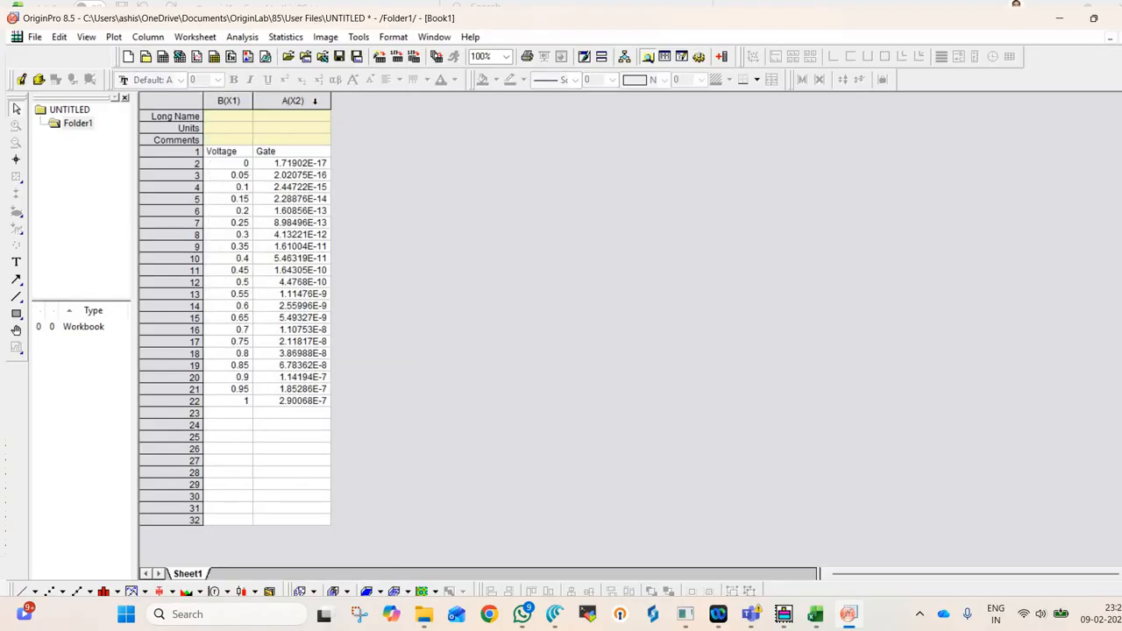
right_click(309, 156)
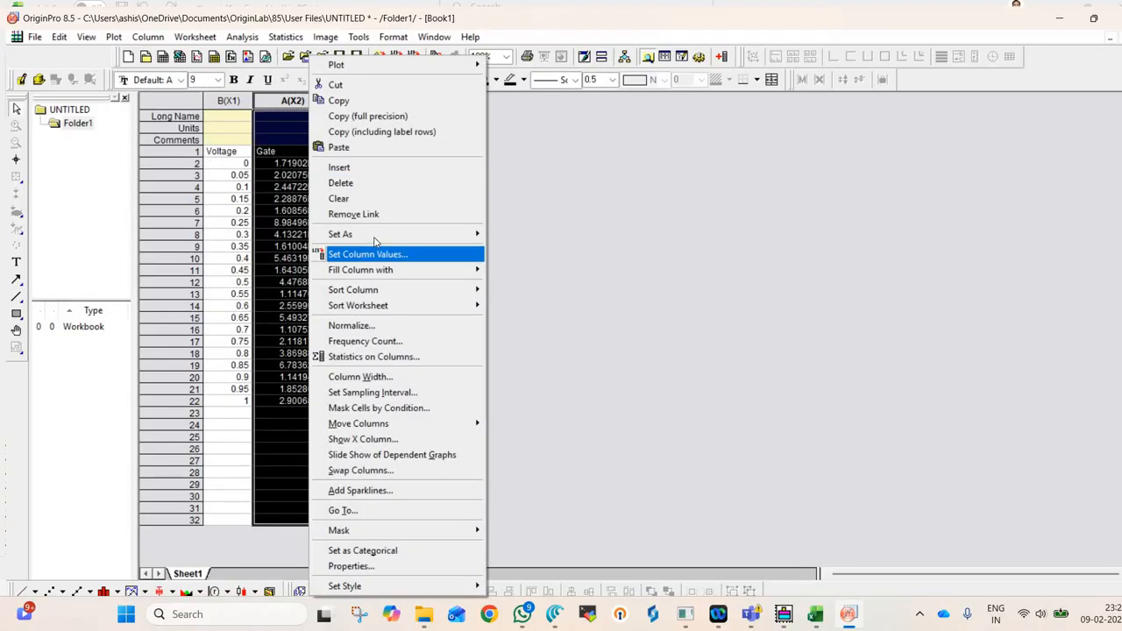
mouse_move(469, 234)
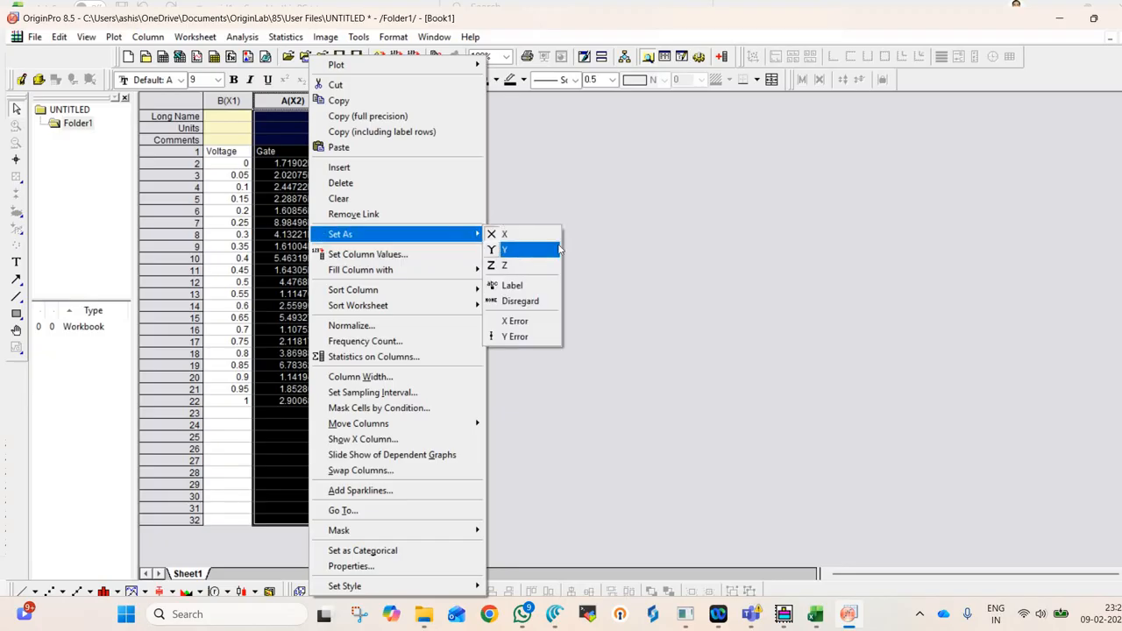
click(519, 250)
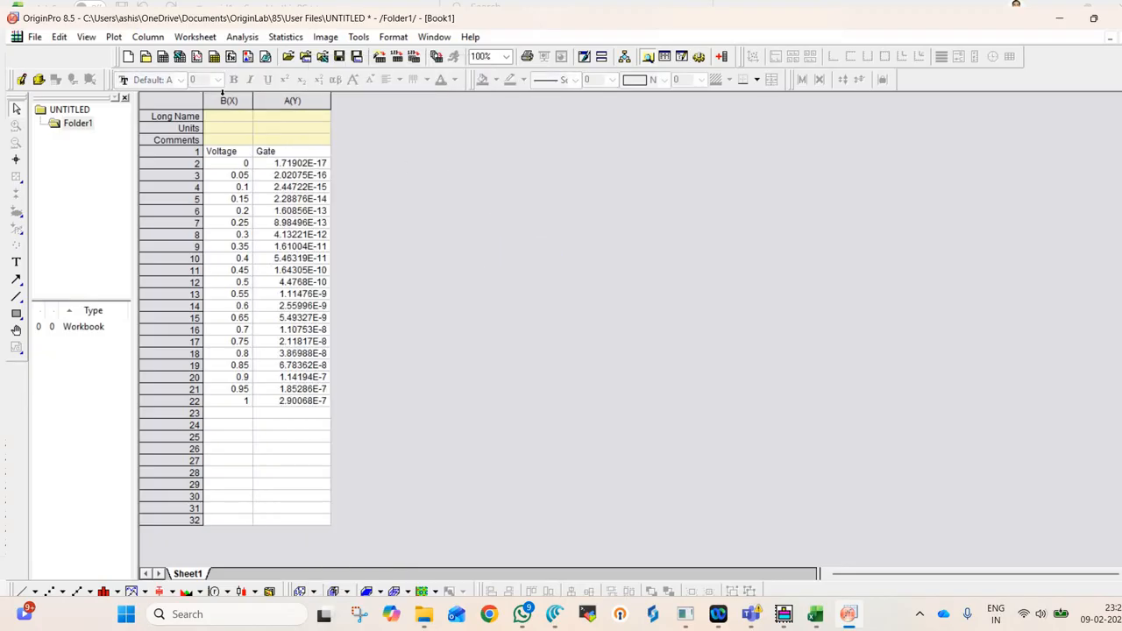
Plot both columns as a Line + Symbol graph and dismiss the template reminder
drag(229, 102, 324, 121)
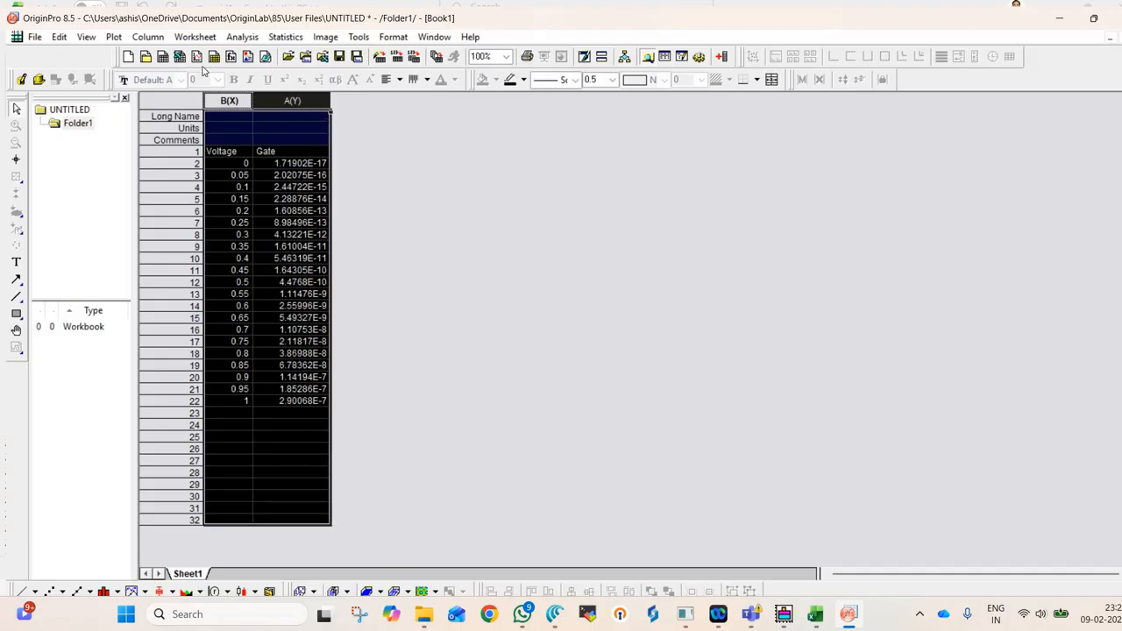
click(118, 38)
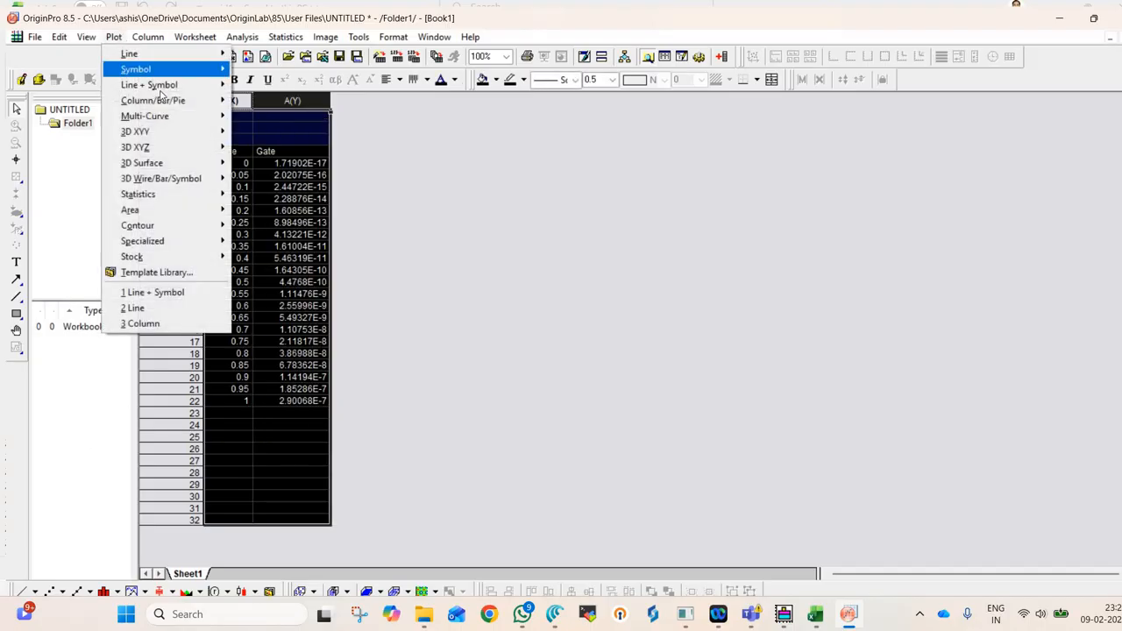
mouse_move(171, 100)
mouse_move(215, 85)
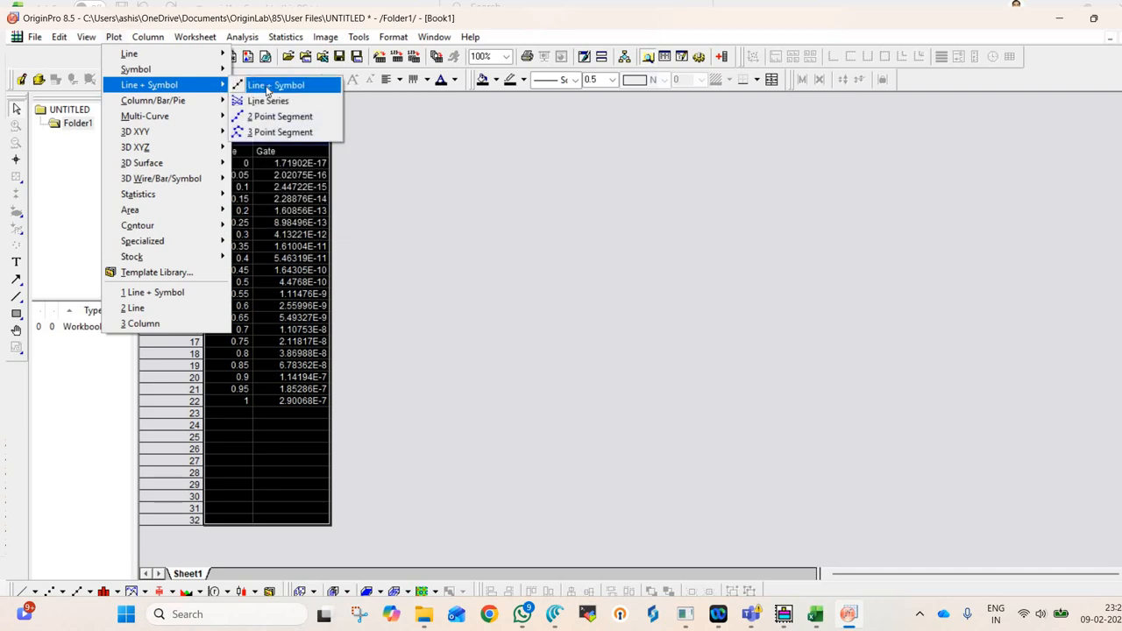
click(268, 88)
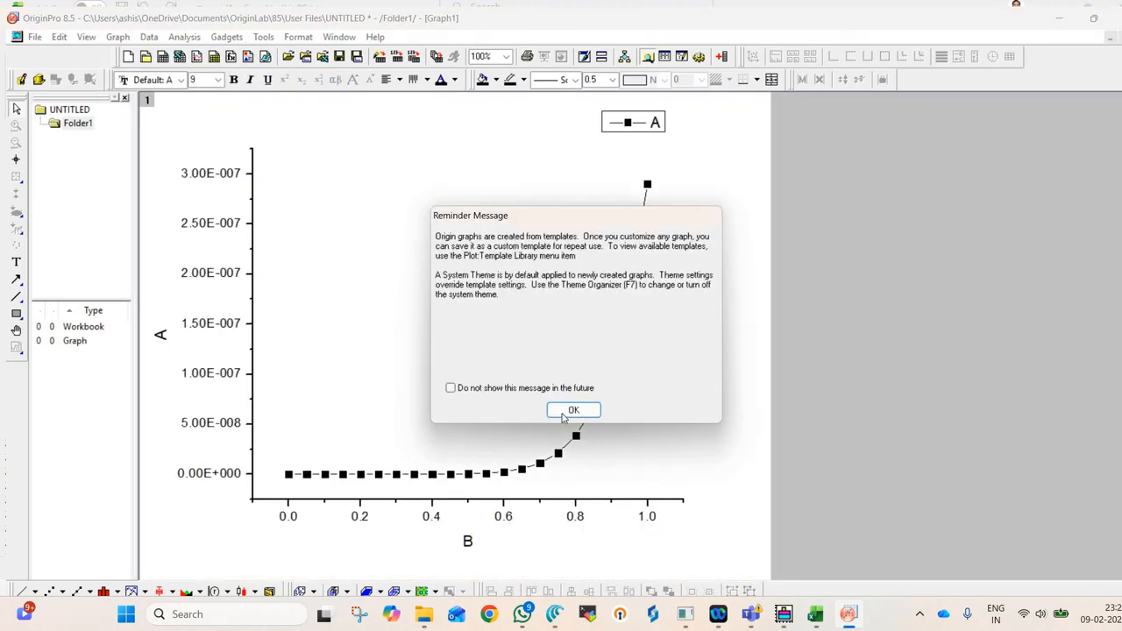
click(571, 410)
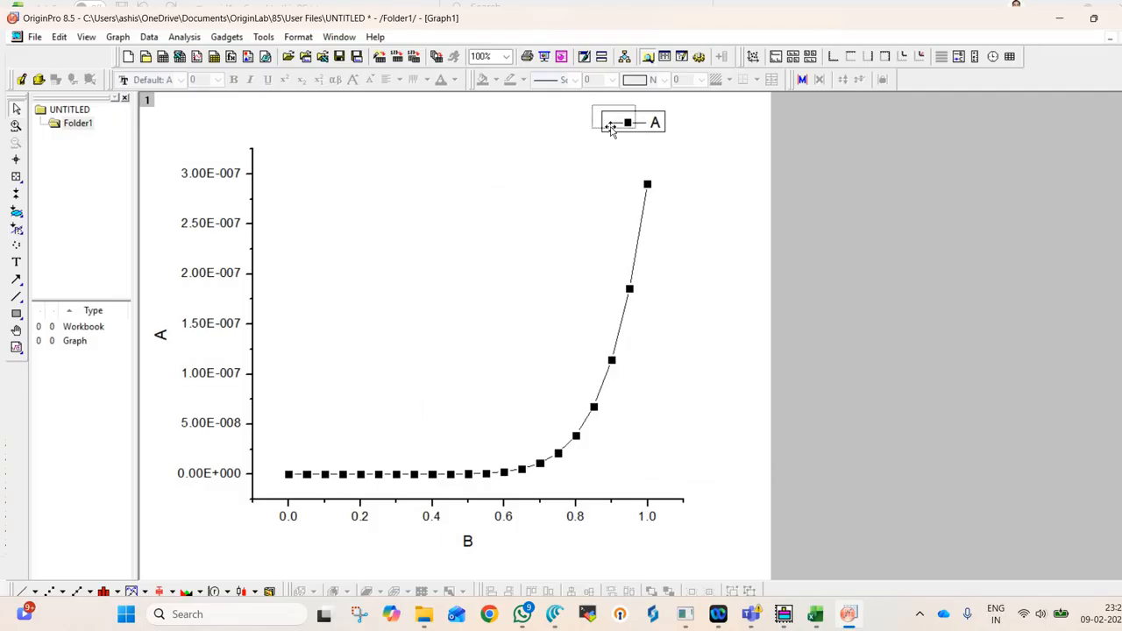
Move the graph legend into the empty area left of the curve, at about X 0.3 and Y 2.1E-007
click(611, 125)
drag(519, 193, 387, 268)
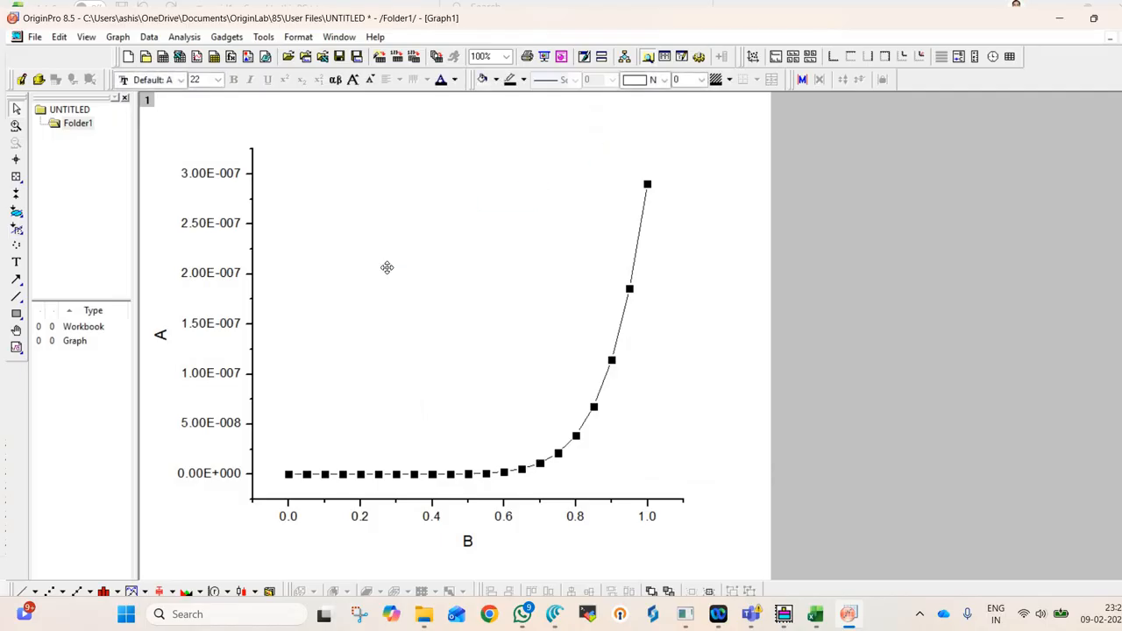
click(504, 352)
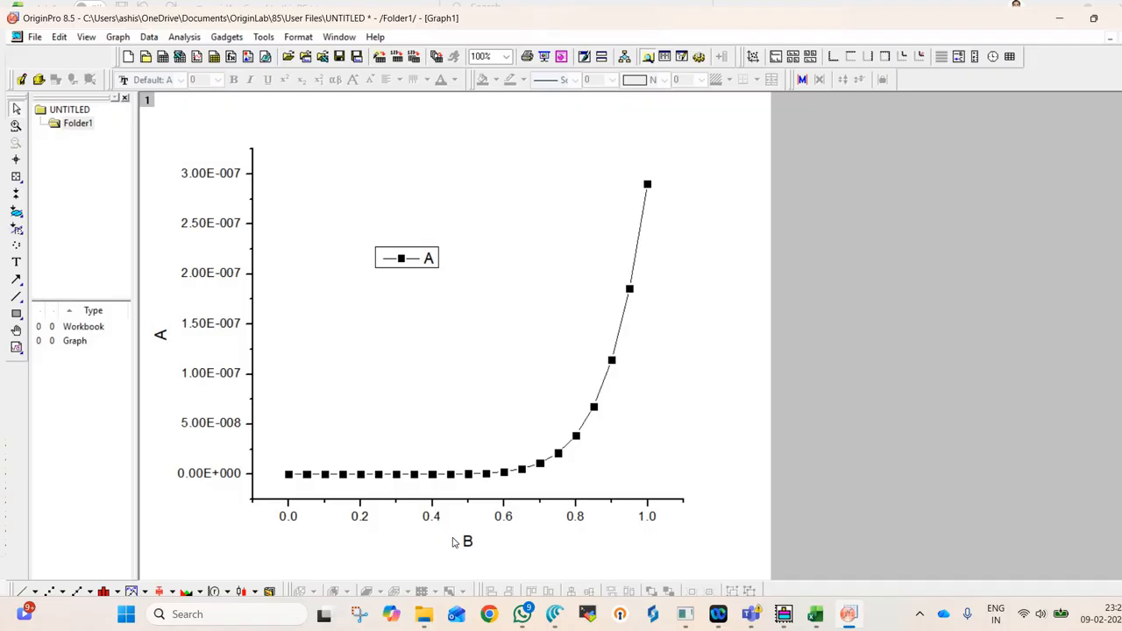
Replace the Y-axis title with "Drain Current (A/m)"
double_click(162, 337)
drag(173, 348, 151, 346)
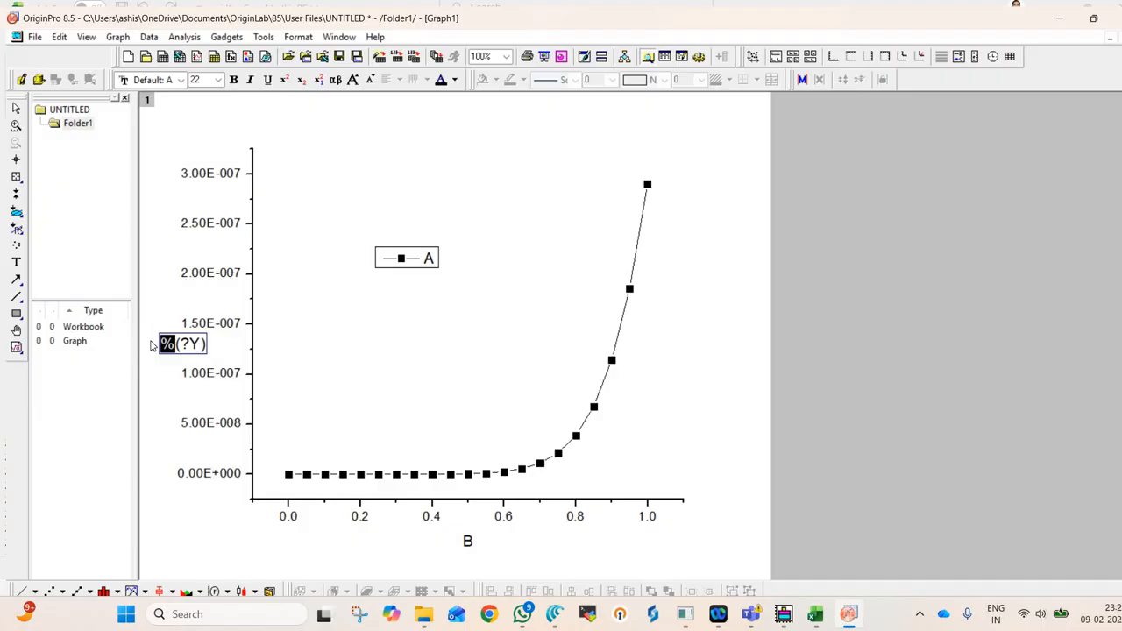
text(Drain )
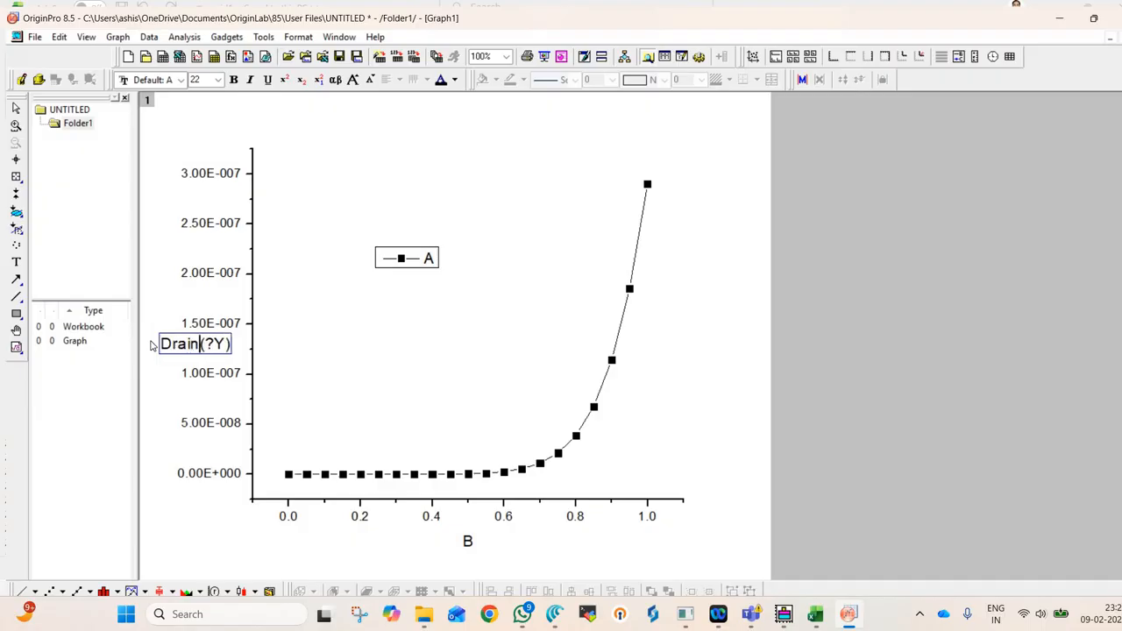
text(Curren)
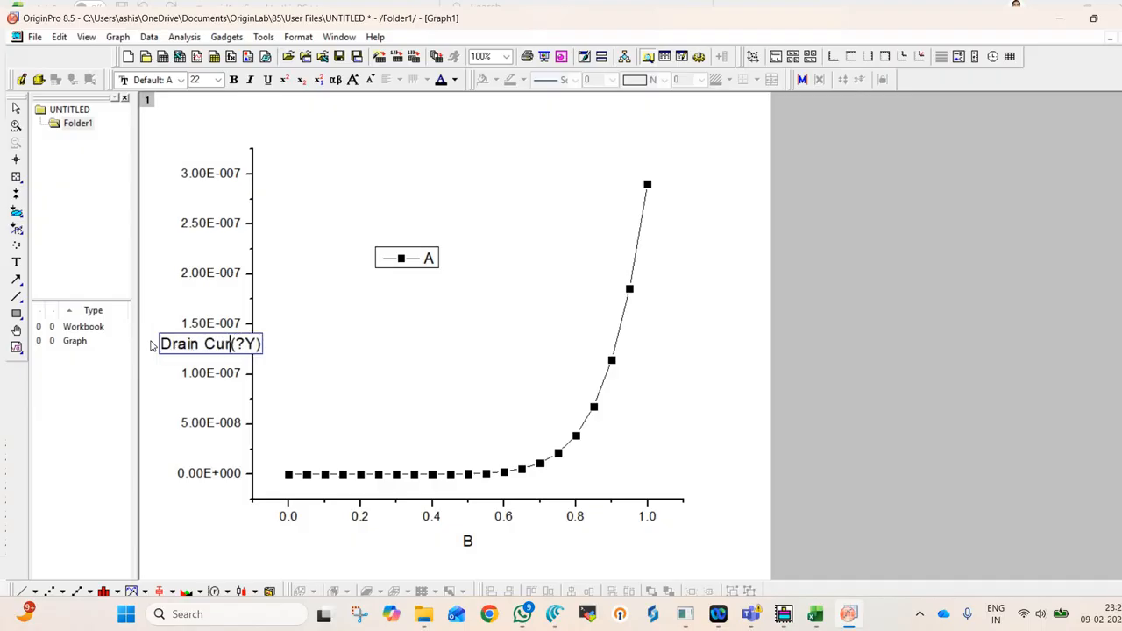
text(t)
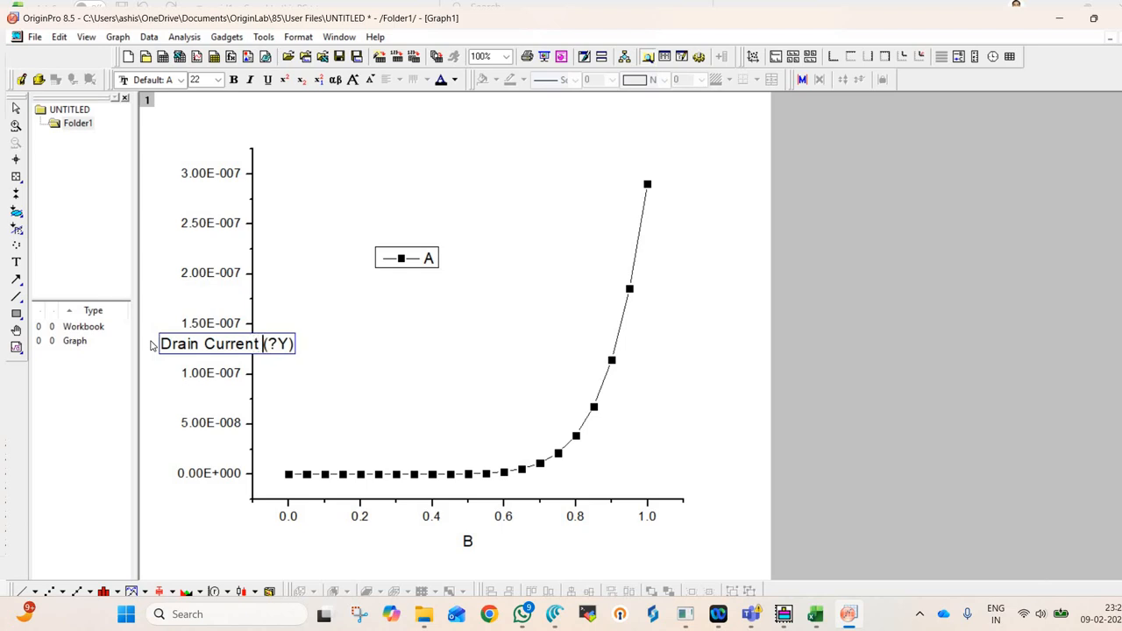
key(BackSpace)
text(A)
key(BackSpace)
text(/m)
Change the font of the entire Y-axis title to Tahoma
key(ctrl+a)
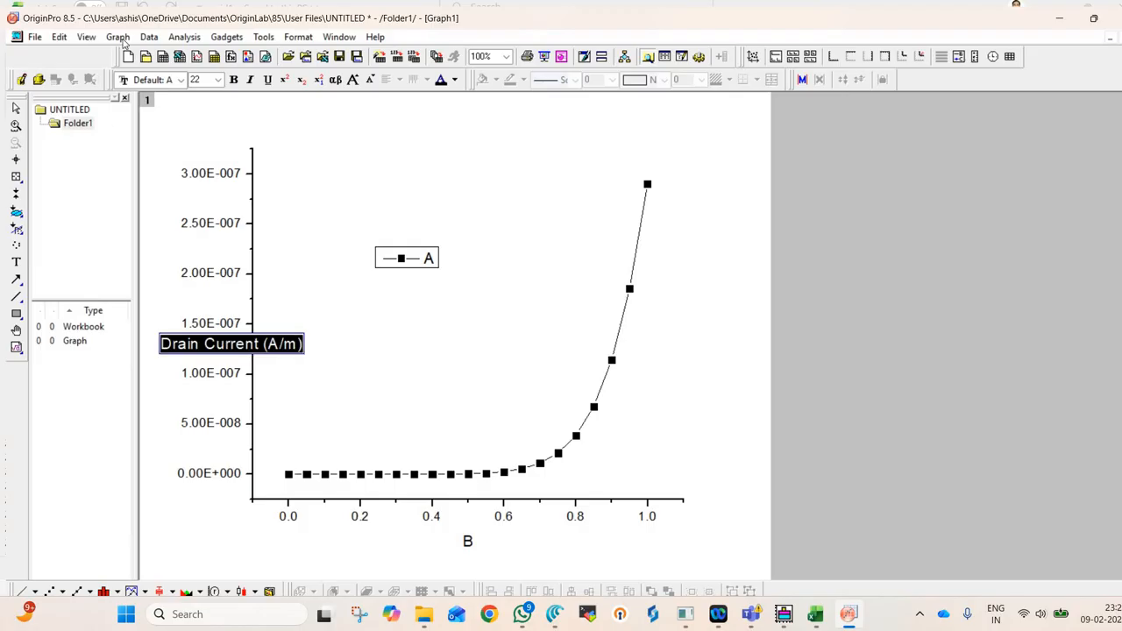
click(172, 81)
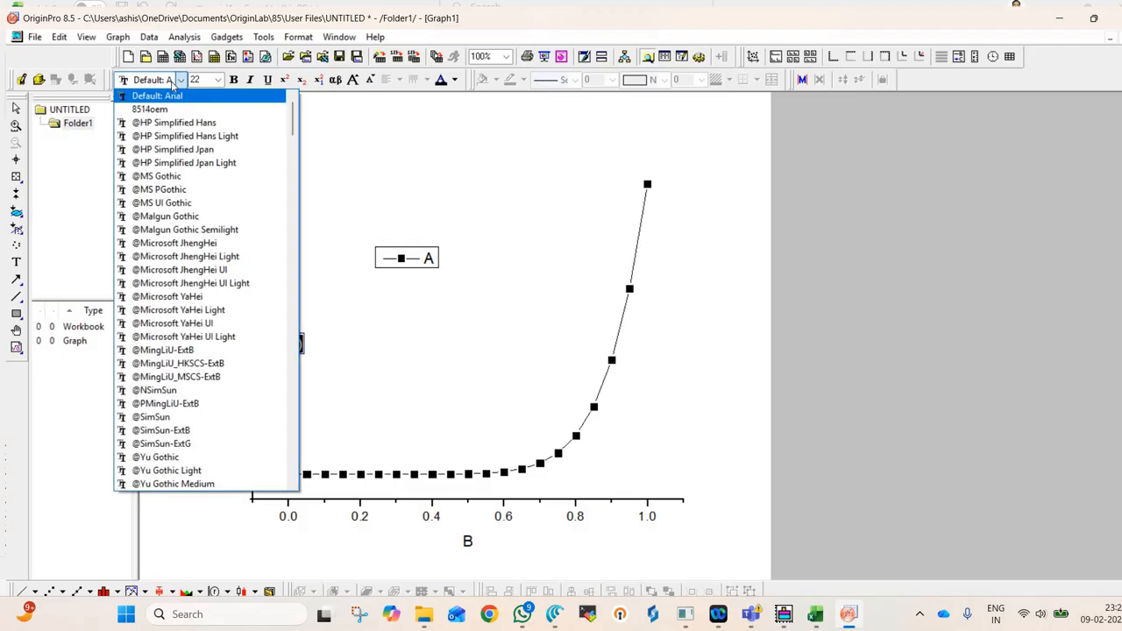
text(Tahoma)
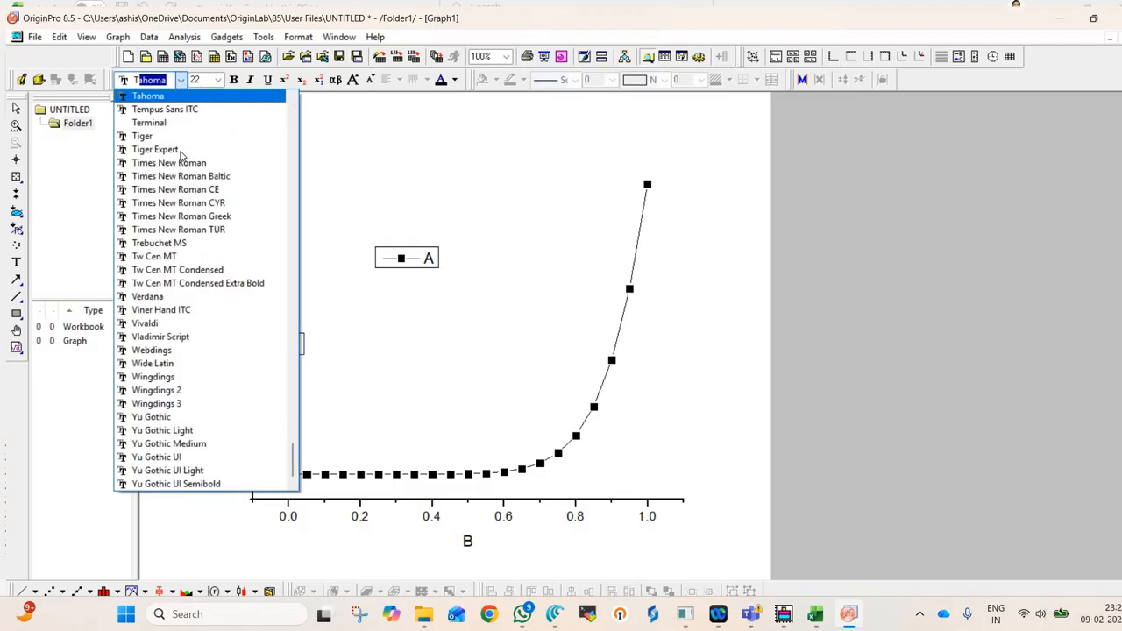
key(Return)
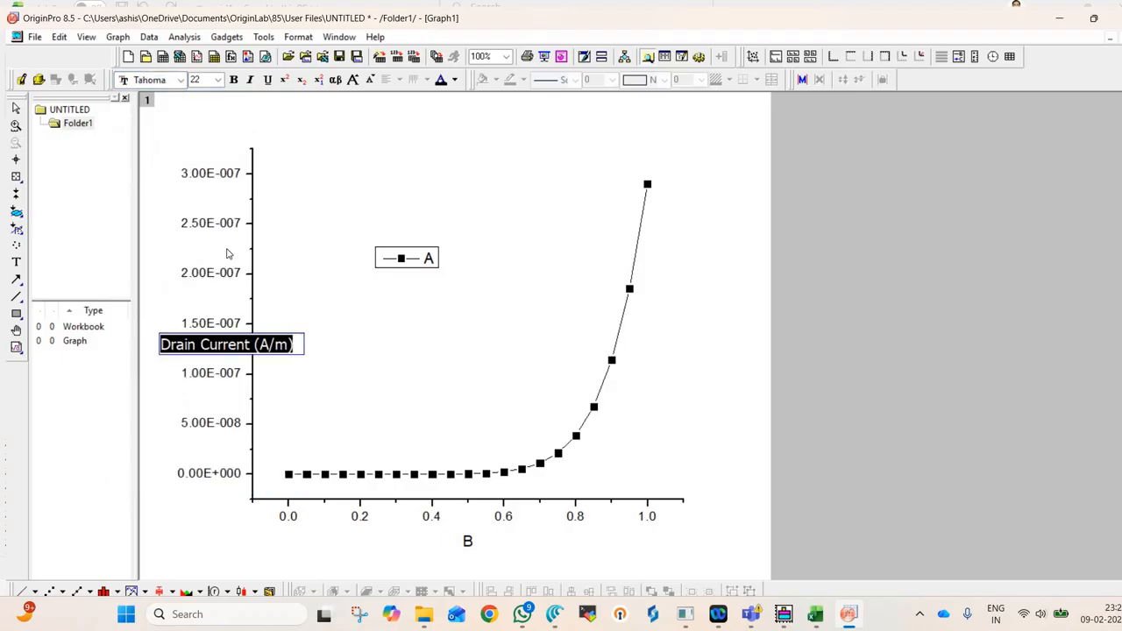
Set the Y-axis title's font to Times New Roman and insert the Symbol-font μ before the m, making the unit A/μm
click(167, 81)
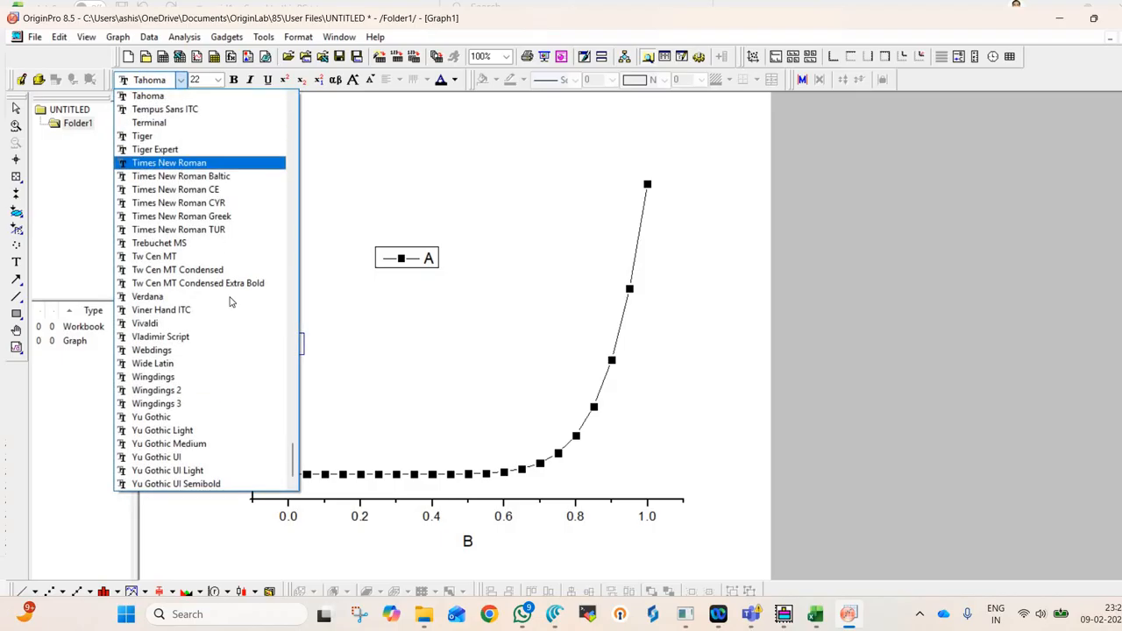
key(Return)
click(275, 347)
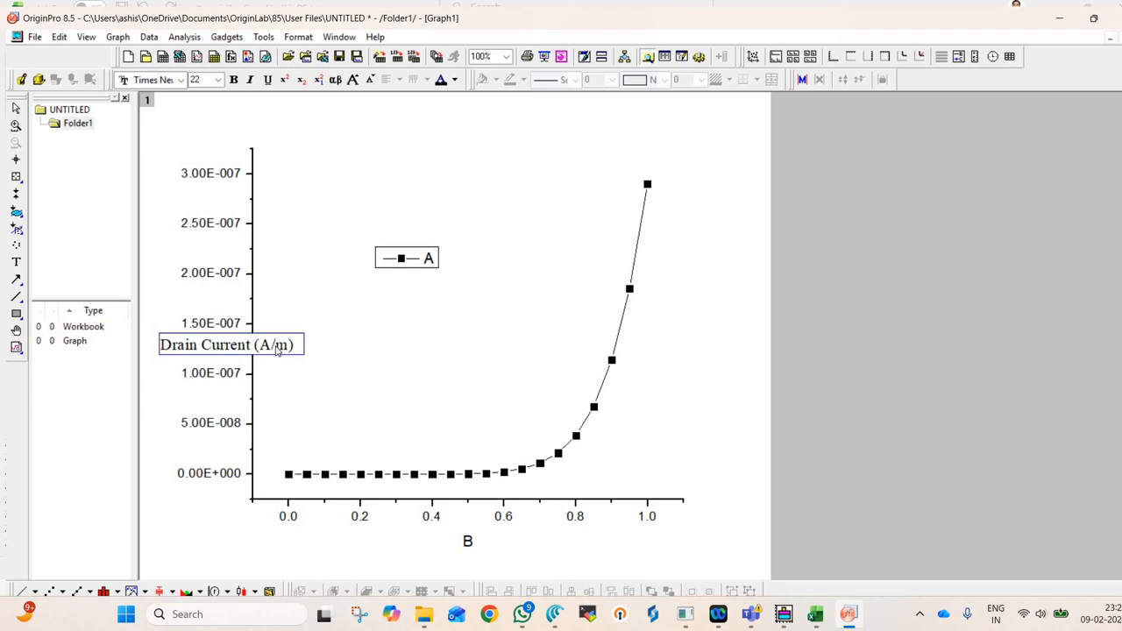
key(ctrl+m)
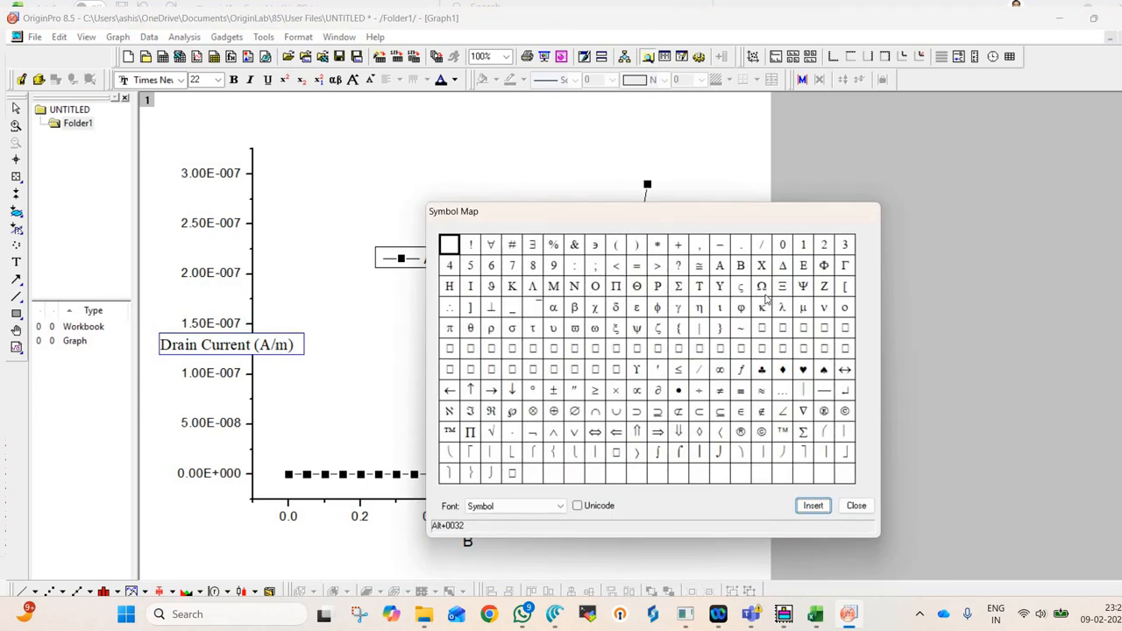
click(804, 310)
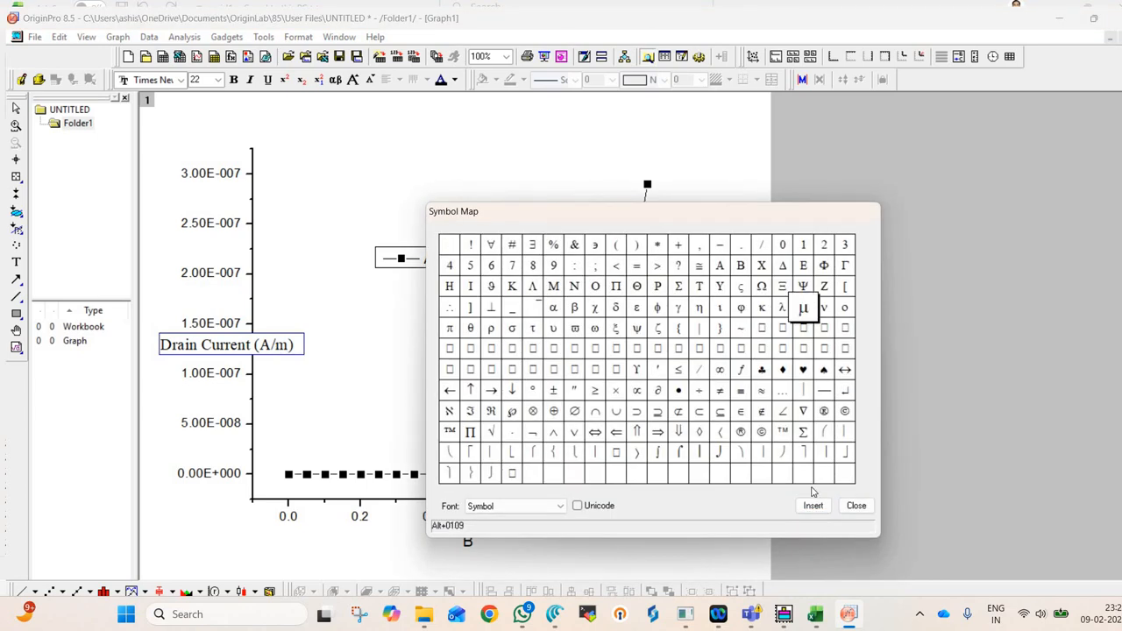
click(814, 506)
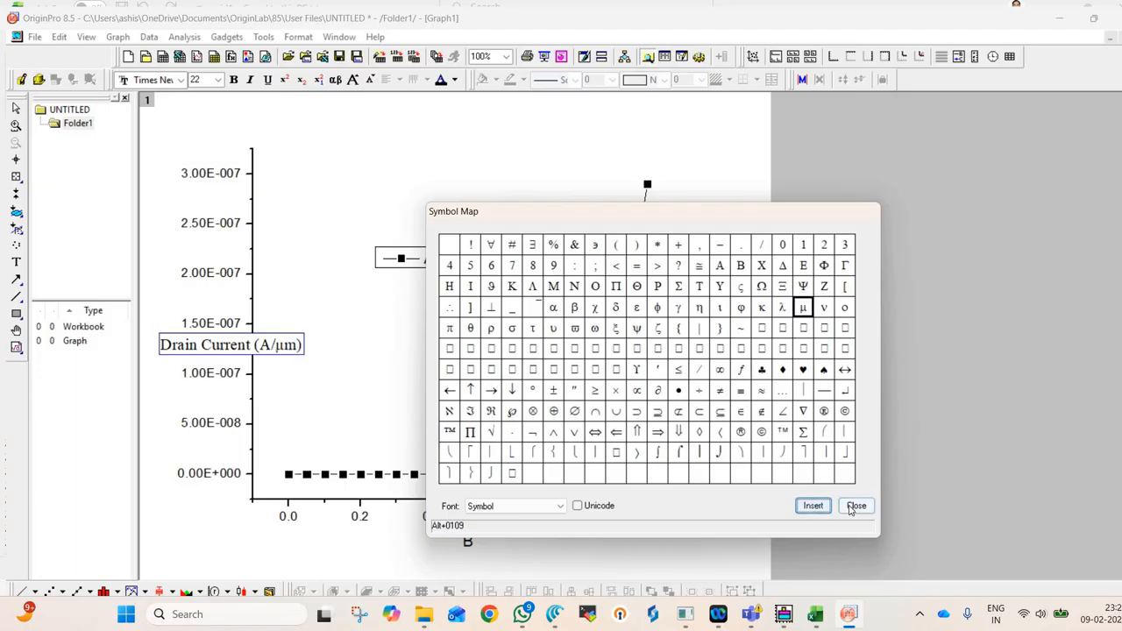
click(854, 506)
click(859, 455)
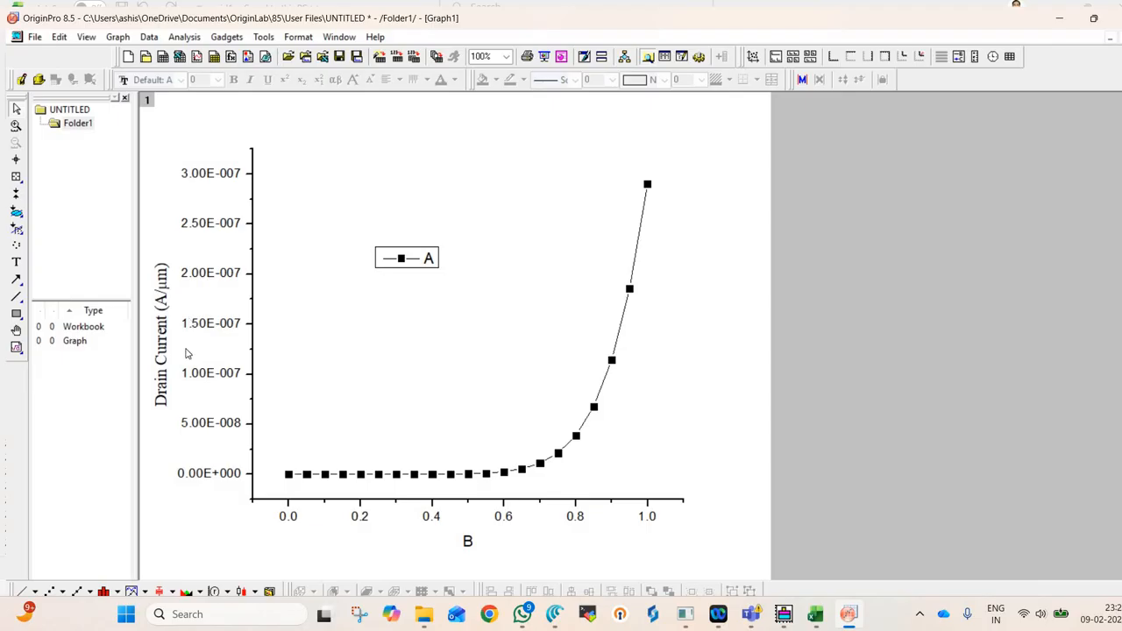
Replace the X-axis title placeholder with "Gate Voltage (V)"
double_click(468, 544)
key(shift+Left)
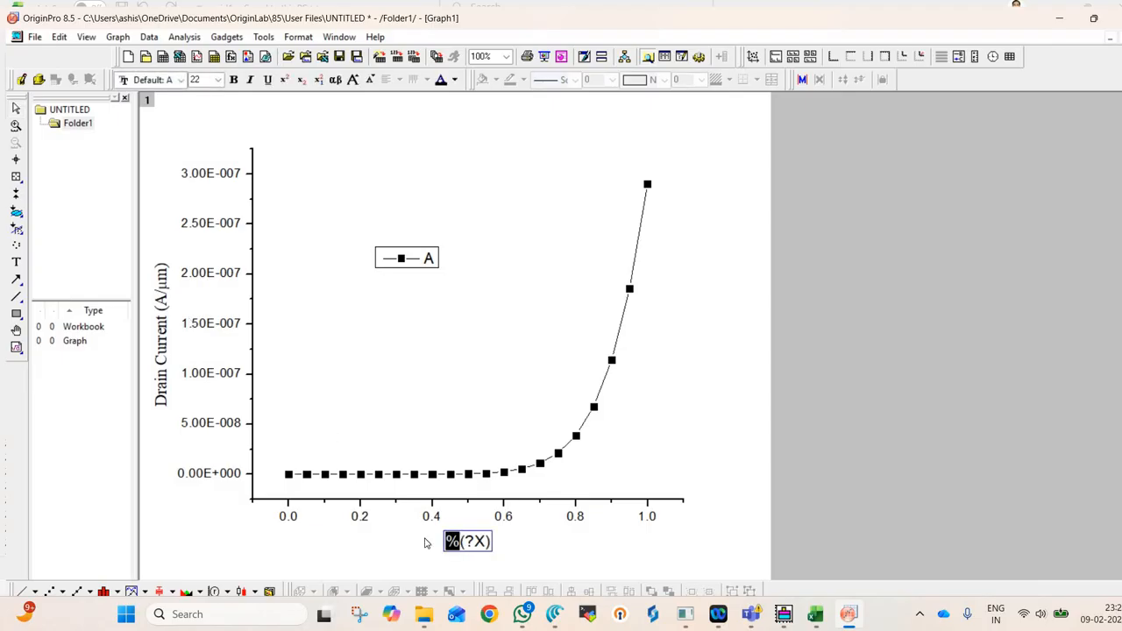
text(Gate)
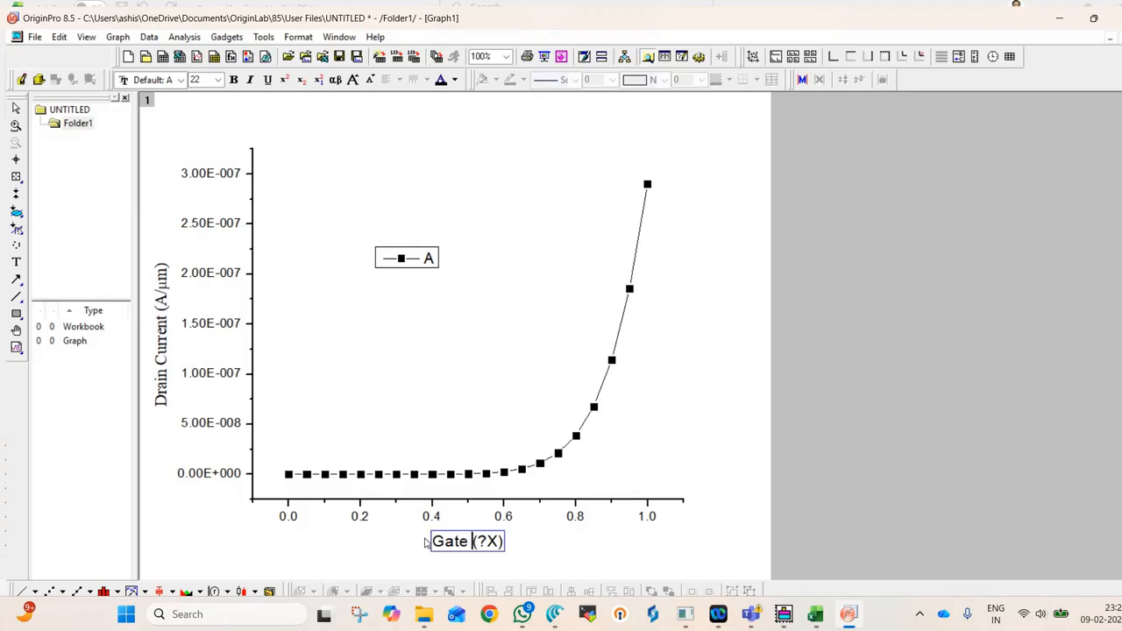
text( Volta)
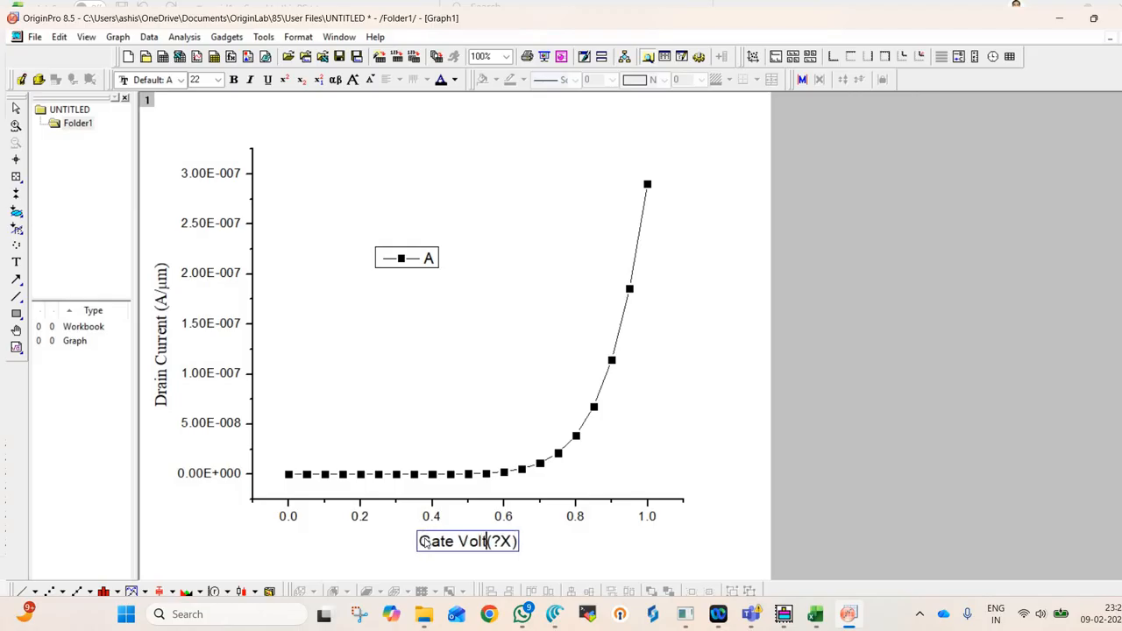
text(ge)
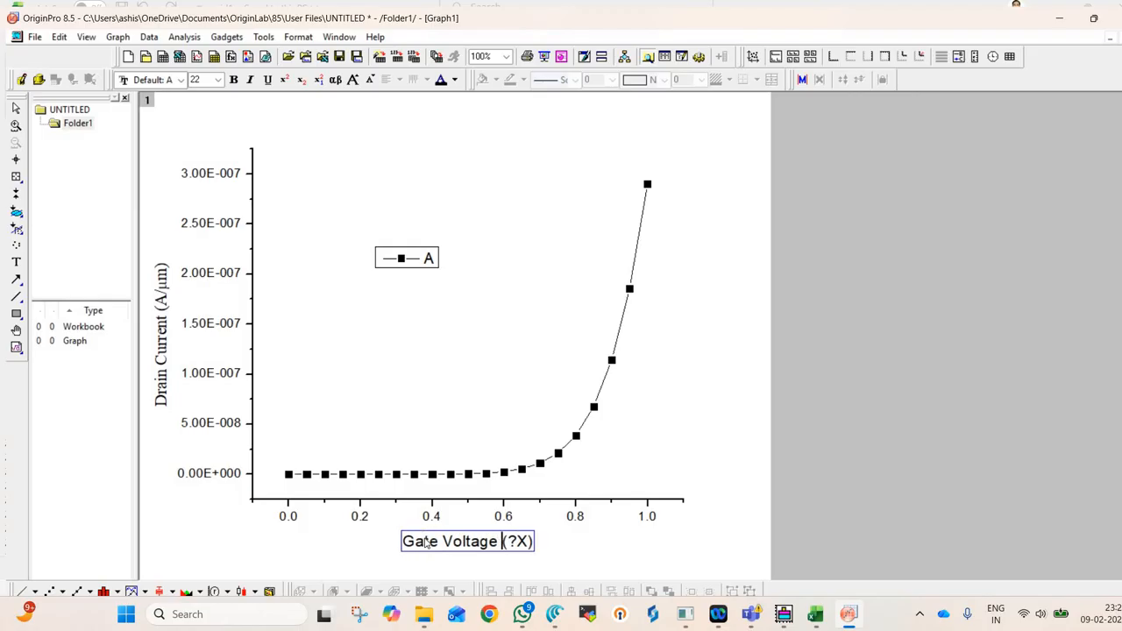
key(Right)
key(Right)
key(Right)
key(BackSpace)
key(BackSpace)
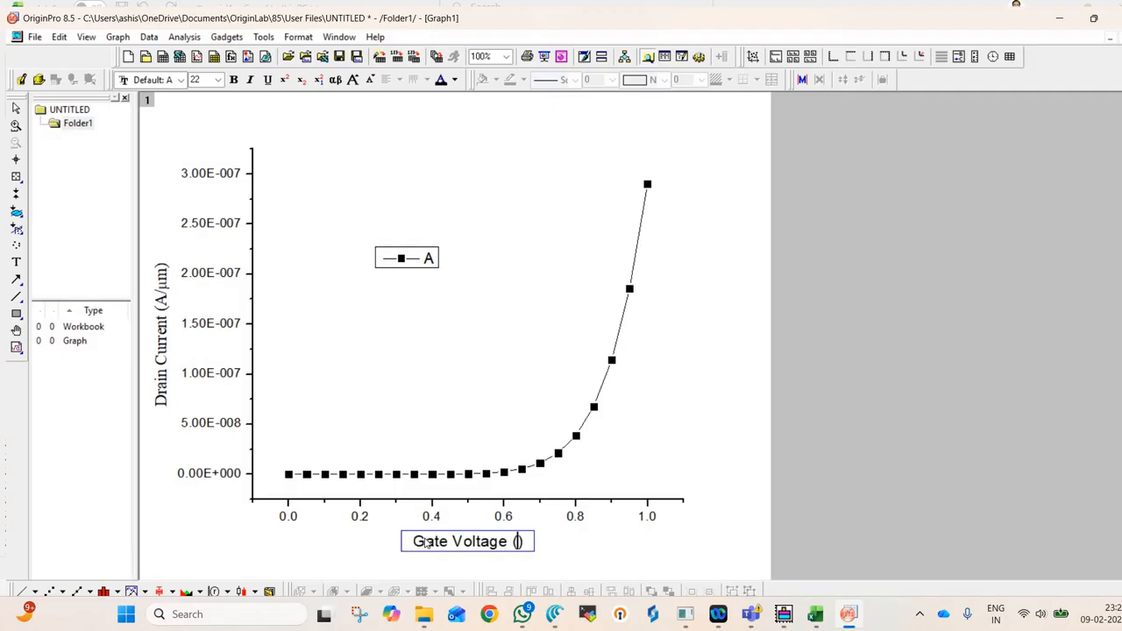
text(V)
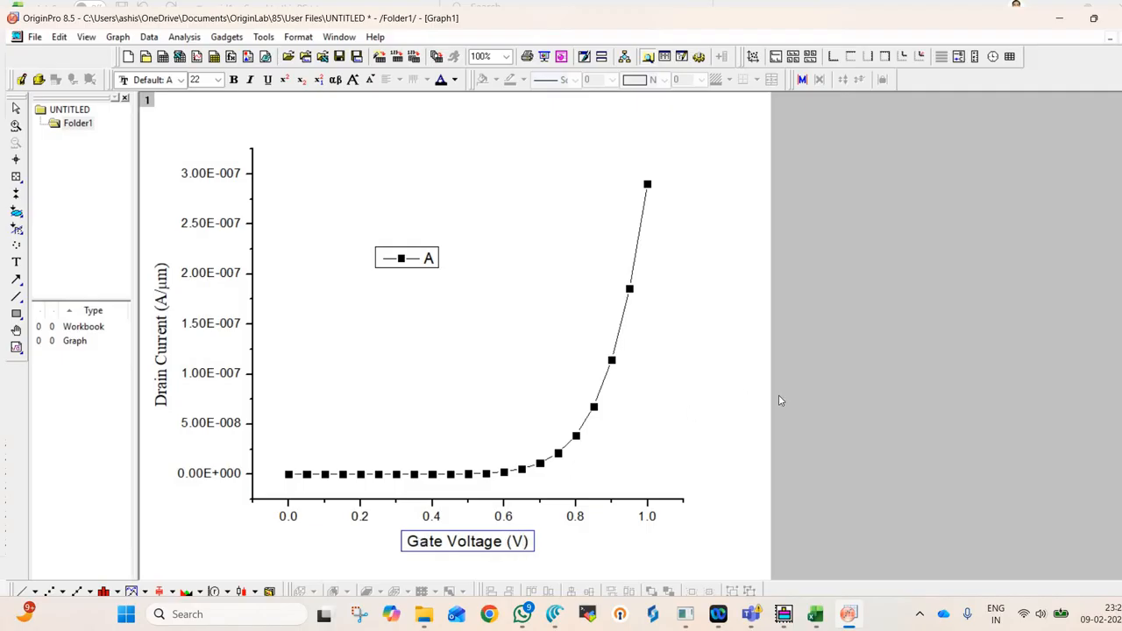
click(469, 460)
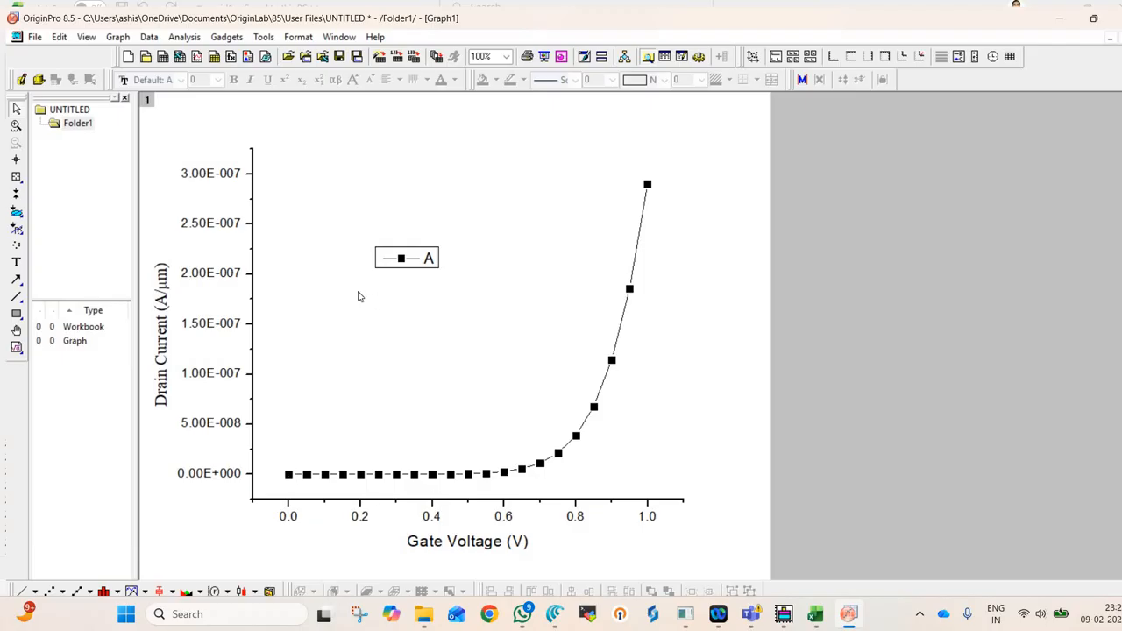
Change the Y-axis scale type to Log10
double_click(252, 323)
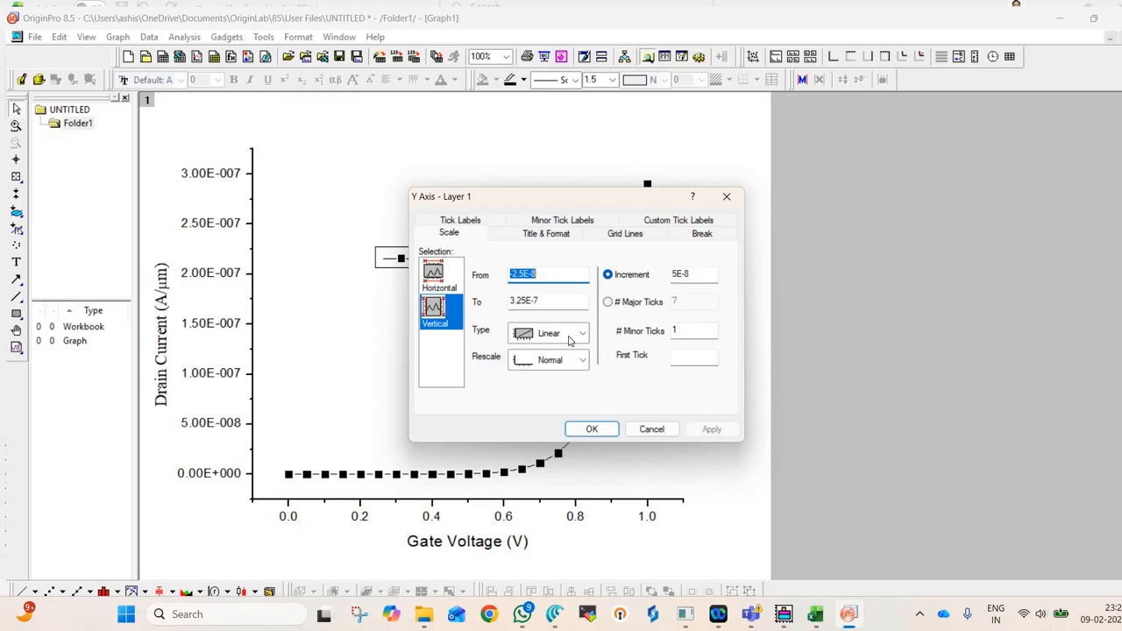
click(568, 336)
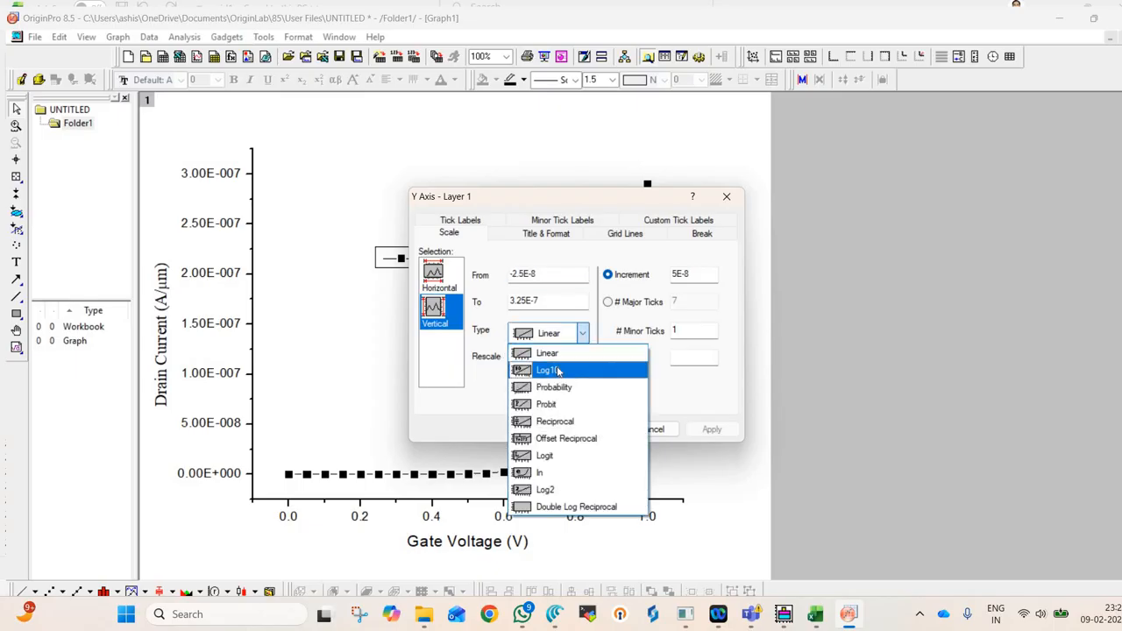
click(547, 369)
click(593, 428)
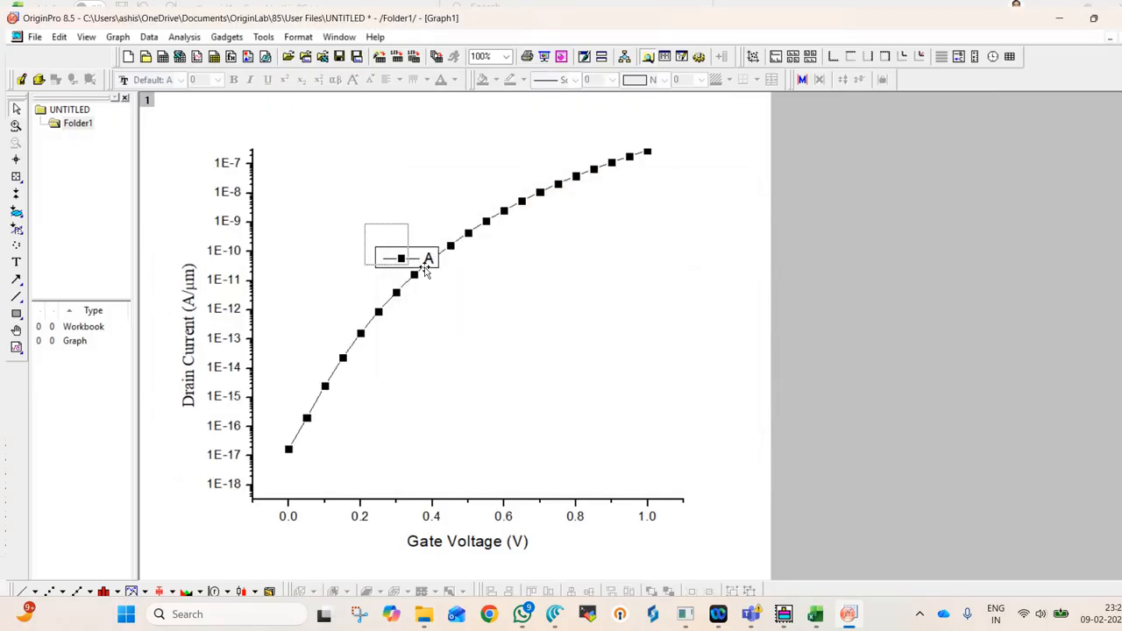
Move the legend off the curve into the empty area below it, at about X 0.8 and Y 1E-15
click(401, 256)
click(401, 255)
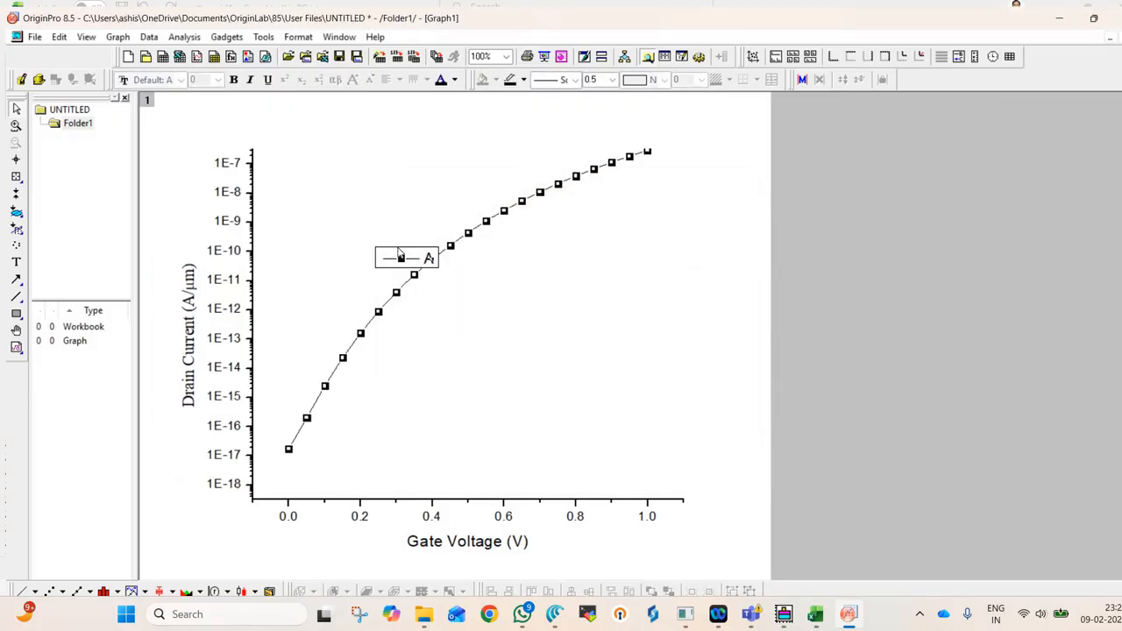
click(404, 257)
click(504, 289)
click(426, 261)
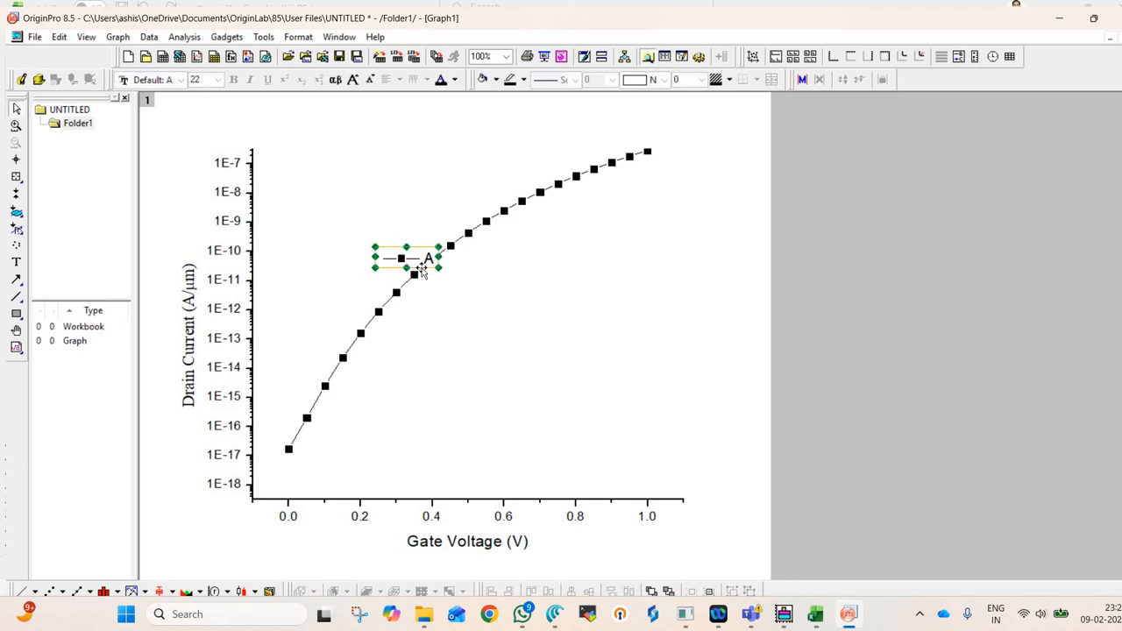
drag(426, 263, 600, 402)
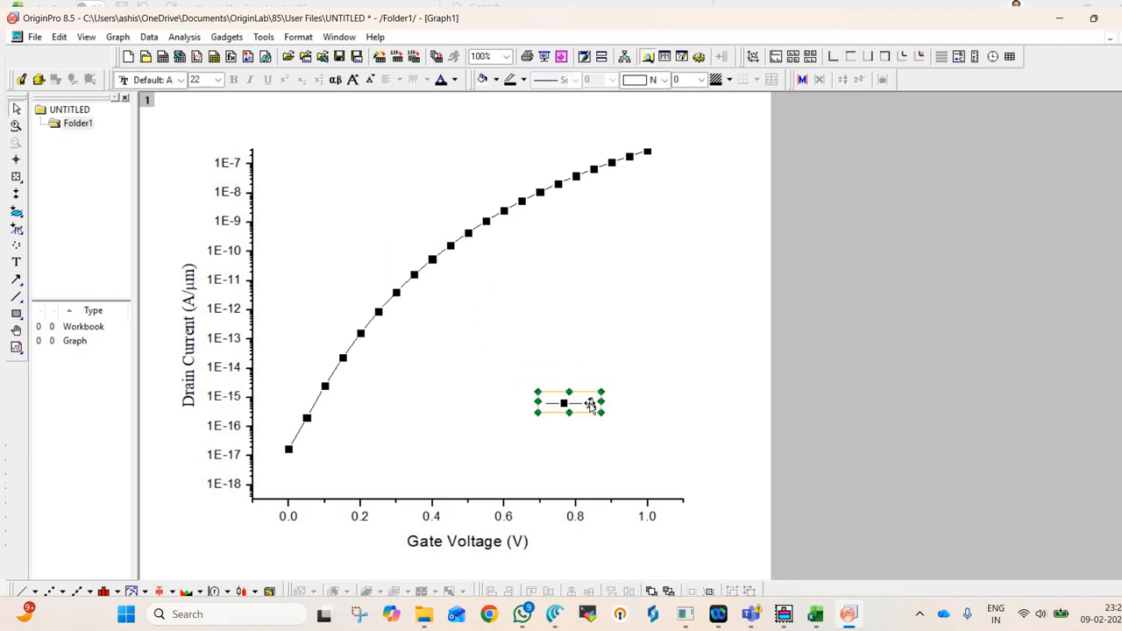
Replace the legend entry's placeholder text with "Drain Current"
double_click(592, 404)
key(shift+Right)
key(shift+Right)
key(shift+Right)
key(shift+Right)
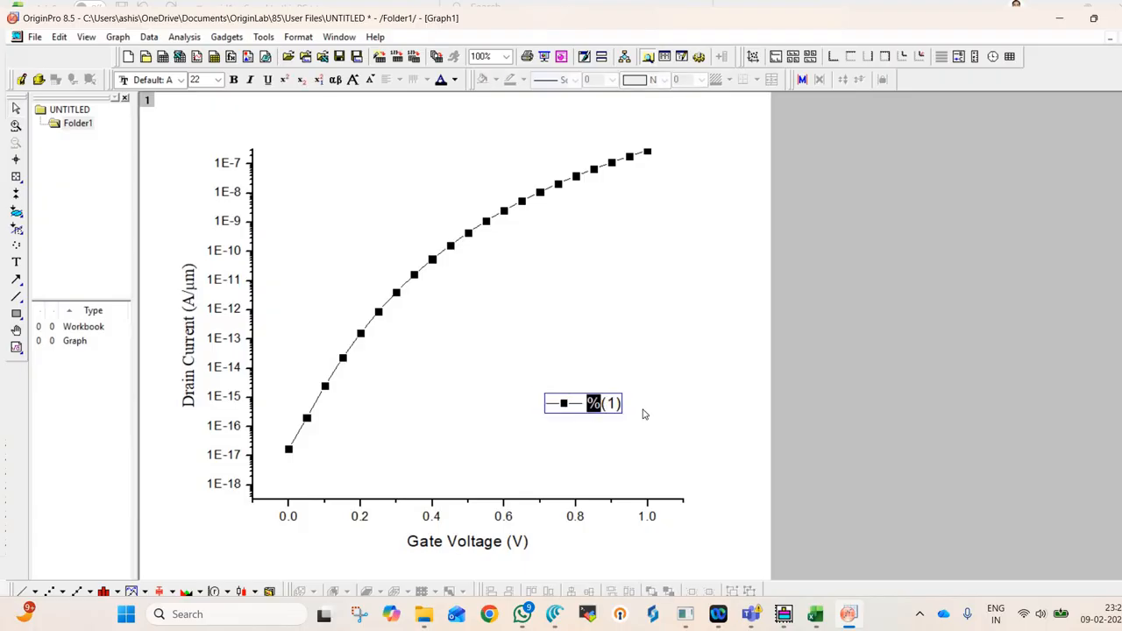
text(Drain )
text(/)
text(C)
key(BackSpace)
key(BackSpace)
text(Current)
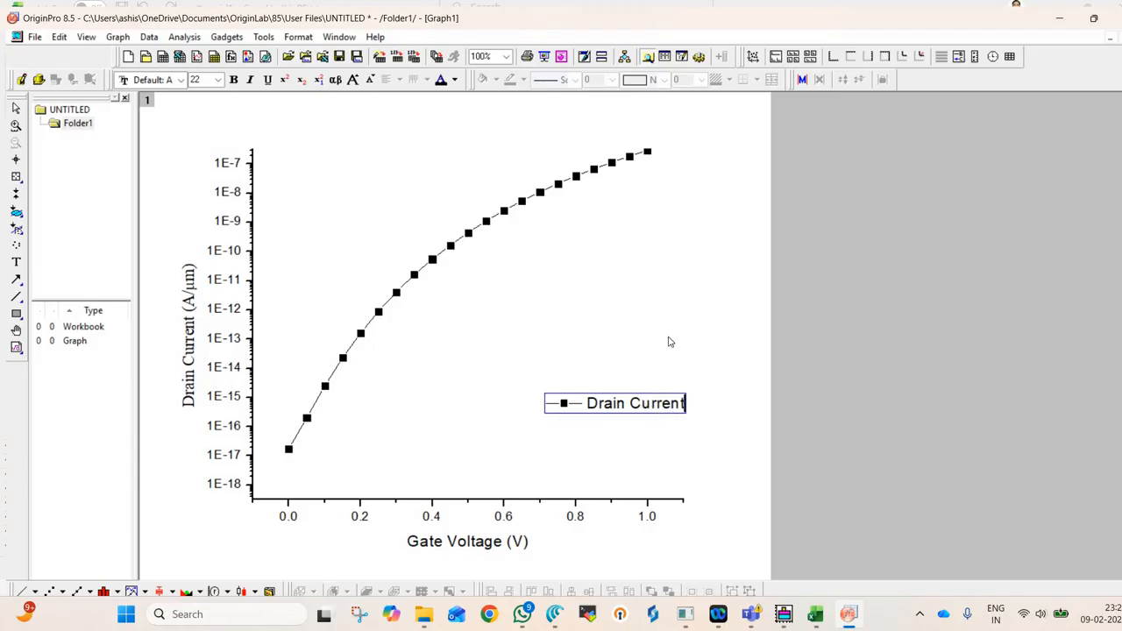
click(623, 329)
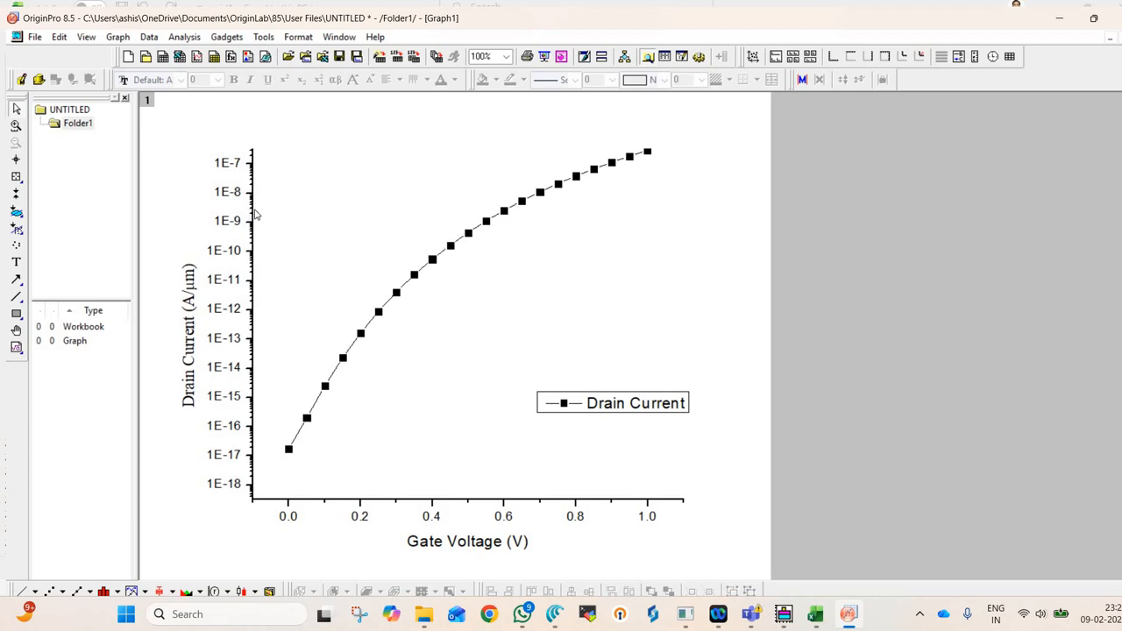
Set the numeric display format of the Y-axis tick labels to Scientific: 1E3
double_click(252, 215)
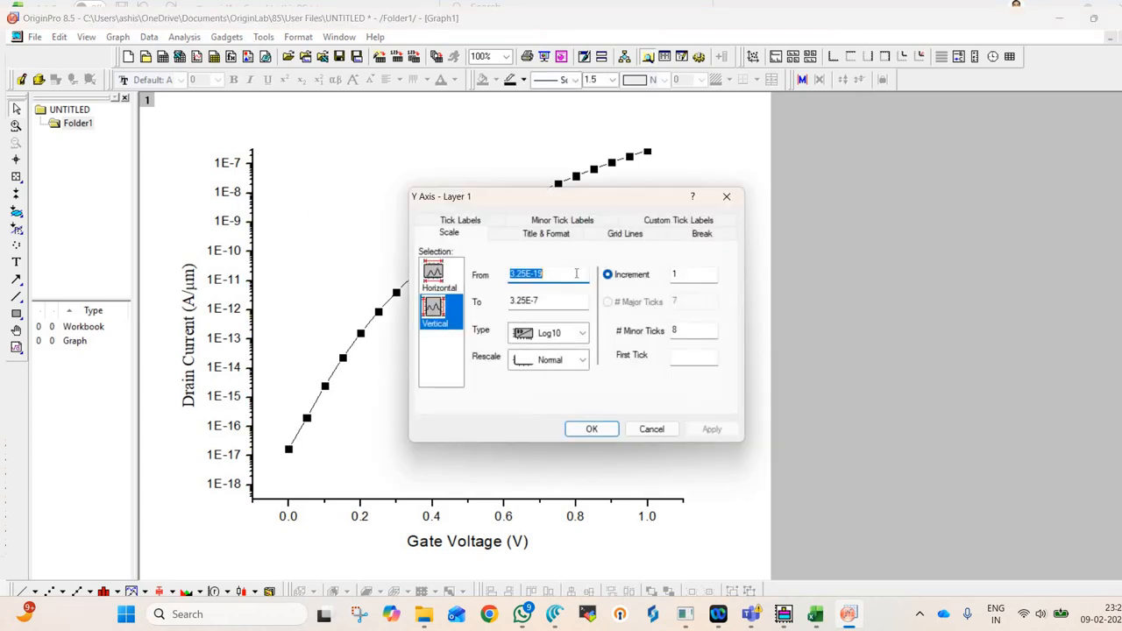
click(460, 220)
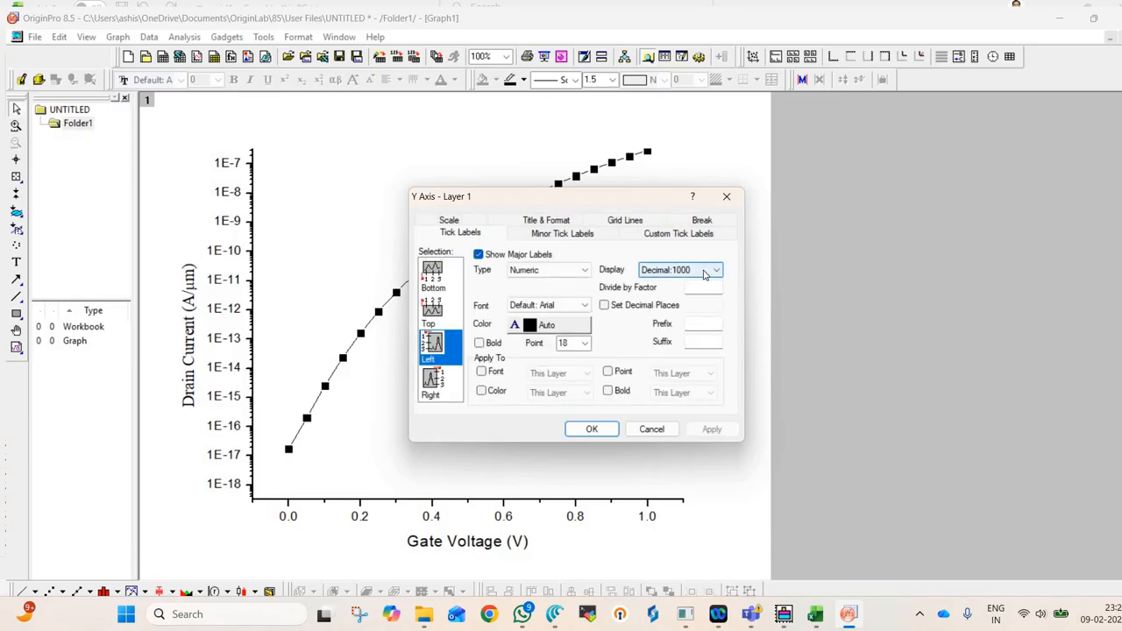
click(706, 272)
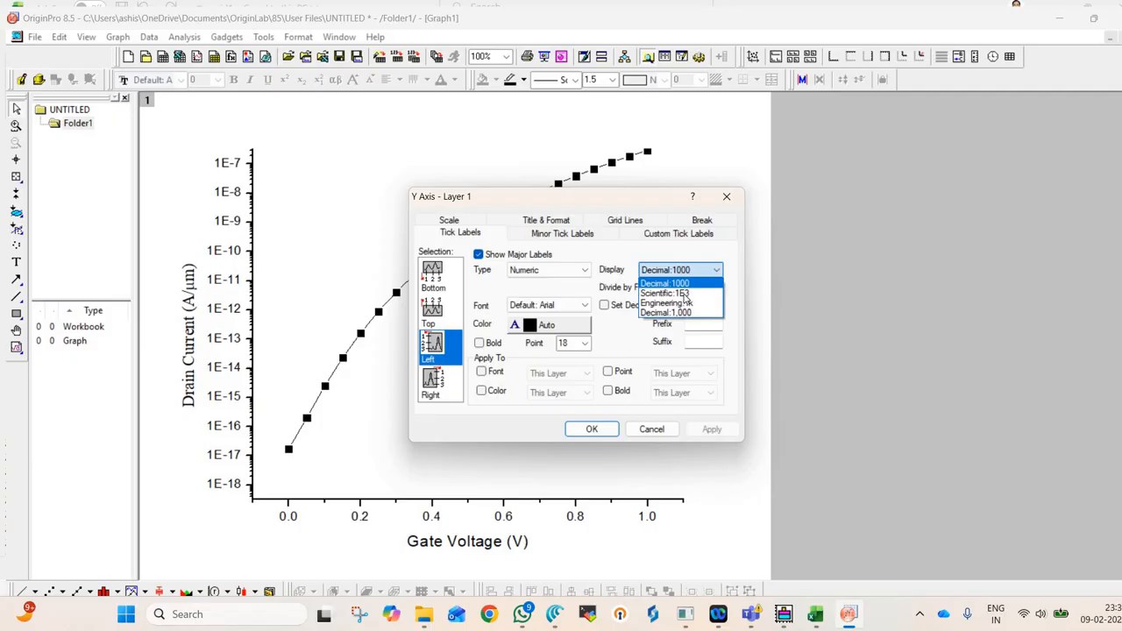
click(683, 295)
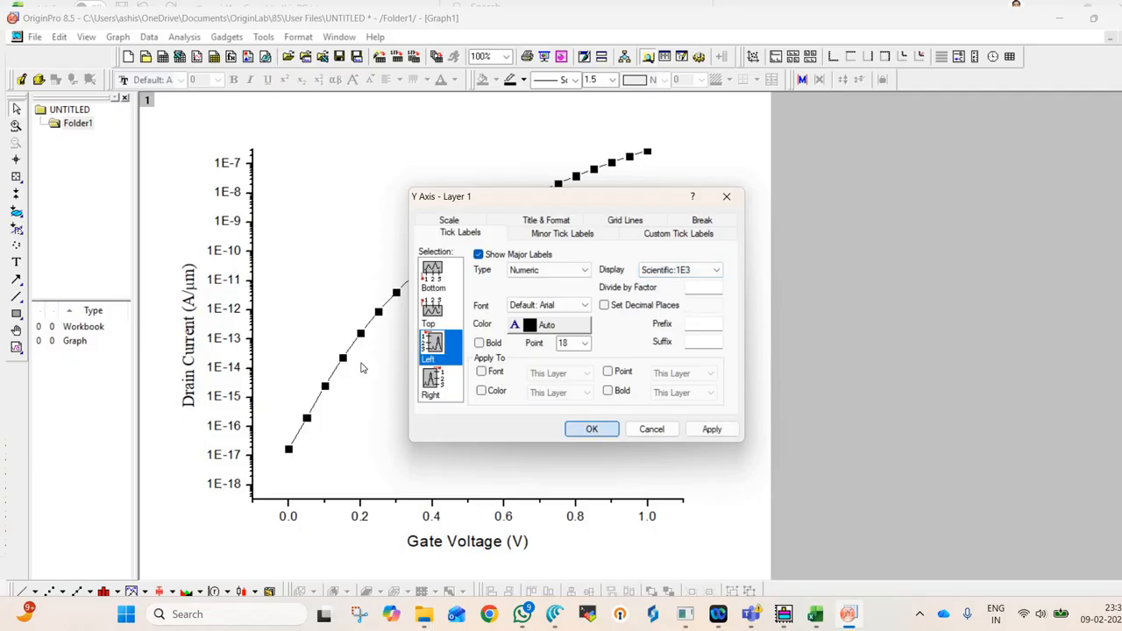
key(Return)
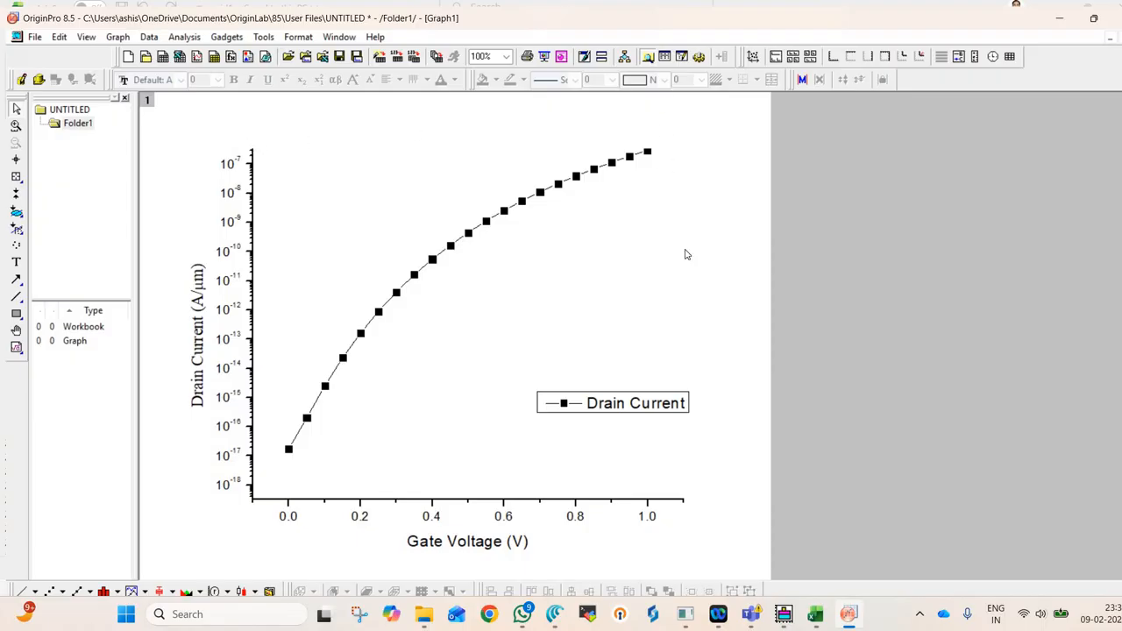
Show the graph's top axis with major and minor ticks set to None and a line thickness of 3 pts
double_click(253, 298)
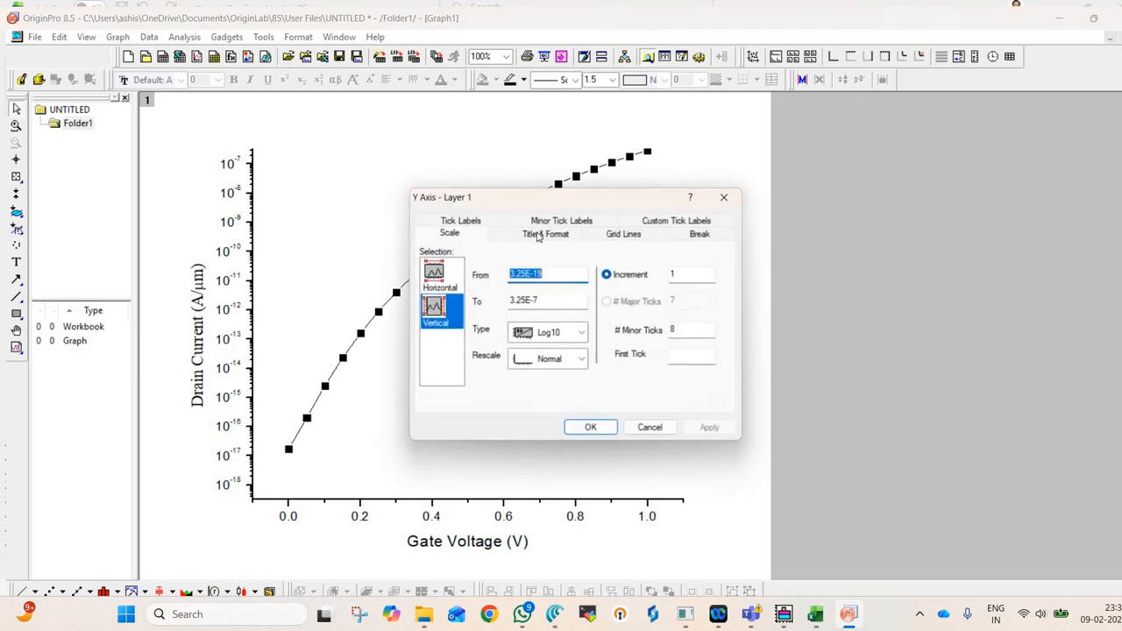
click(547, 234)
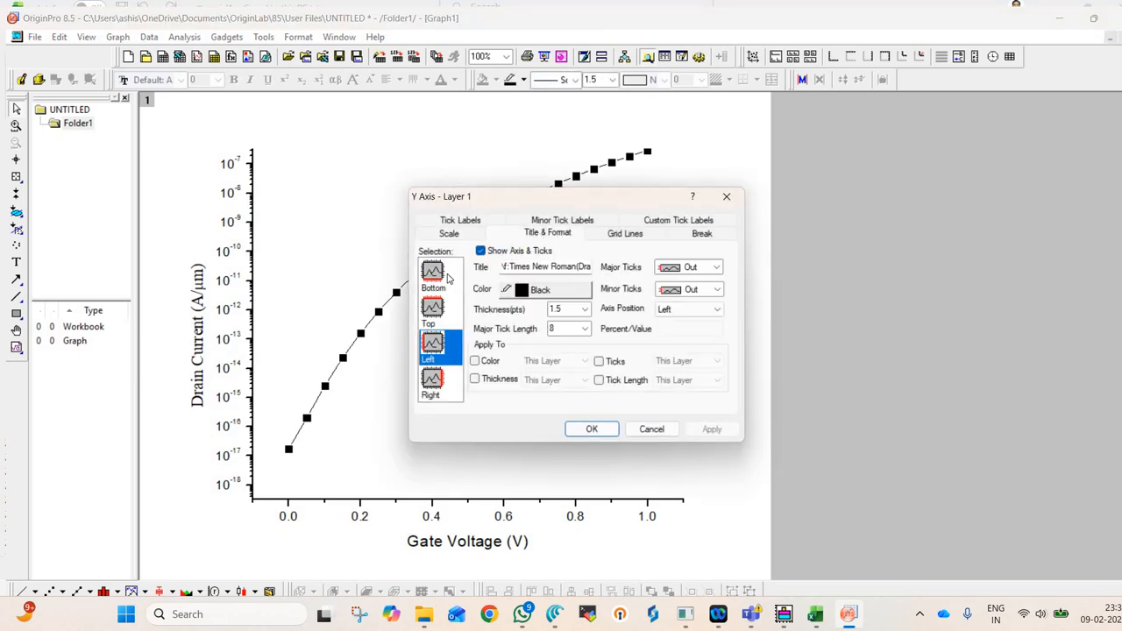
click(430, 318)
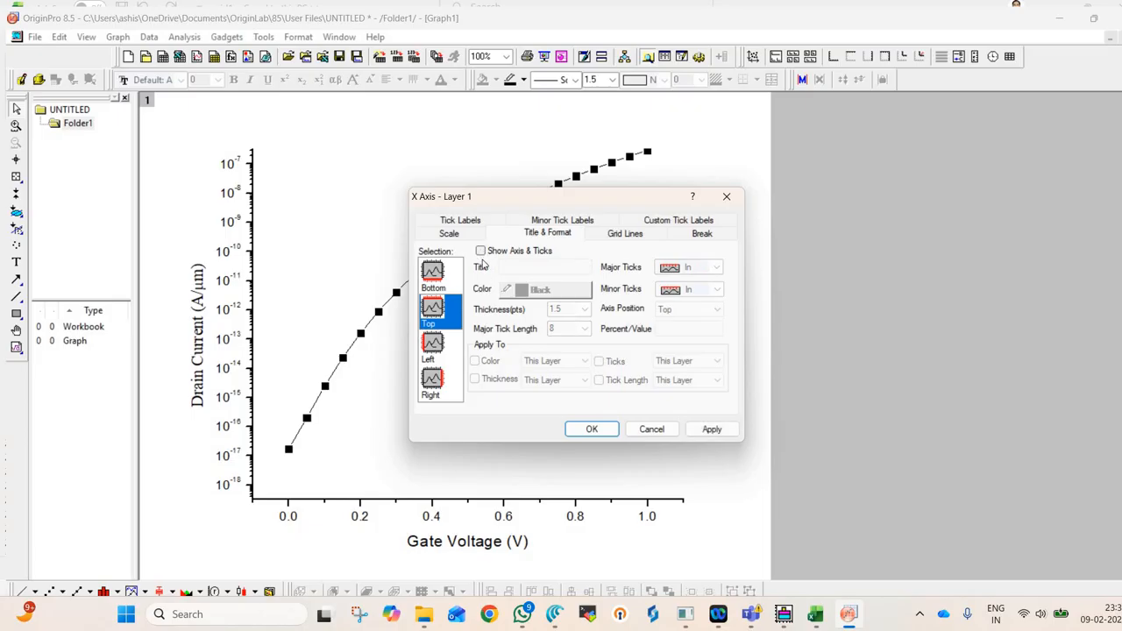
click(481, 251)
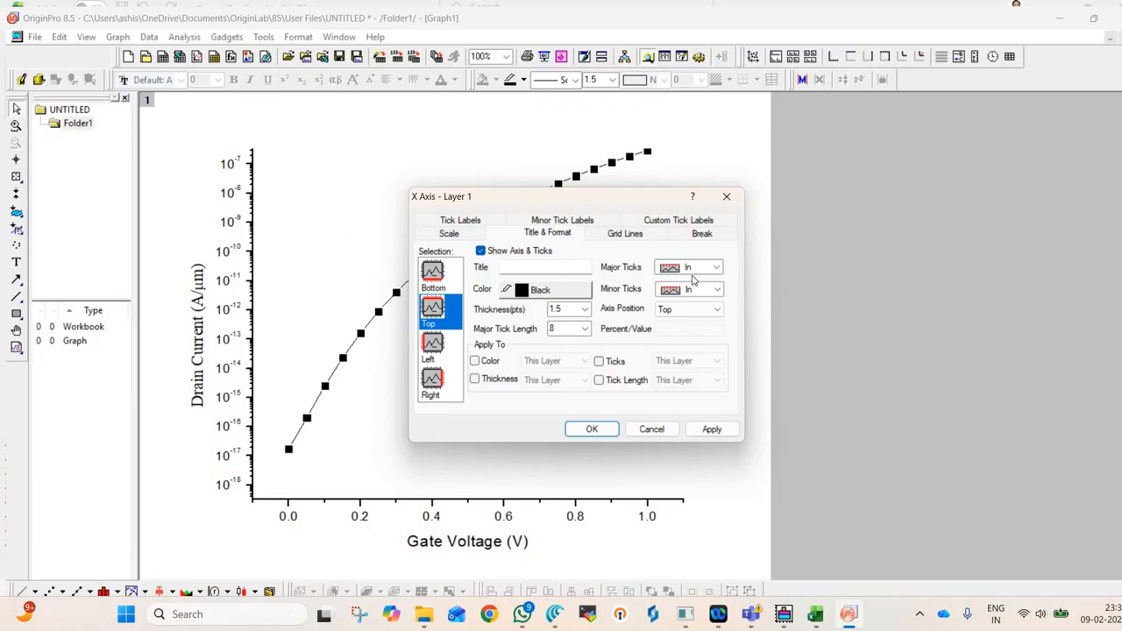
click(689, 268)
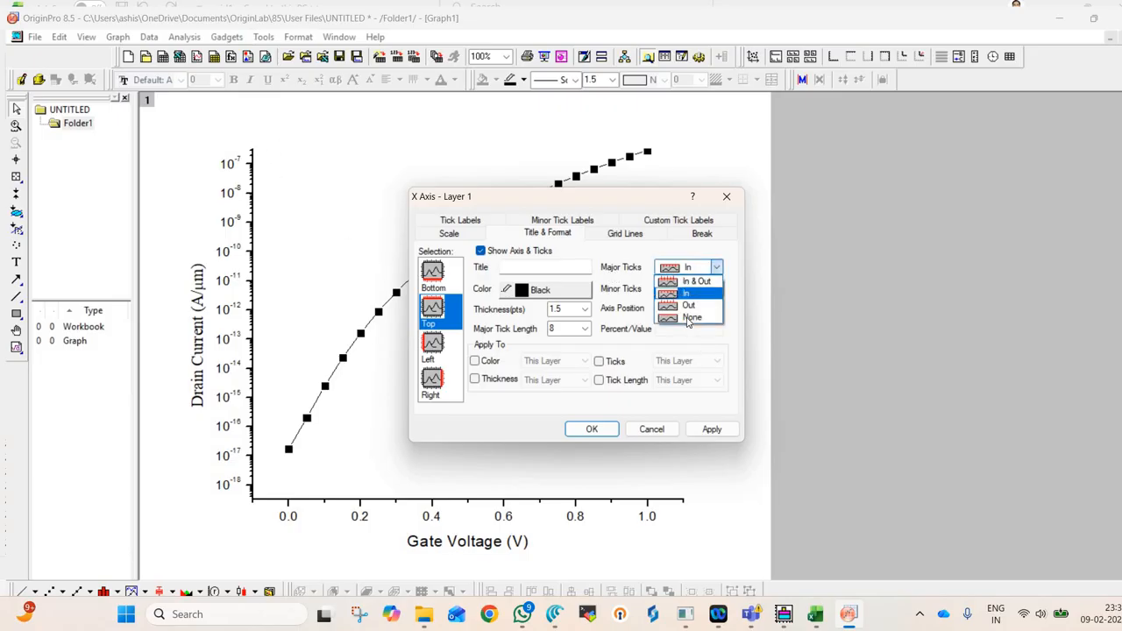
click(691, 314)
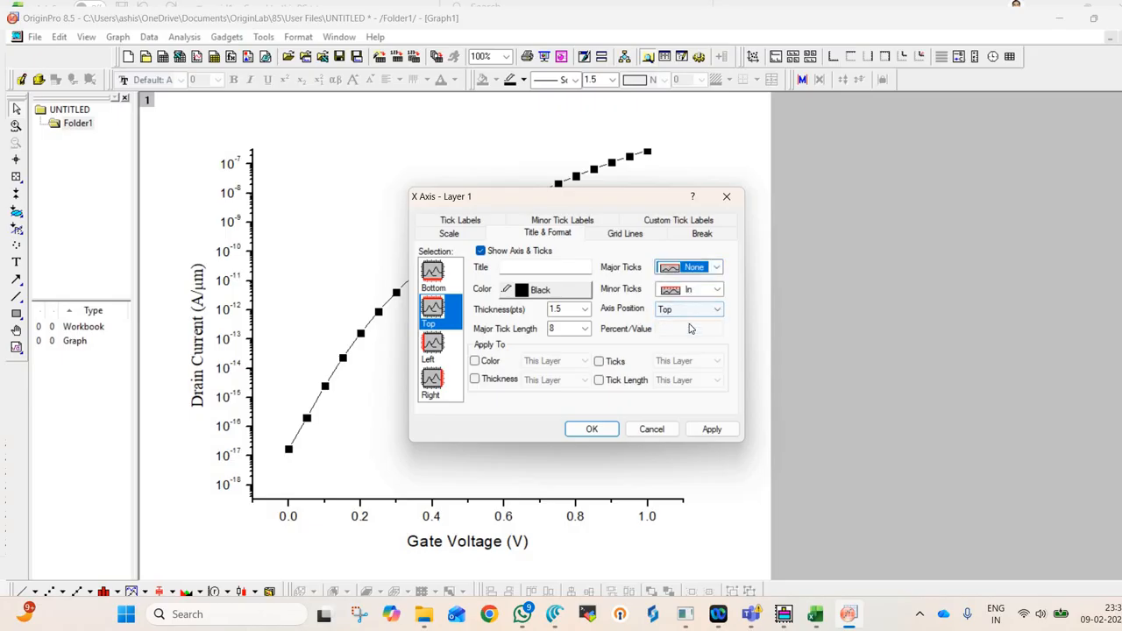
click(689, 290)
click(692, 340)
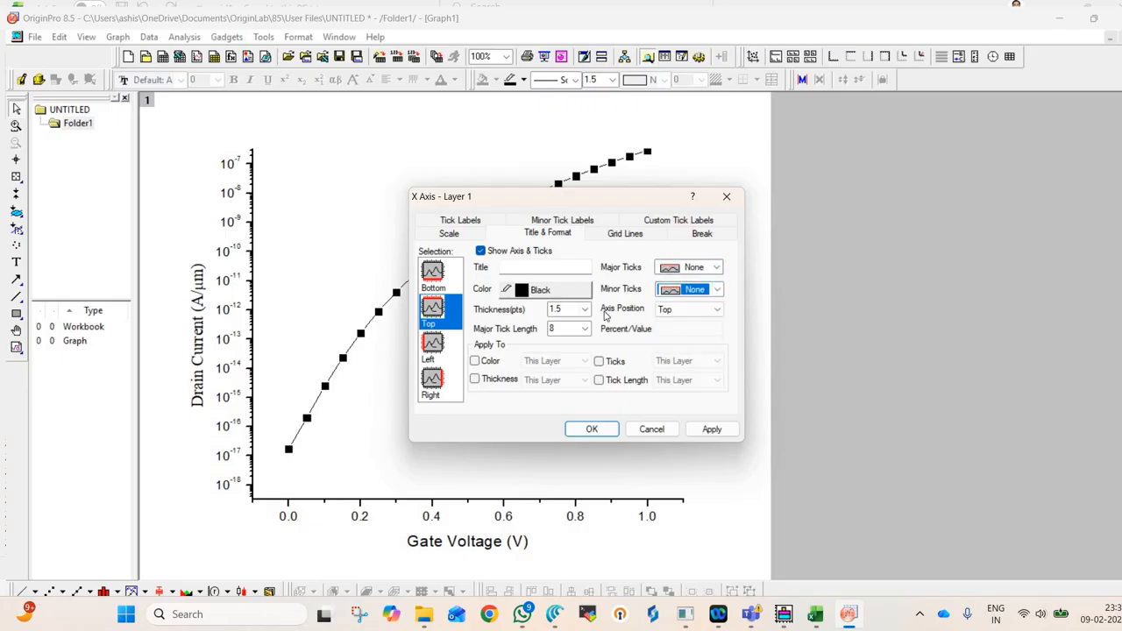
click(584, 311)
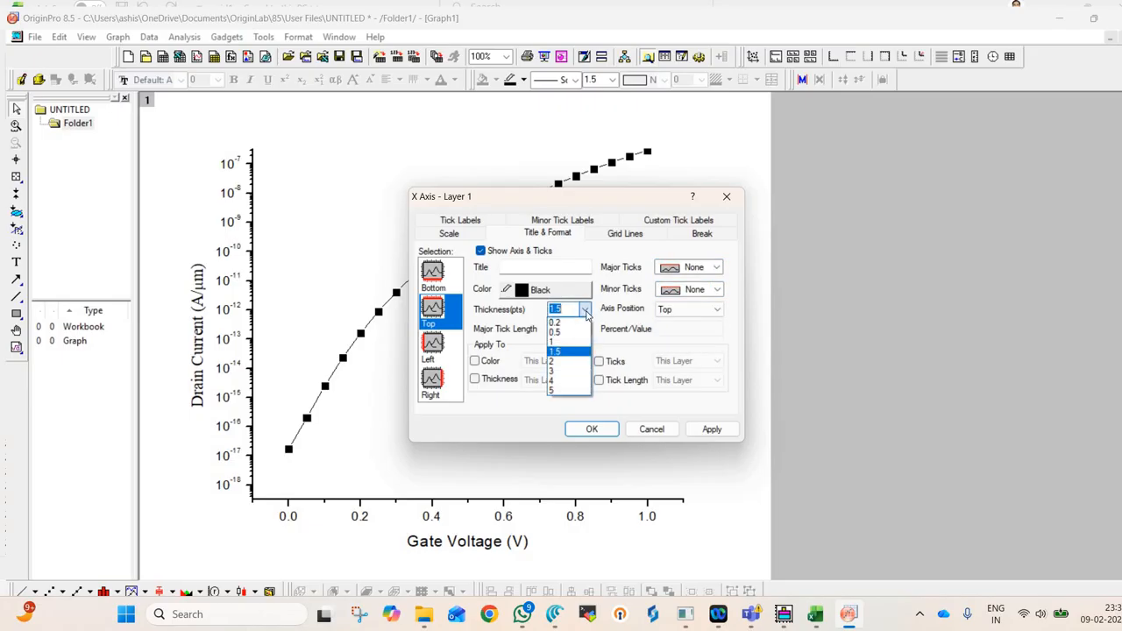
click(568, 361)
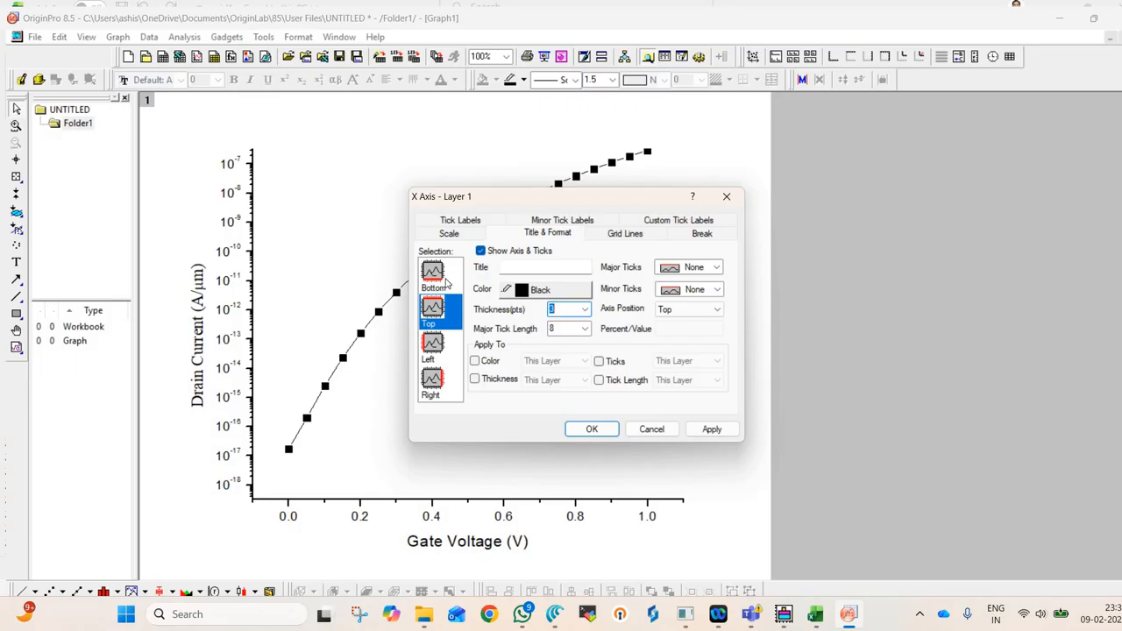
Set the line thickness of the bottom and left axes to 3 pts
click(443, 279)
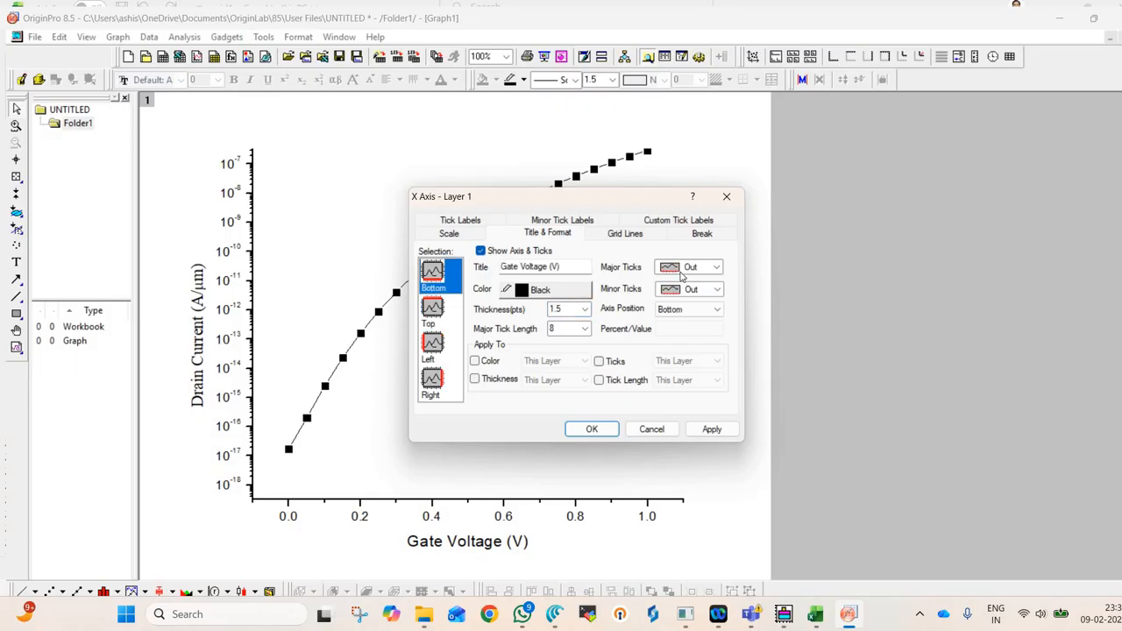
click(585, 310)
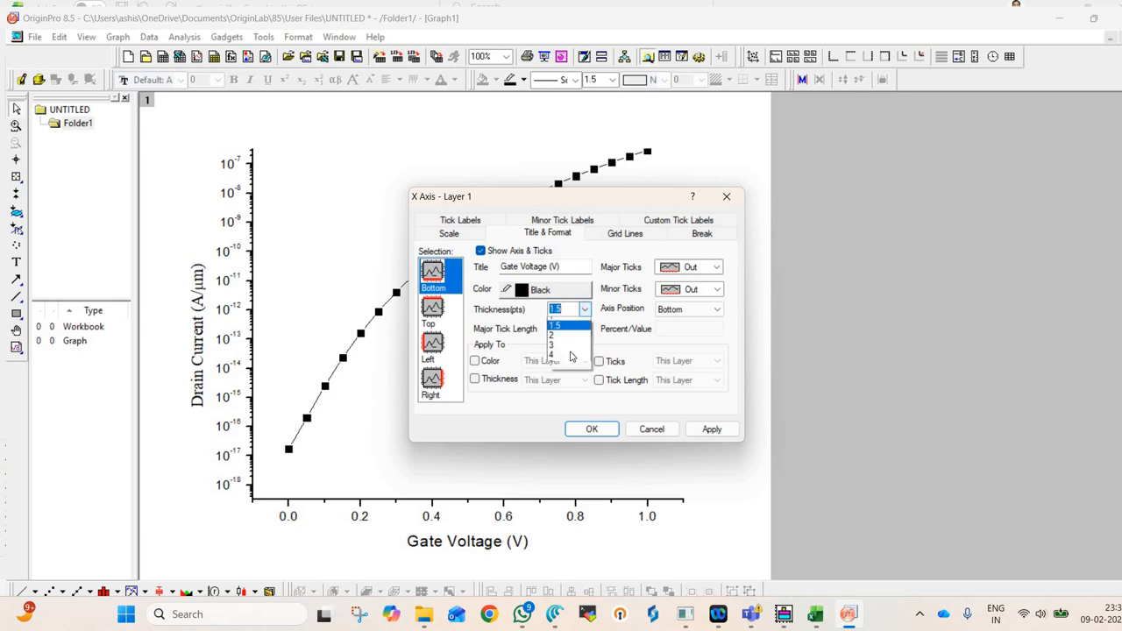
key(Return)
click(432, 347)
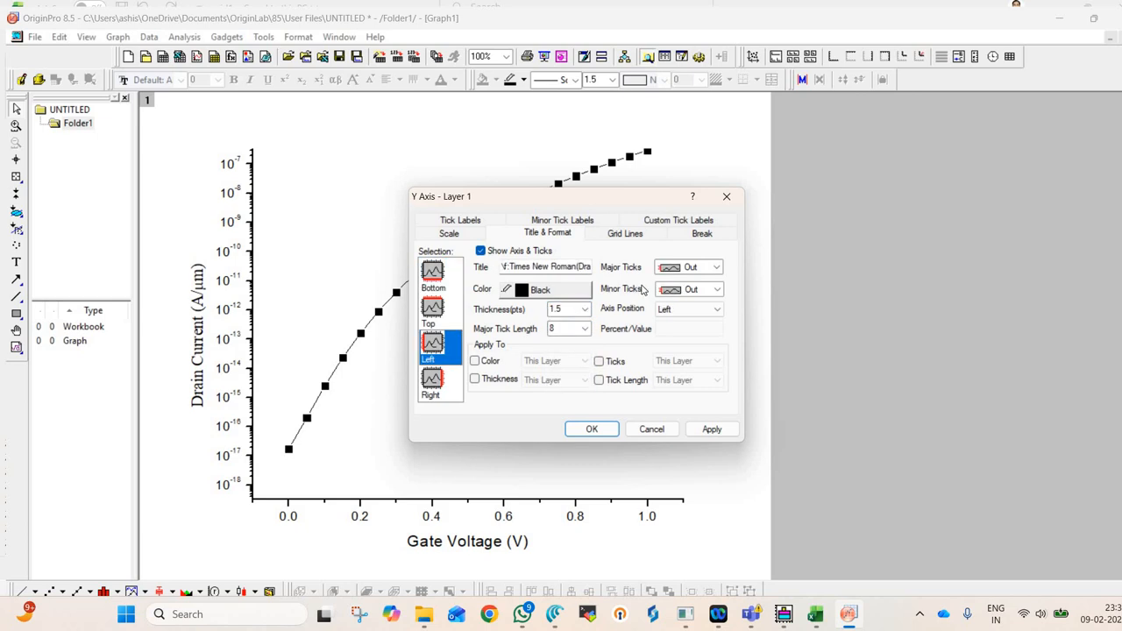
click(585, 310)
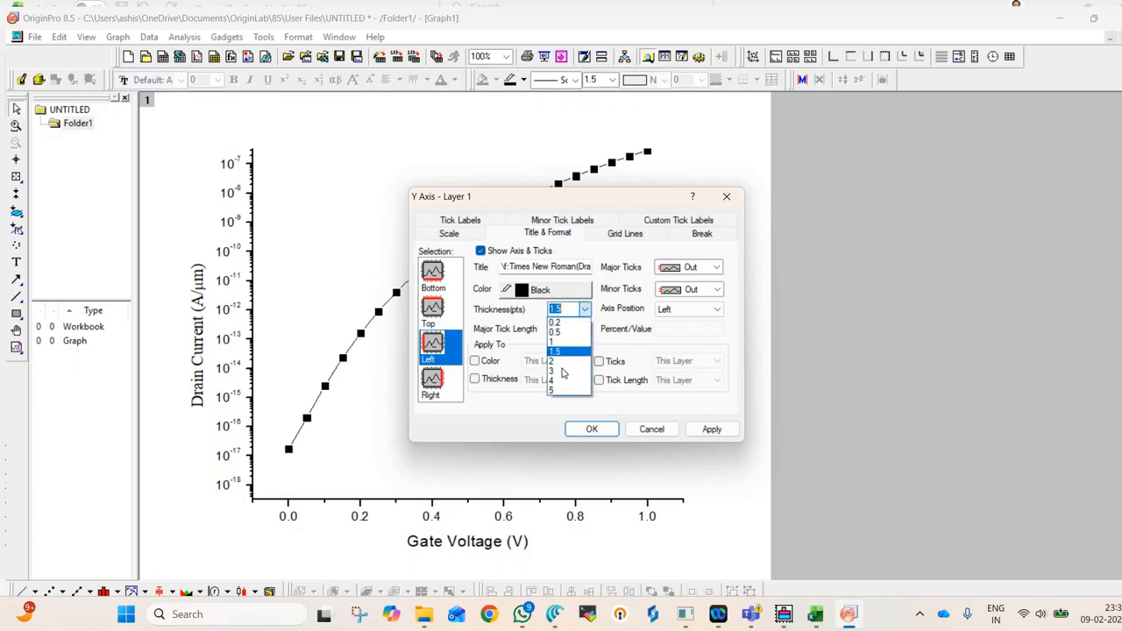
key(Return)
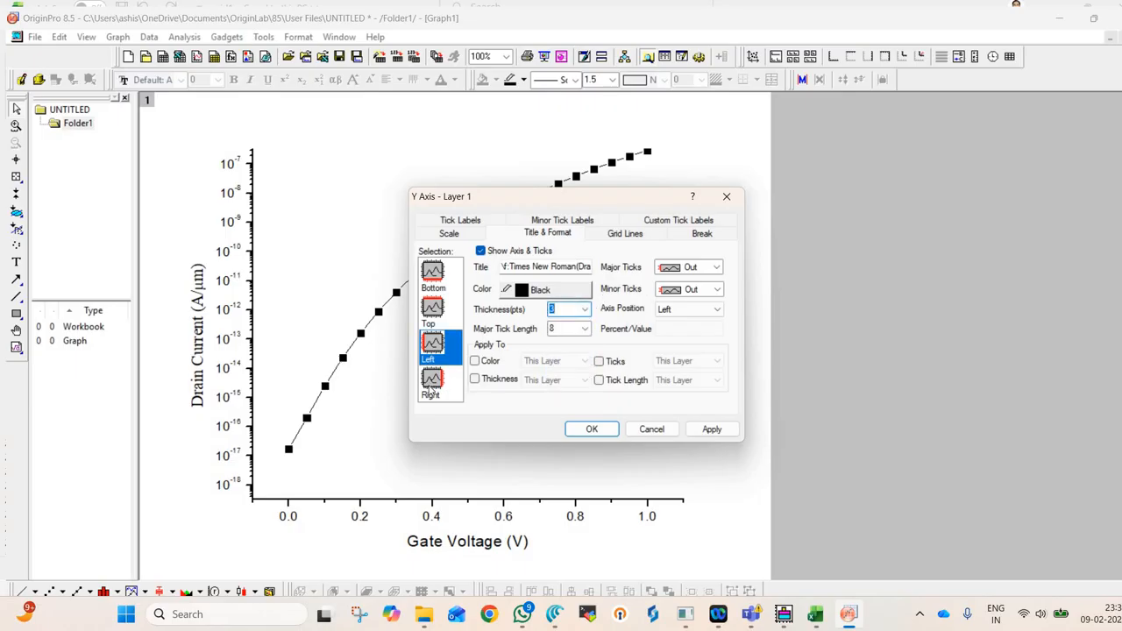
Show the right axis with thickness 3 pts and major and minor ticks set to None, and apply the axis settings
click(431, 385)
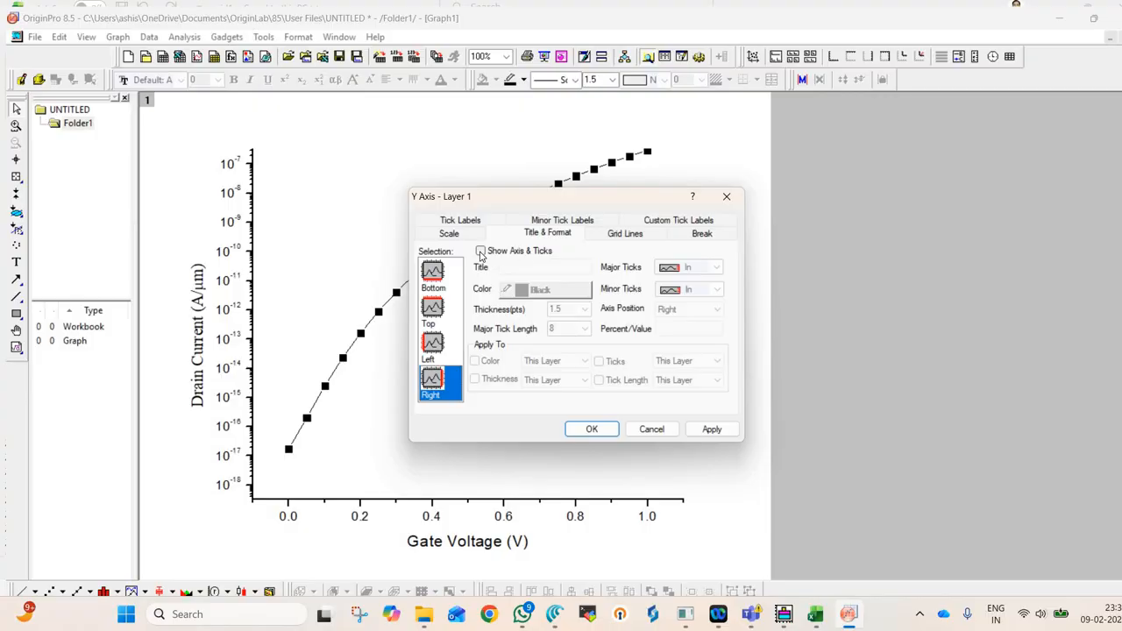
click(481, 251)
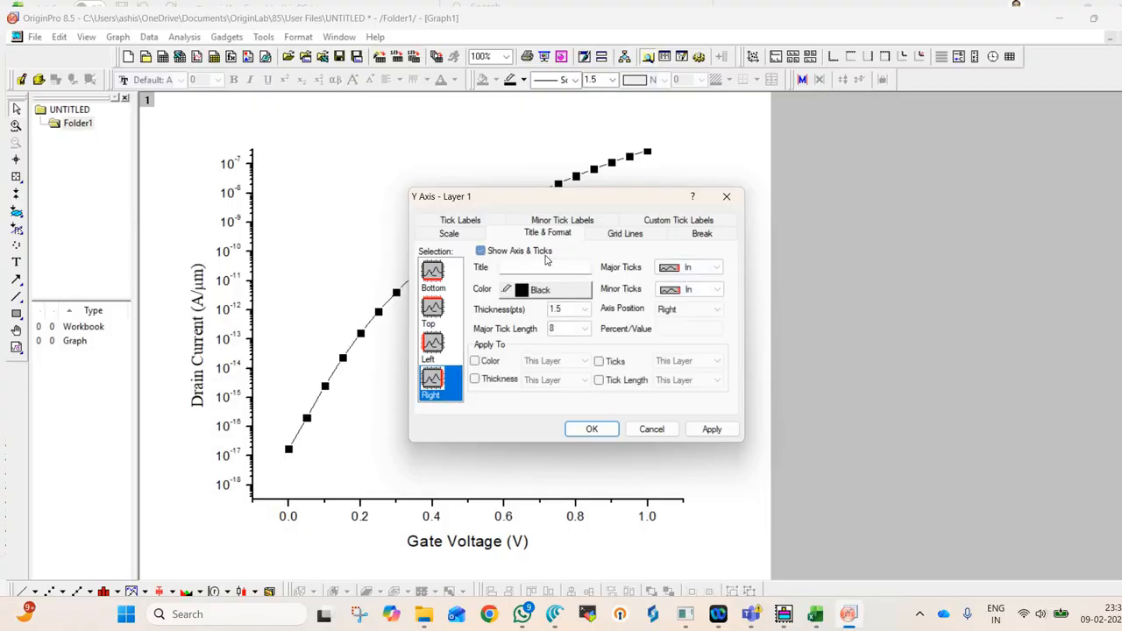
click(585, 309)
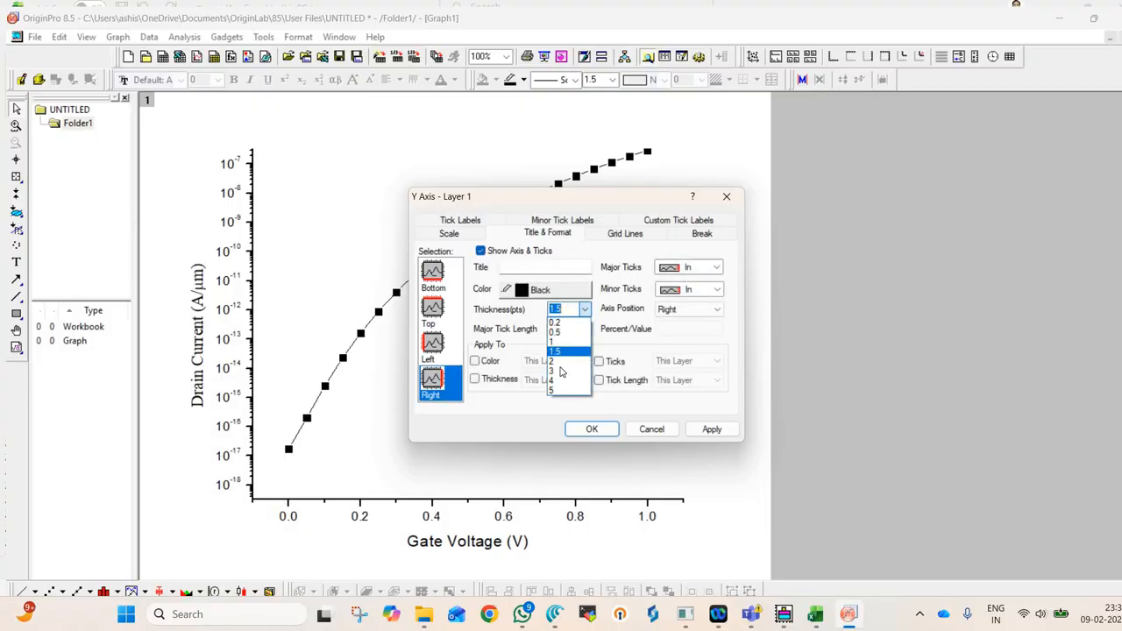
click(708, 271)
click(709, 271)
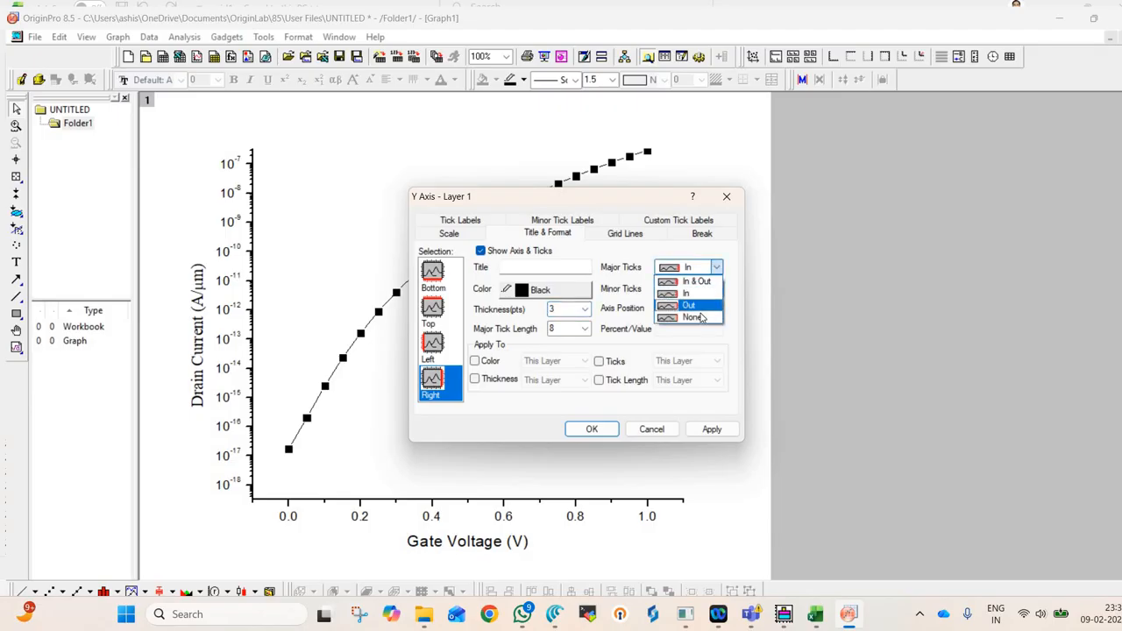
click(695, 318)
click(705, 289)
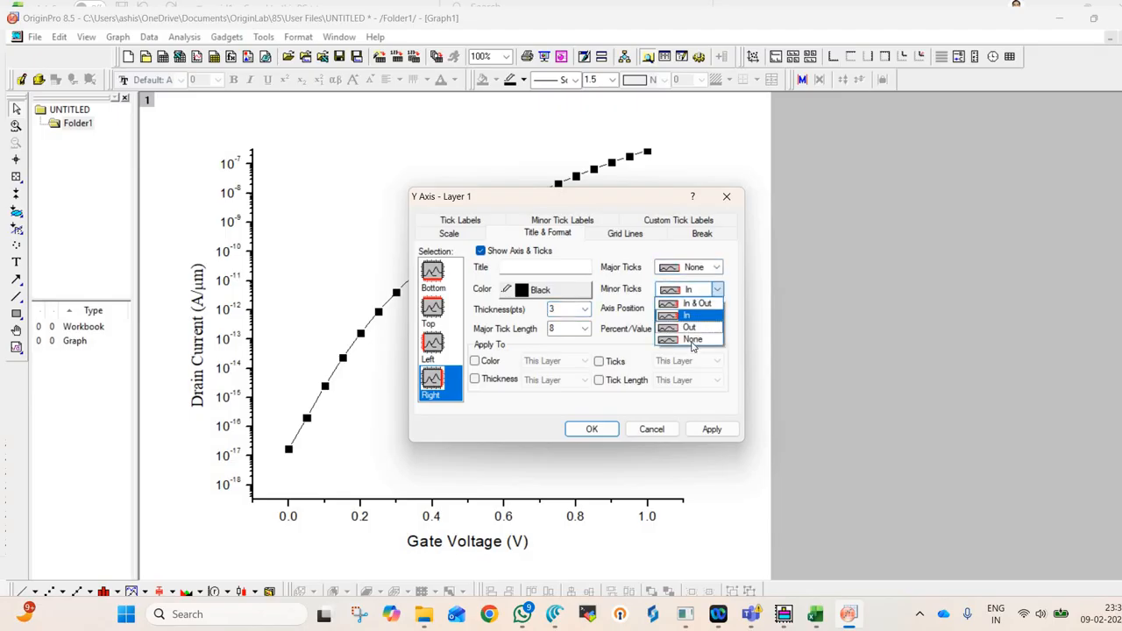
click(692, 341)
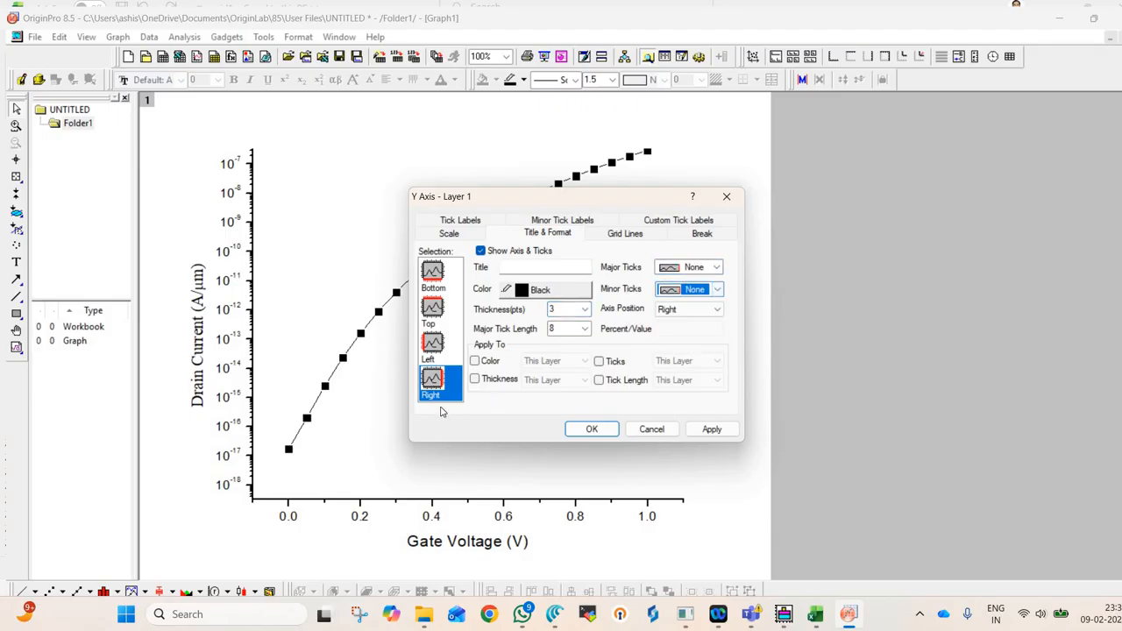
click(591, 430)
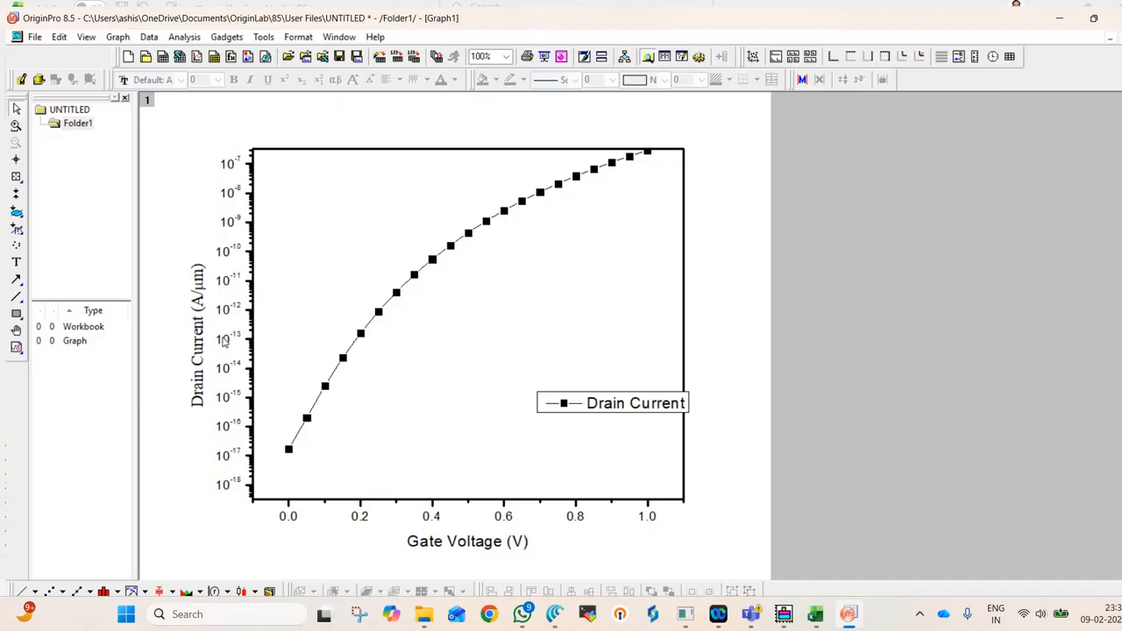
Set the Y-axis tick labels to font size 24 and bold
click(225, 342)
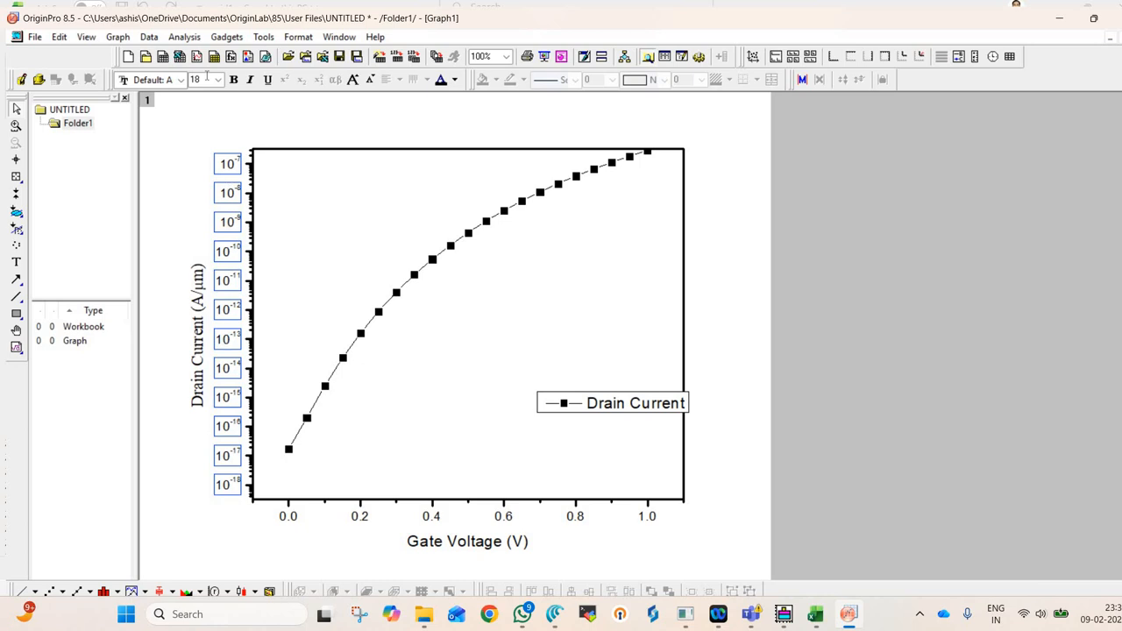
click(218, 79)
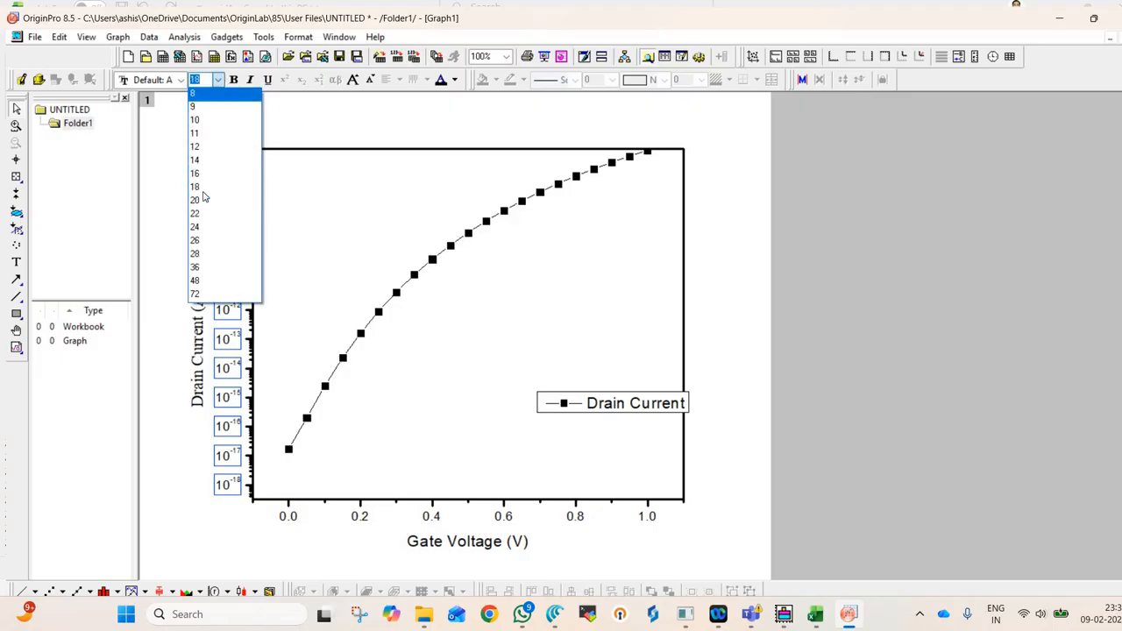
click(197, 227)
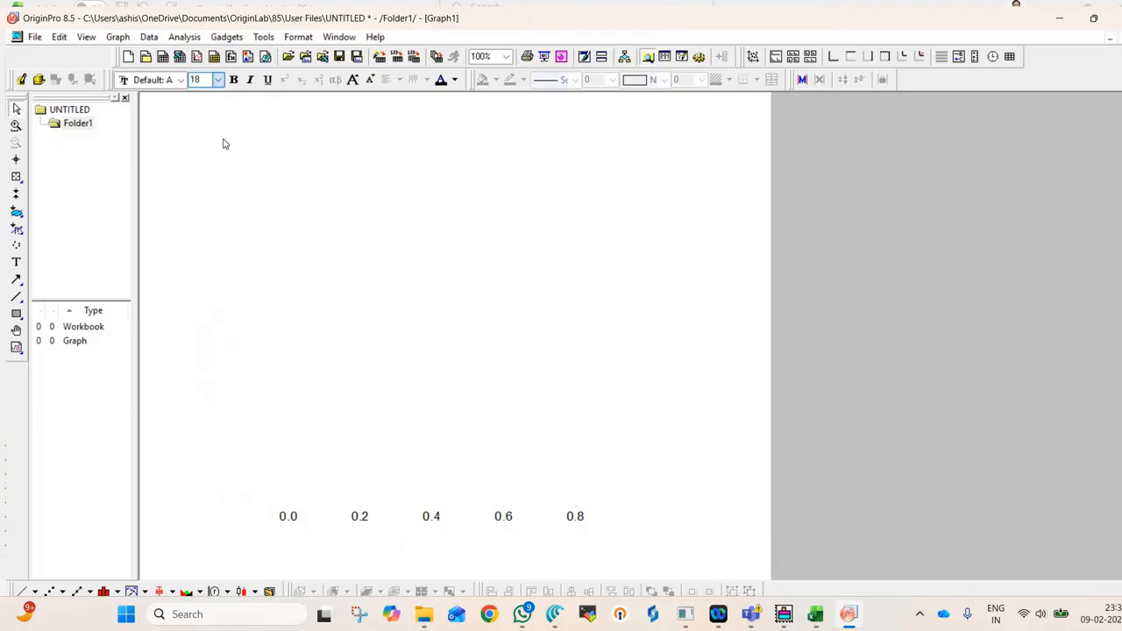
click(233, 79)
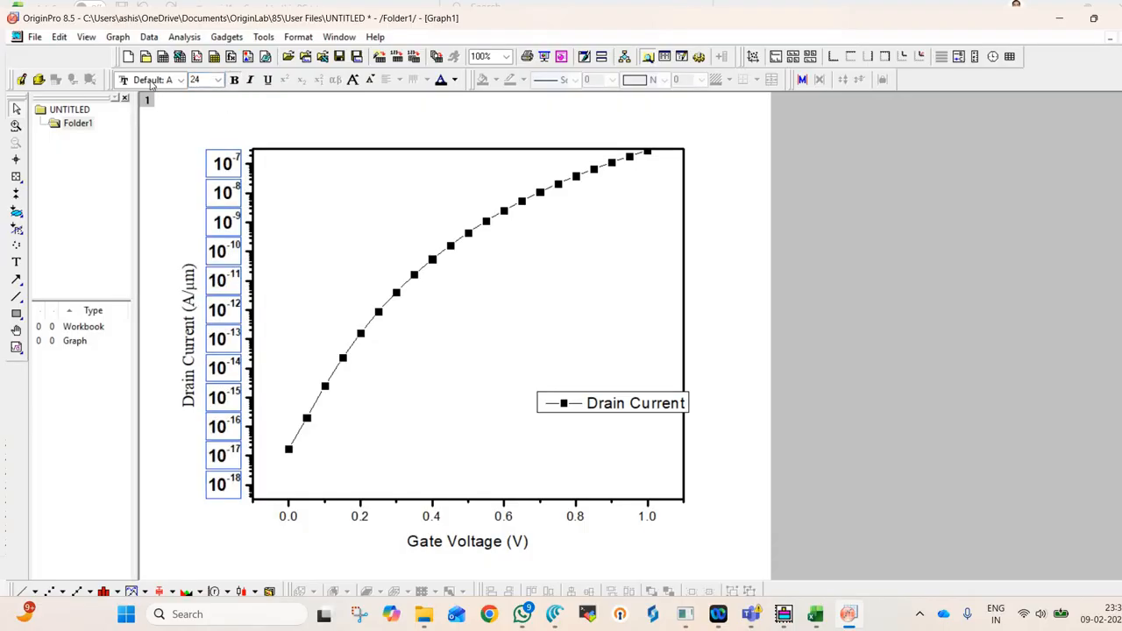
Change the font of the Y-axis tick labels to Times New Roman
click(150, 80)
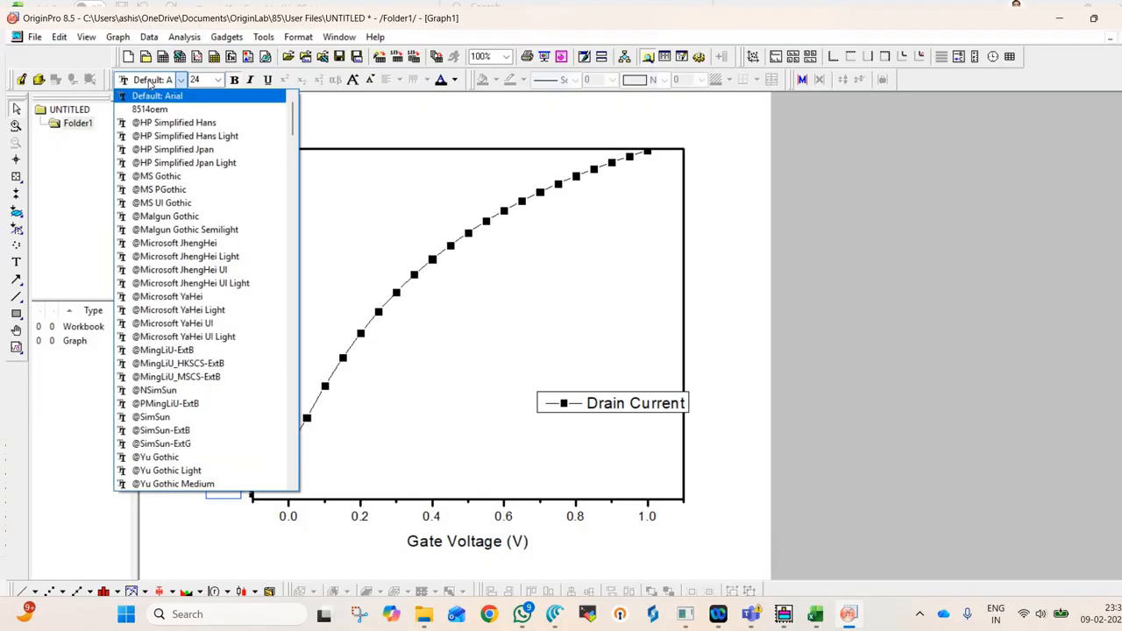
text(t)
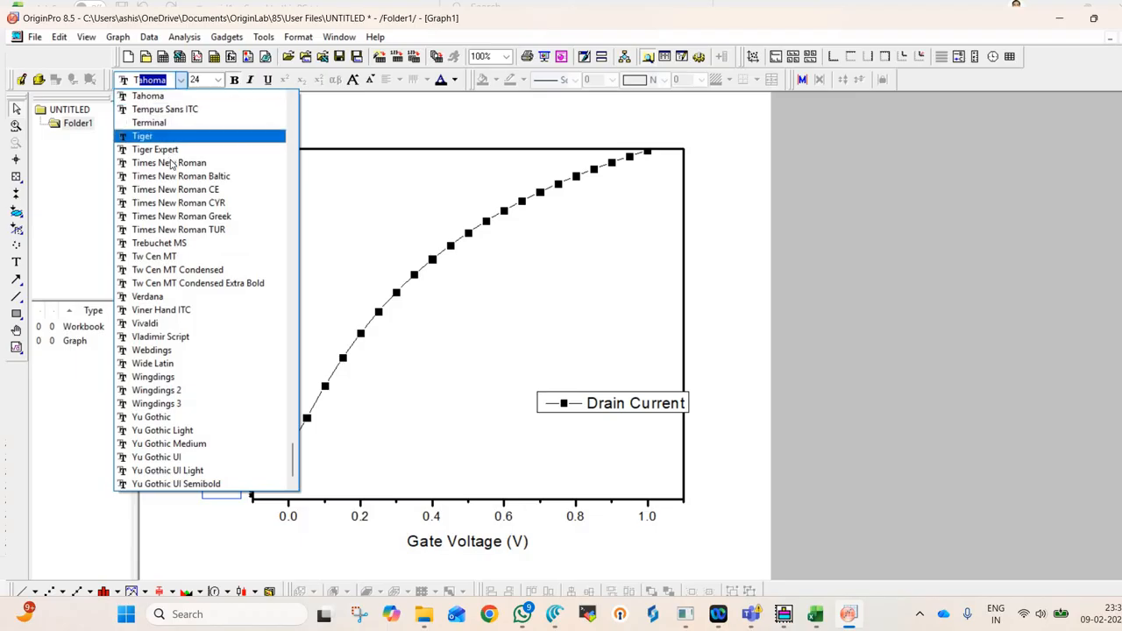
click(186, 163)
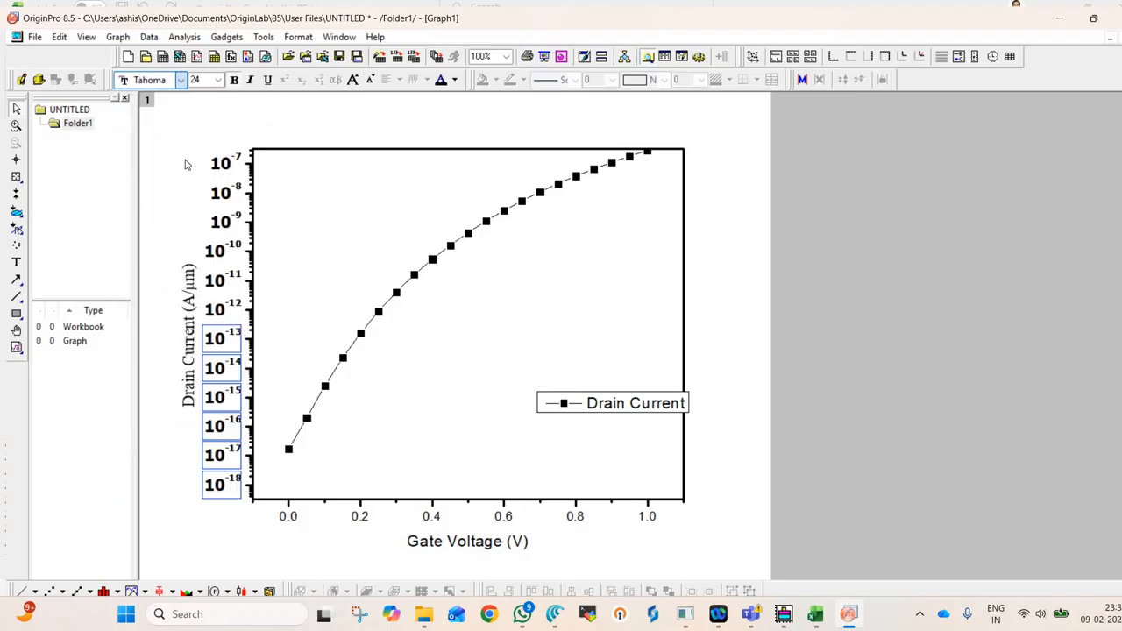
click(149, 83)
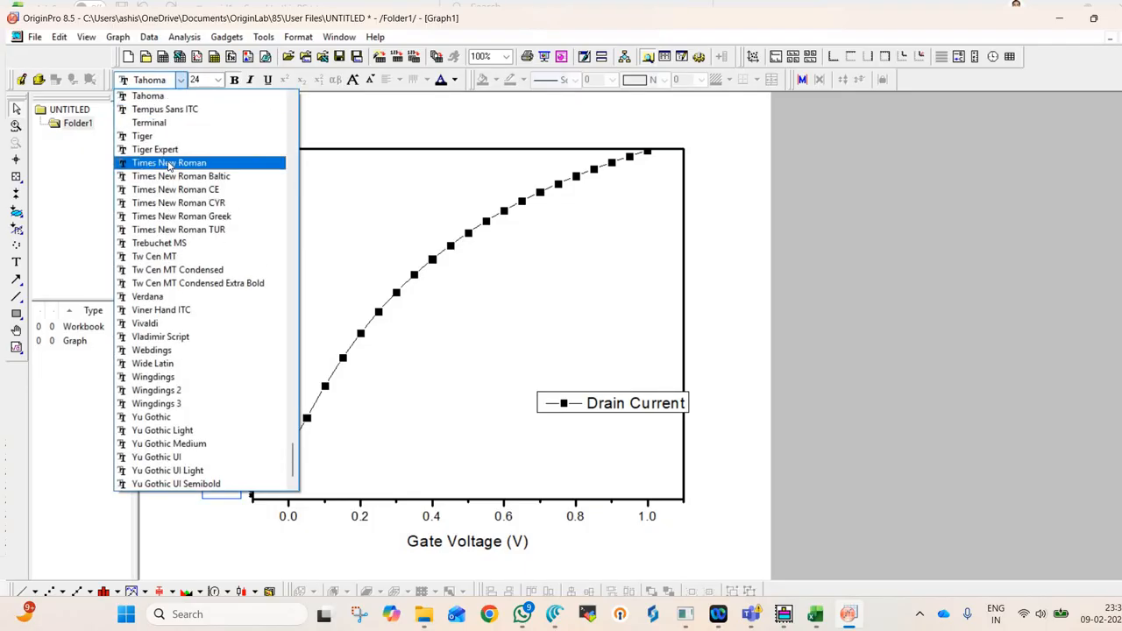
click(189, 162)
click(160, 116)
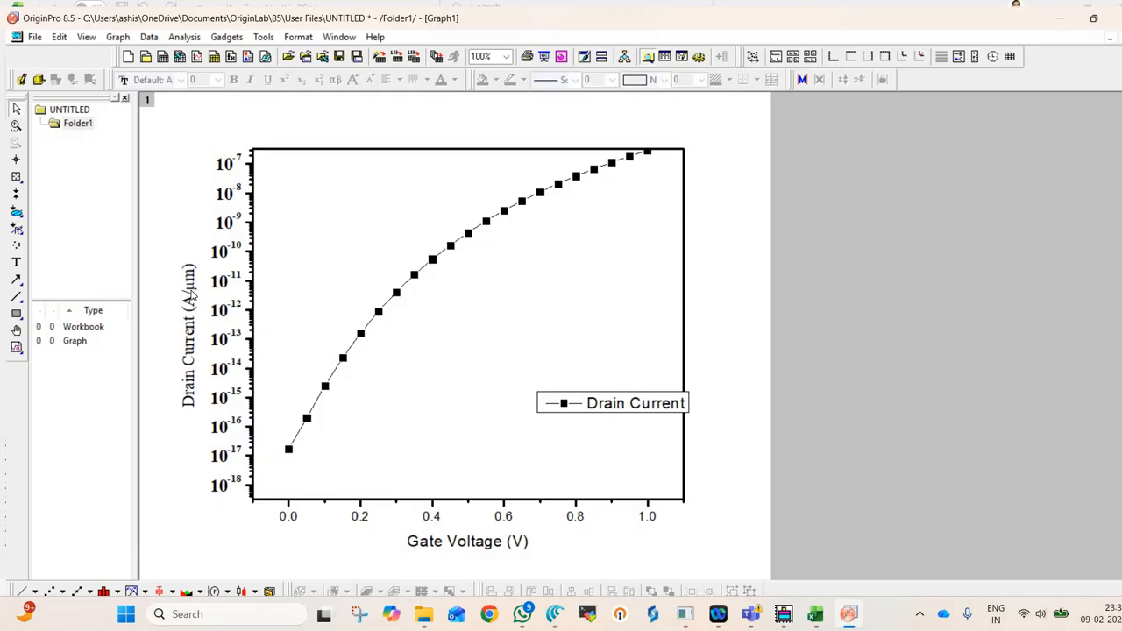
Format the Y-axis title "Drain Current (A/μm)" in size 24 bold
double_click(190, 298)
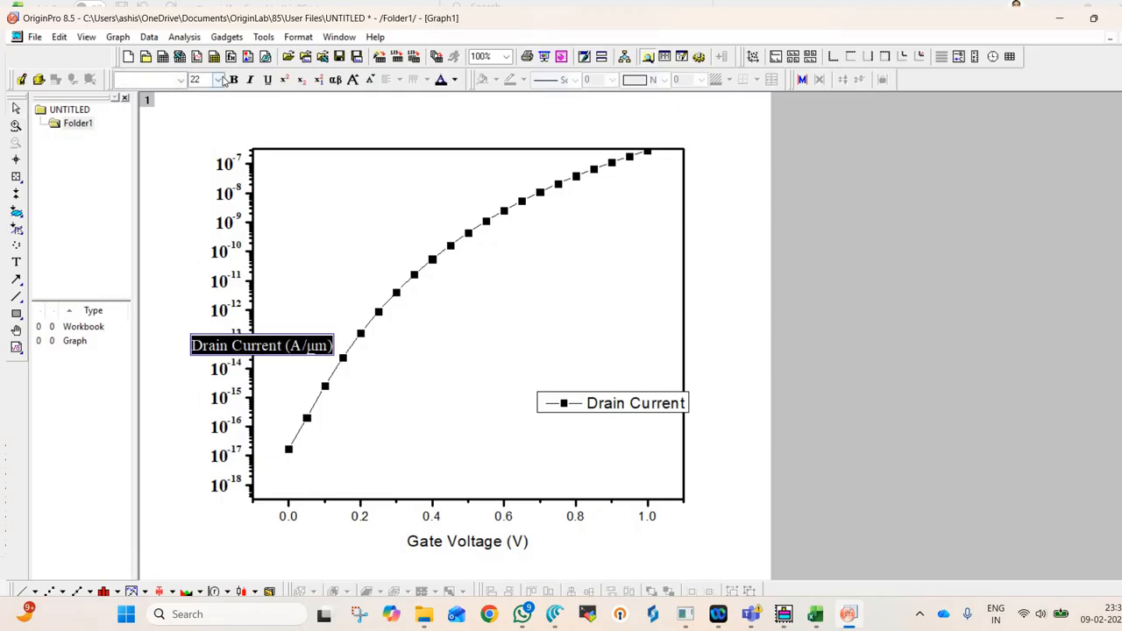
click(223, 80)
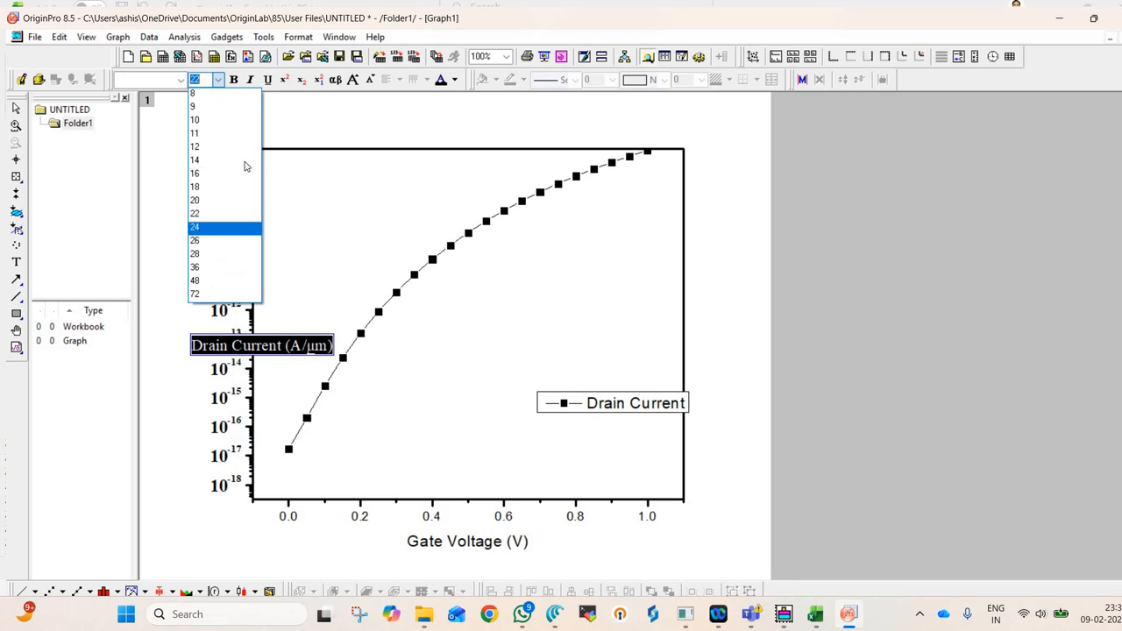
click(225, 228)
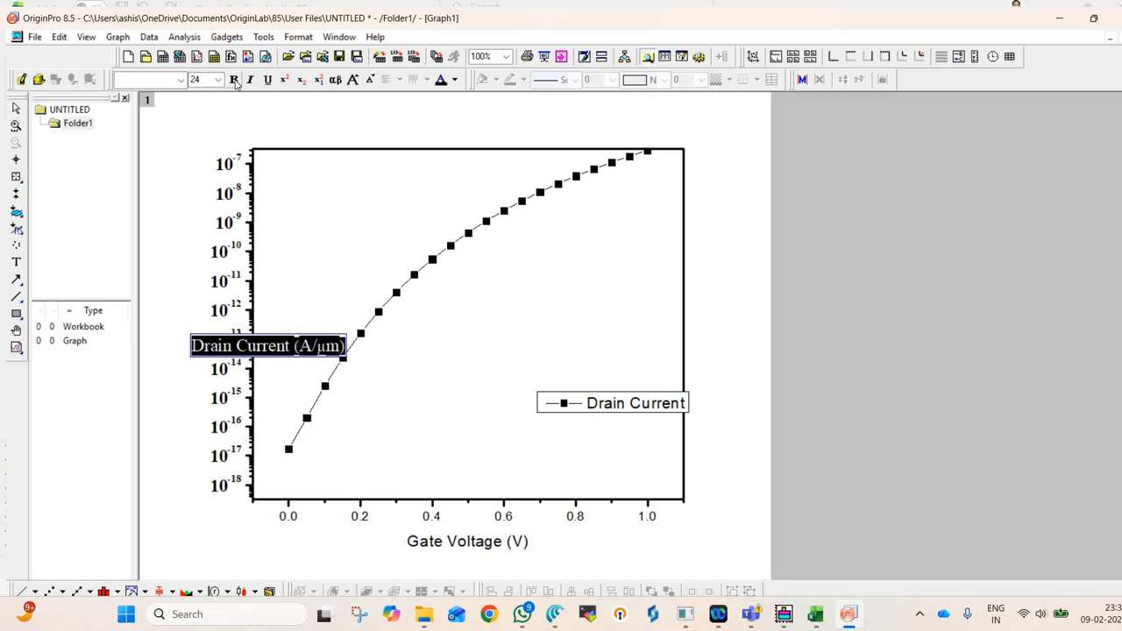
click(234, 80)
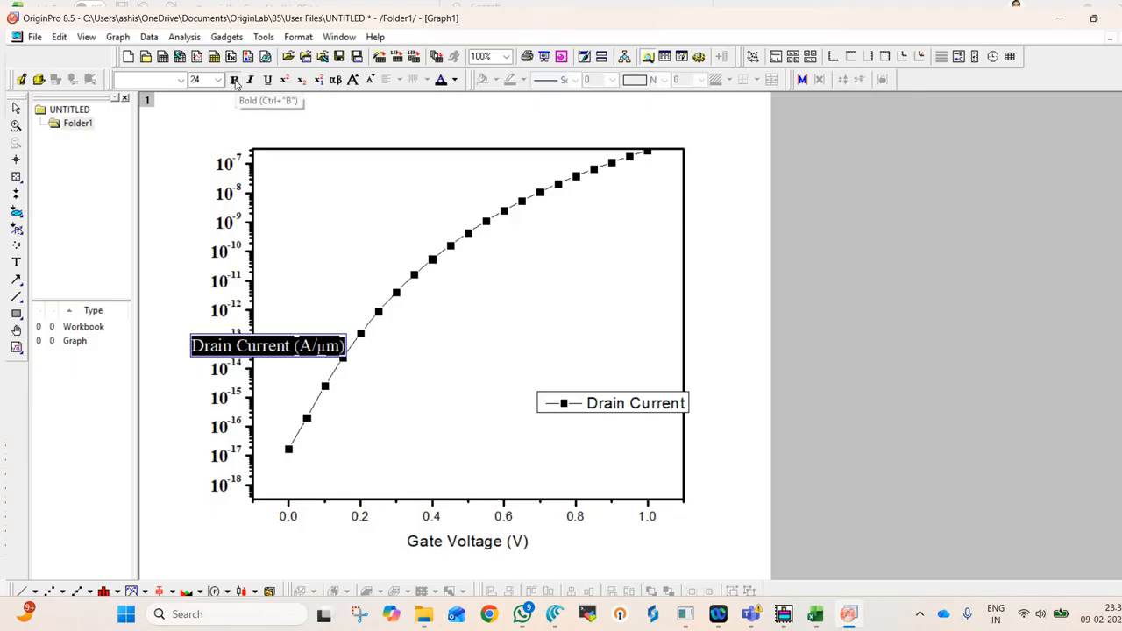
click(166, 173)
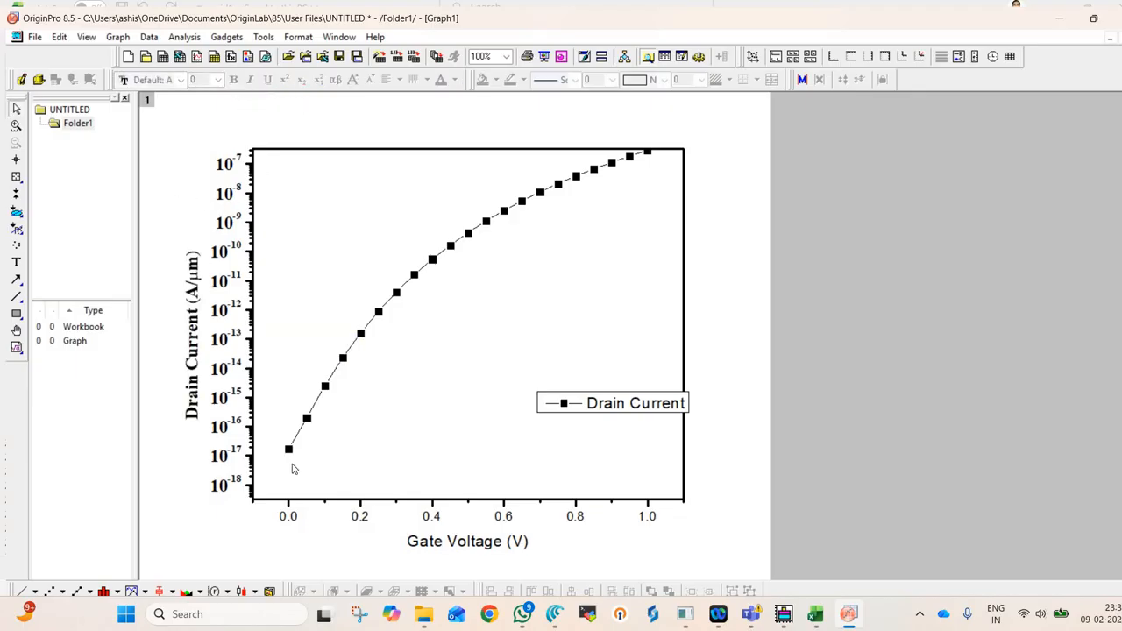
Set the font size of the X-axis tick labels to 24
click(293, 523)
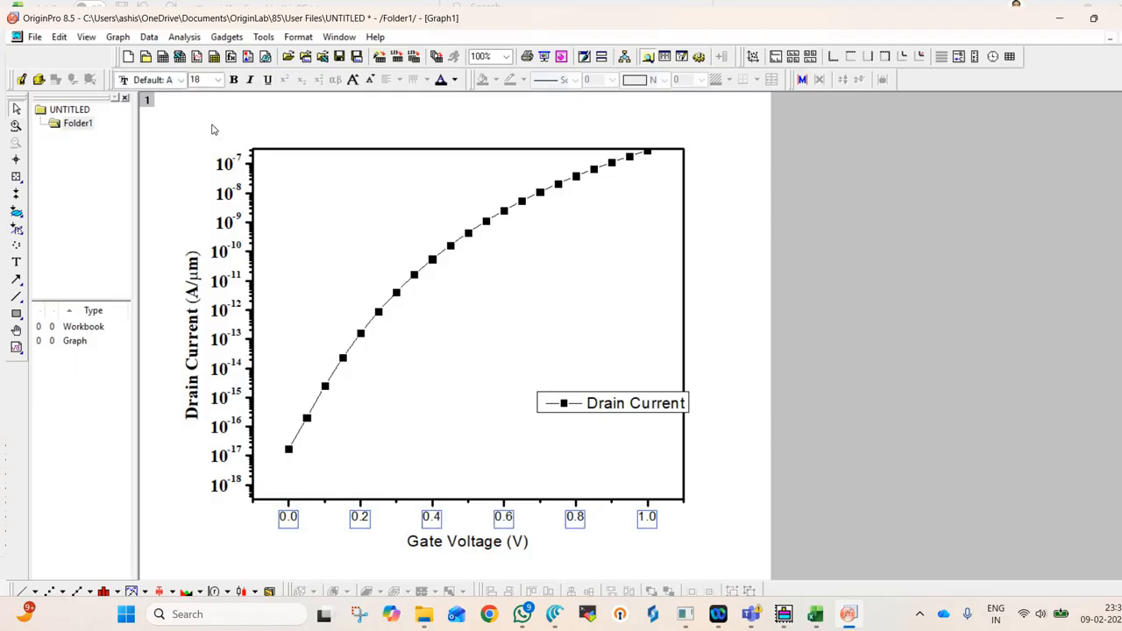
click(216, 82)
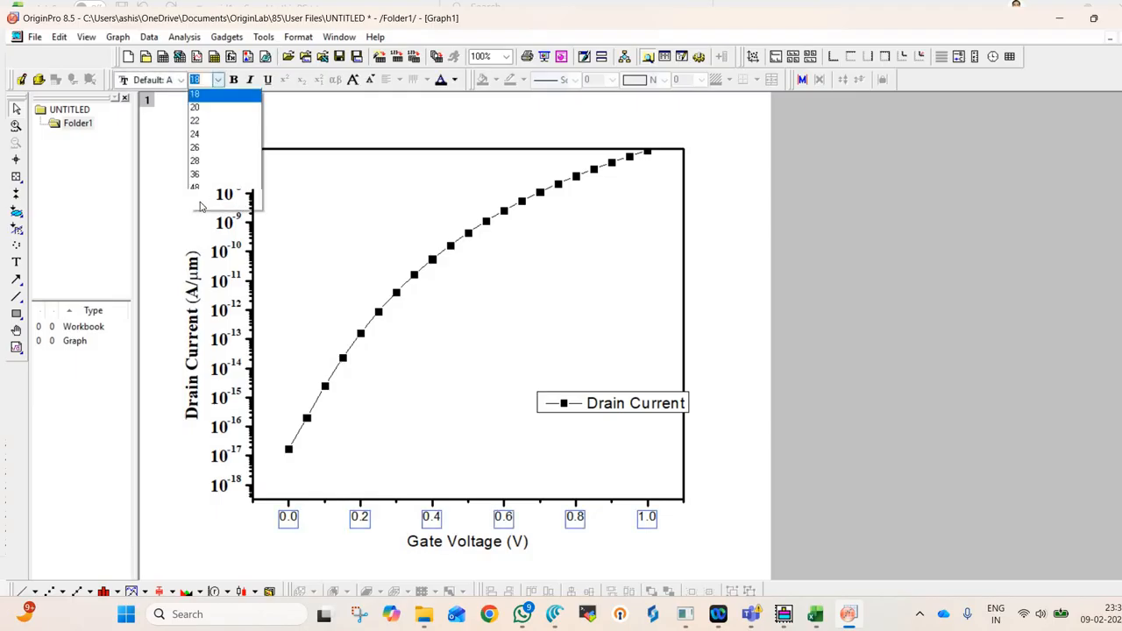
key(Return)
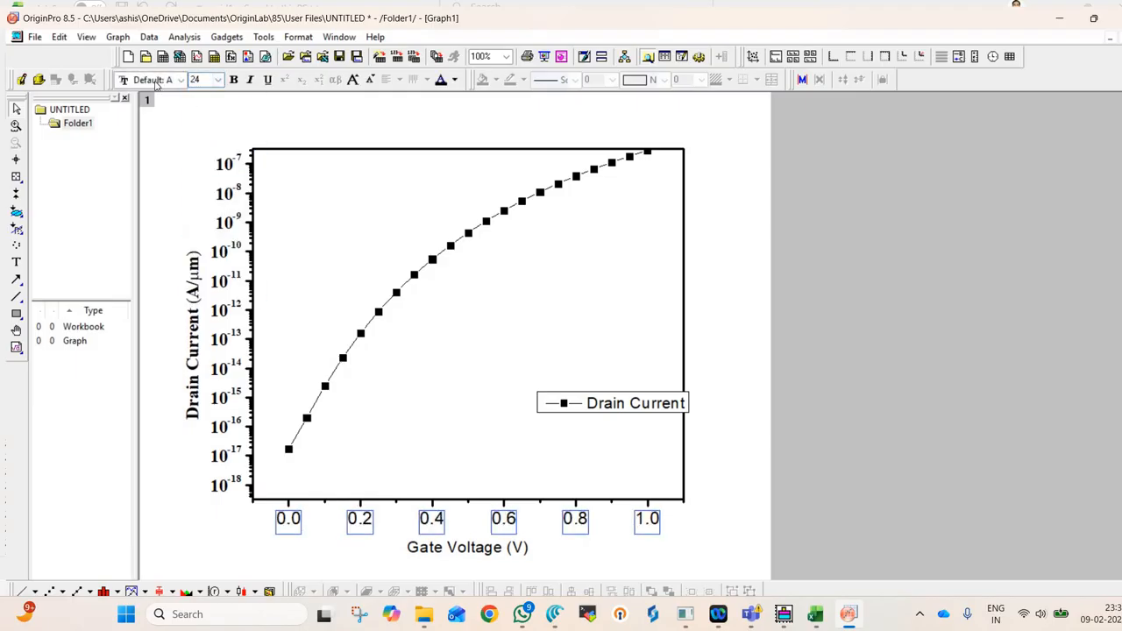
Change the font of the X-axis tick labels to Times New Roman and make them bold
click(156, 80)
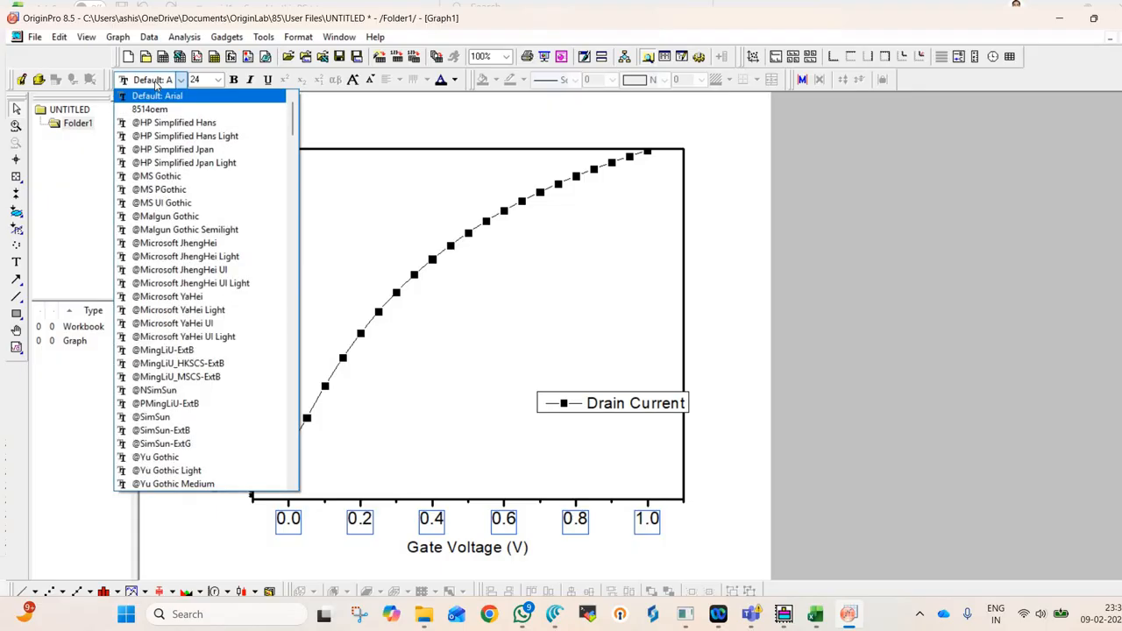
text(t)
key(Down)
key(Down)
key(Down)
key(Down)
key(Down)
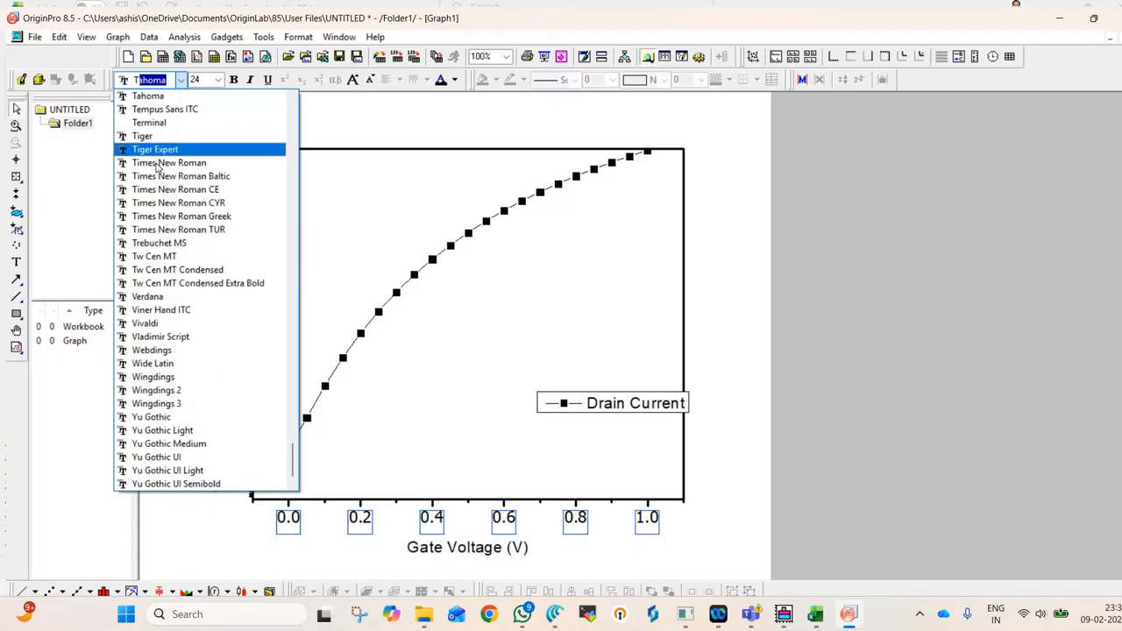
click(167, 79)
click(167, 80)
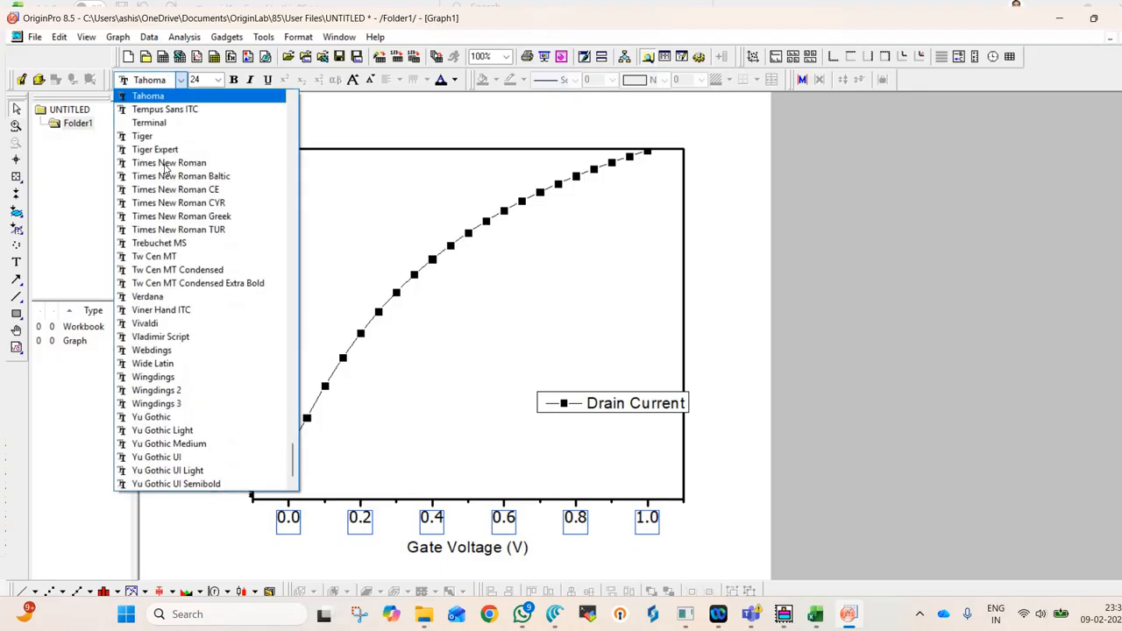
key(Return)
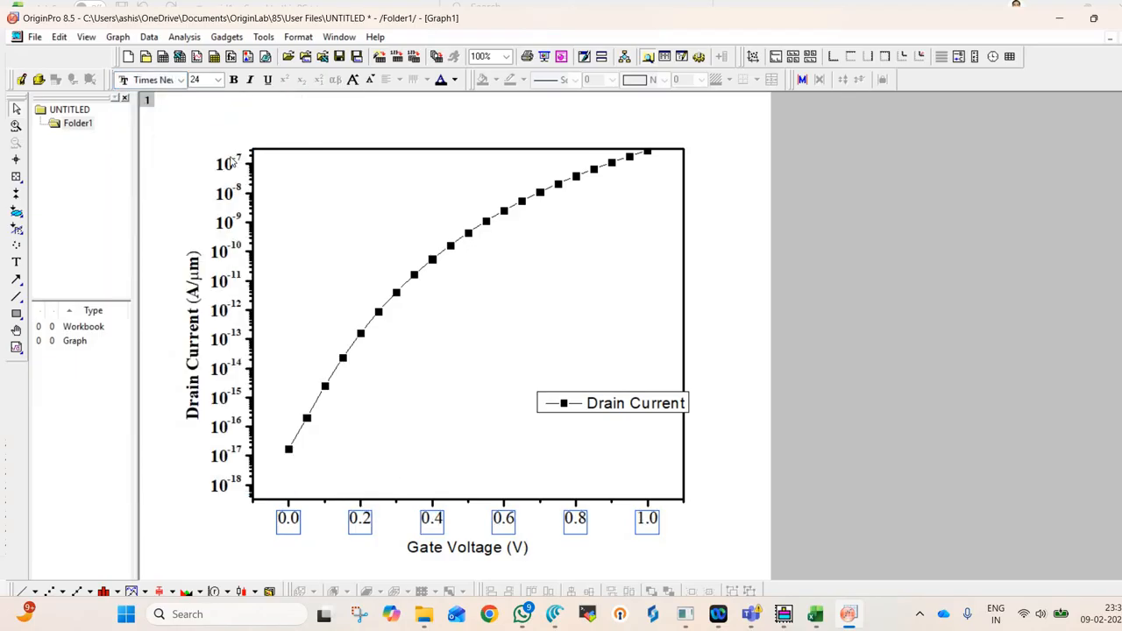
Format the X-axis title "Gate Voltage (V)" in Times New Roman, size 24, bold
double_click(419, 547)
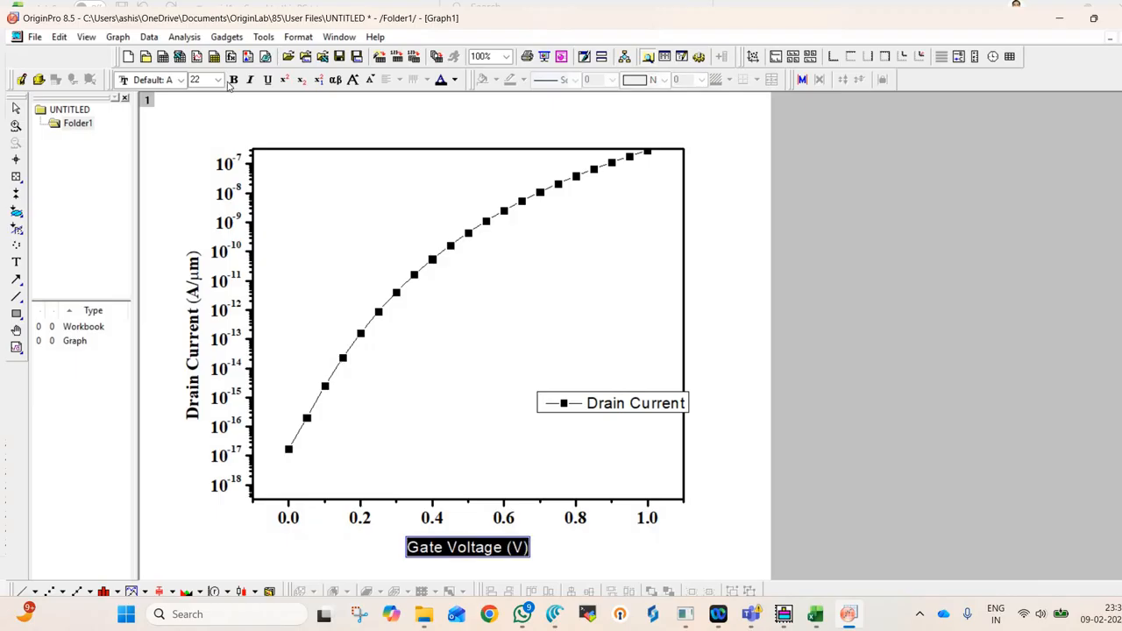
click(218, 80)
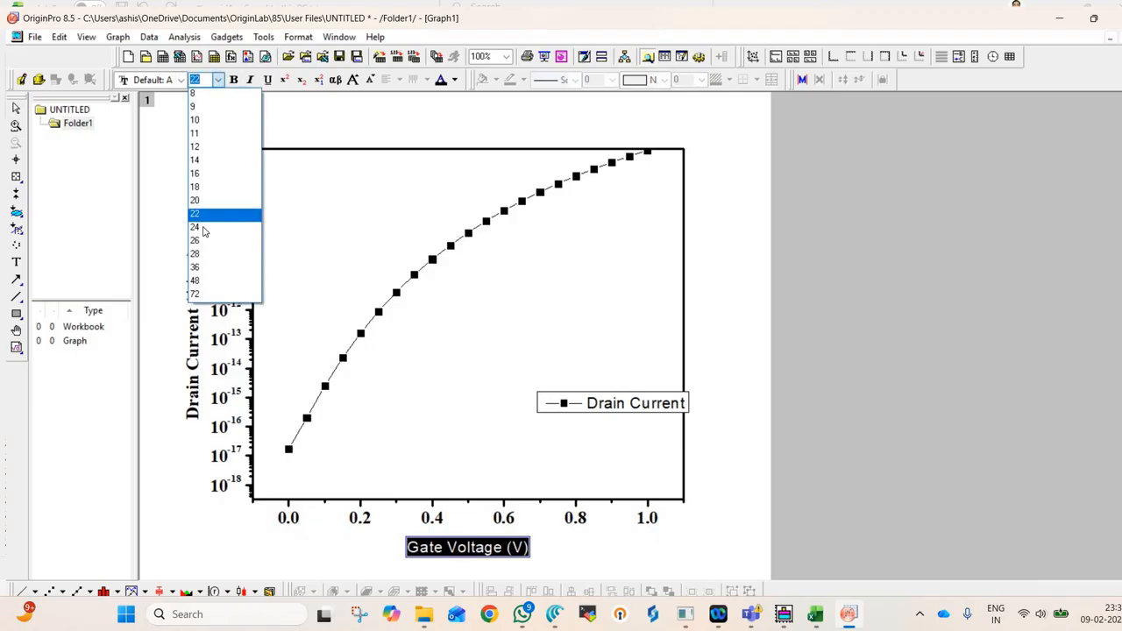
click(203, 228)
click(161, 80)
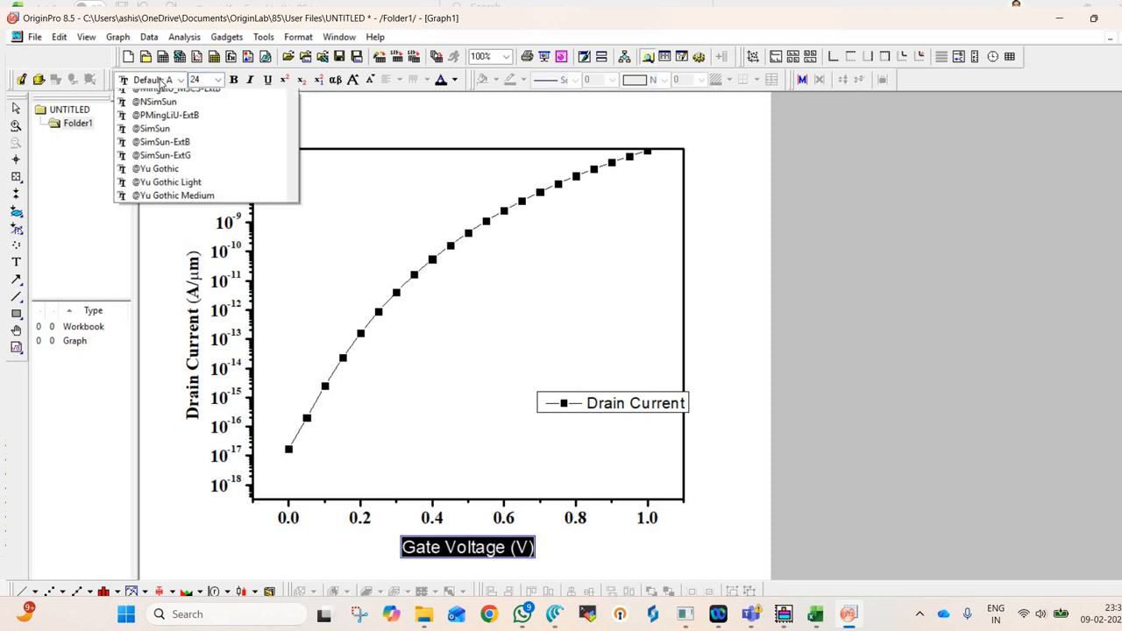
text(t)
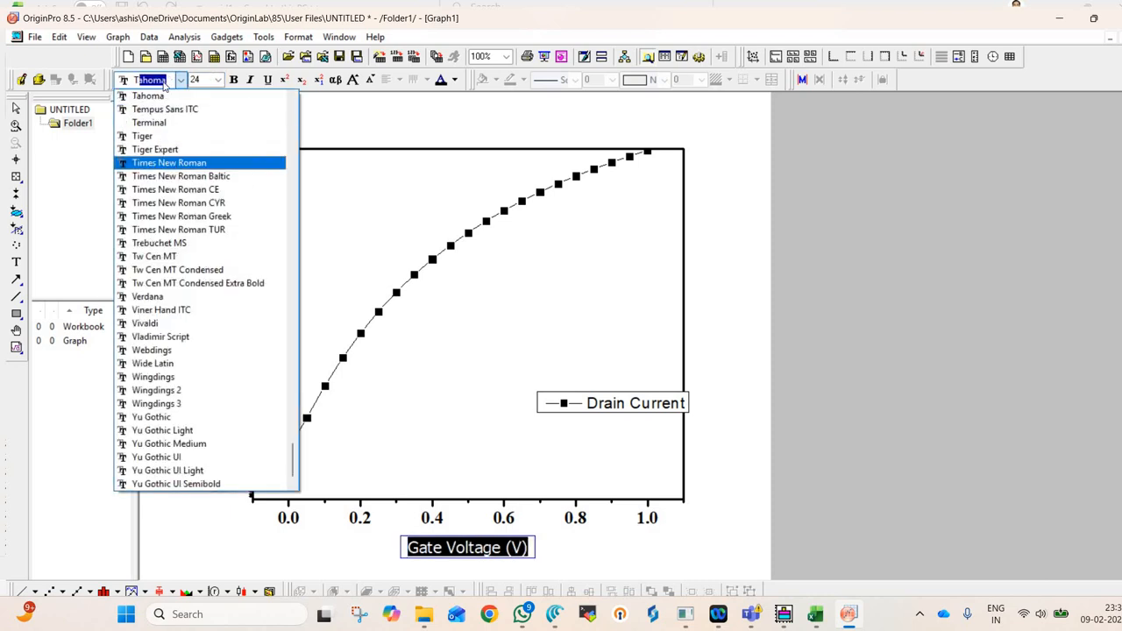
click(165, 83)
click(165, 82)
click(177, 164)
click(235, 80)
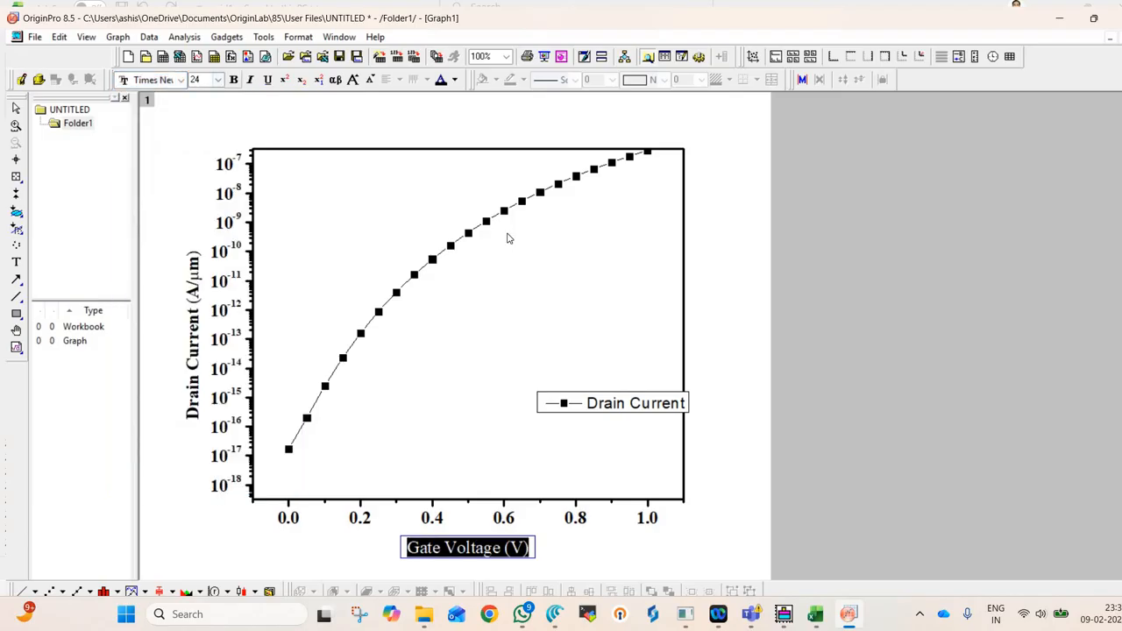
click(642, 373)
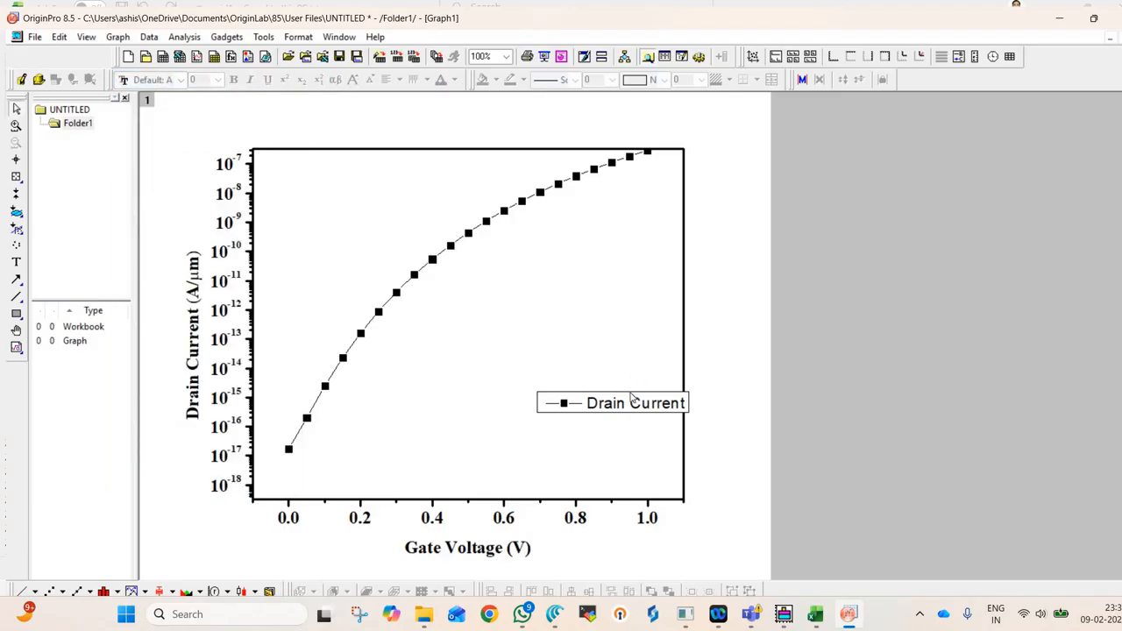
Move the "Drain Current" legend fully inside the plot frame, into the empty area below the curve
click(617, 403)
drag(499, 386, 498, 386)
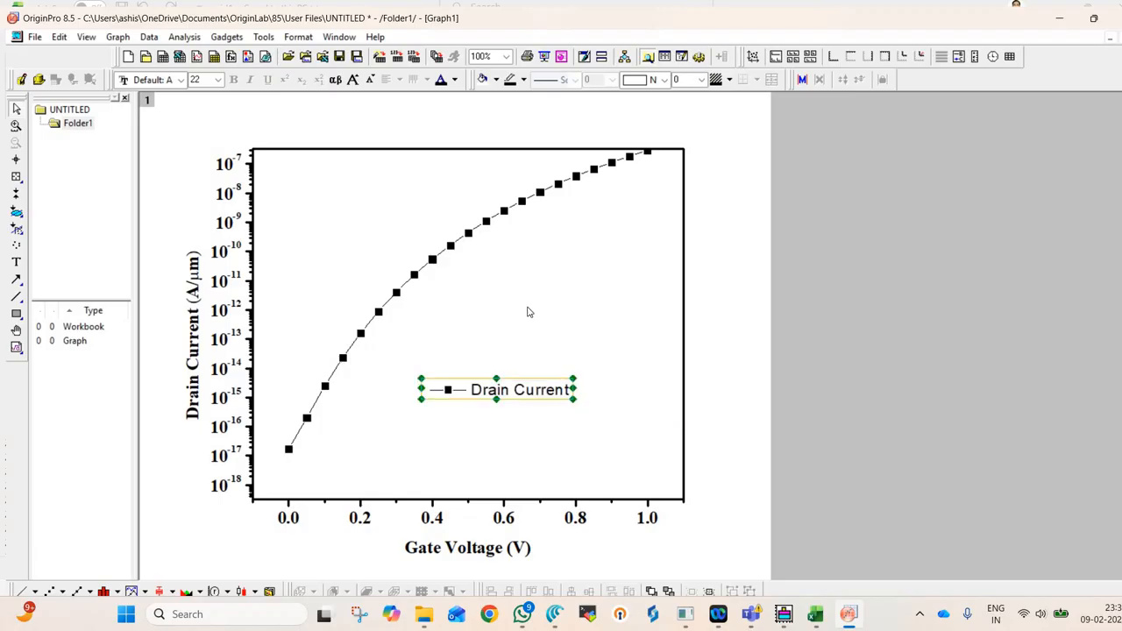
click(429, 335)
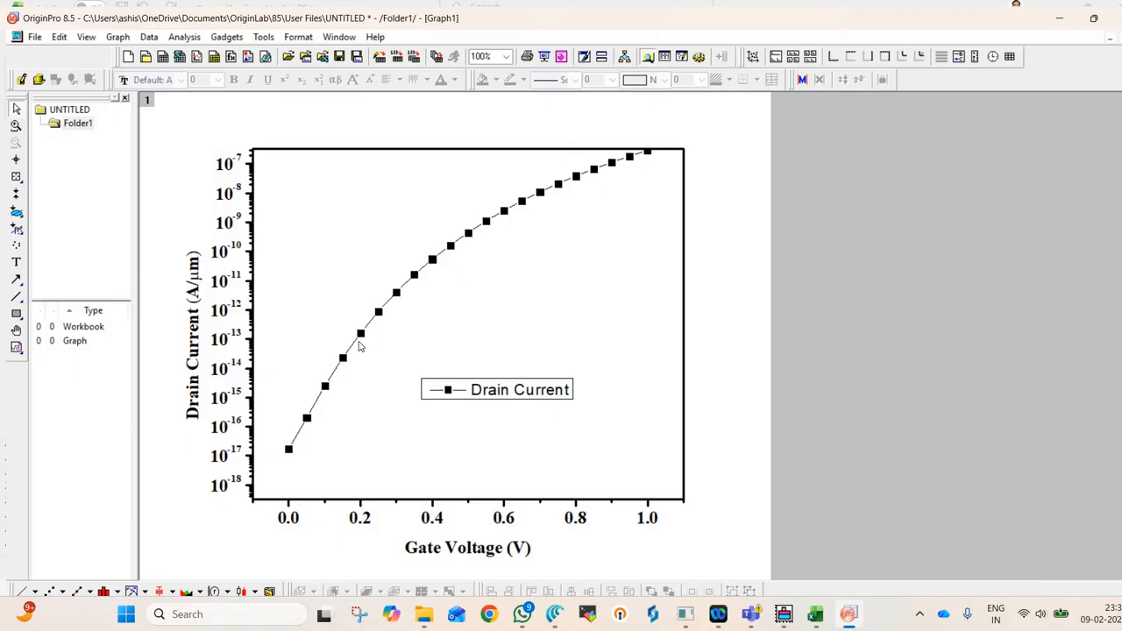
Set the drain current curve's line width to 3 and its symbol size to 12, and apply the plot settings
double_click(572, 228)
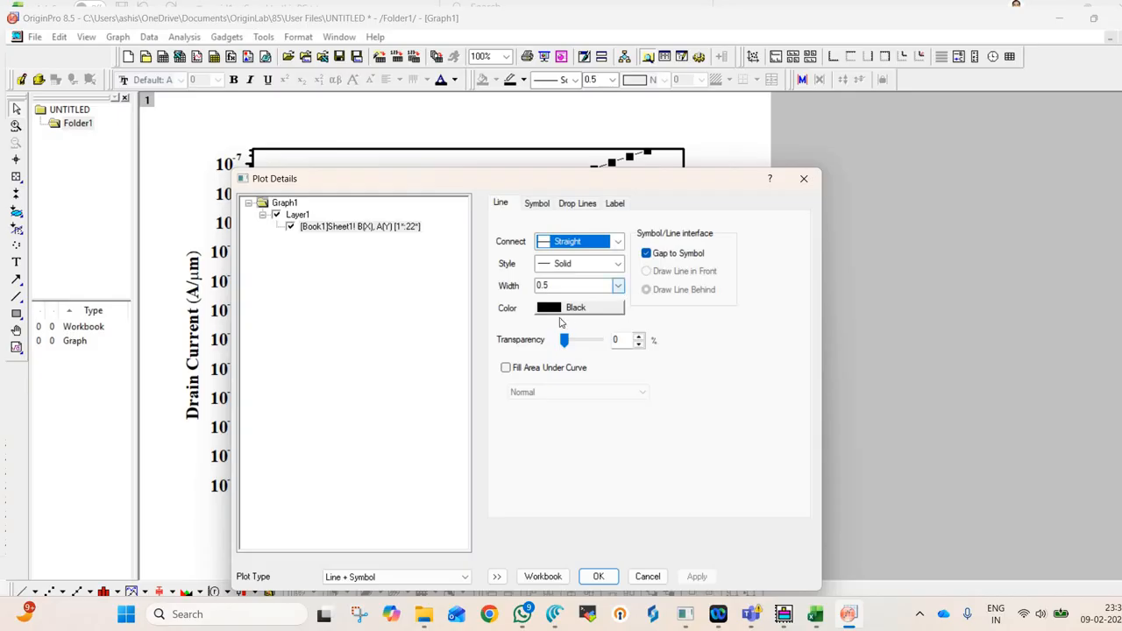
click(619, 289)
click(544, 350)
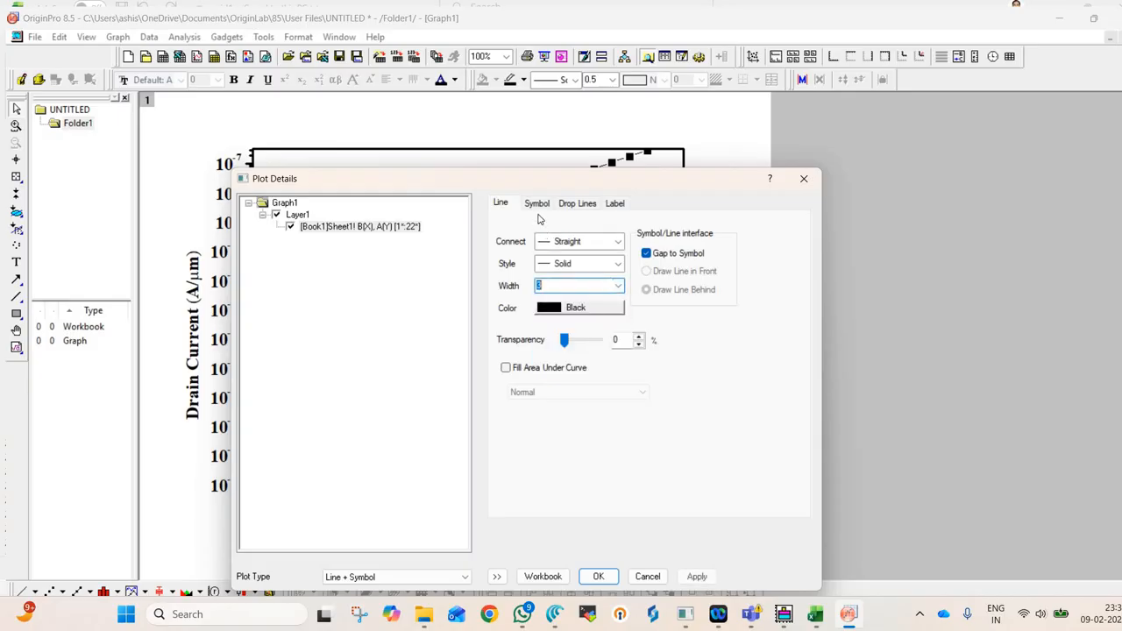
click(536, 204)
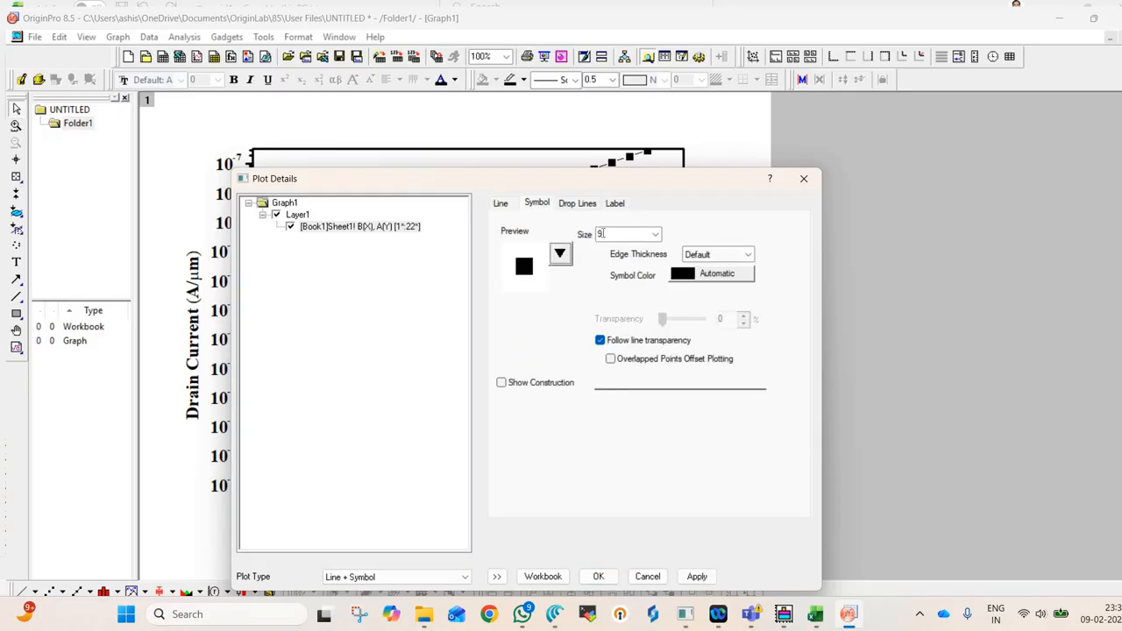
double_click(600, 234)
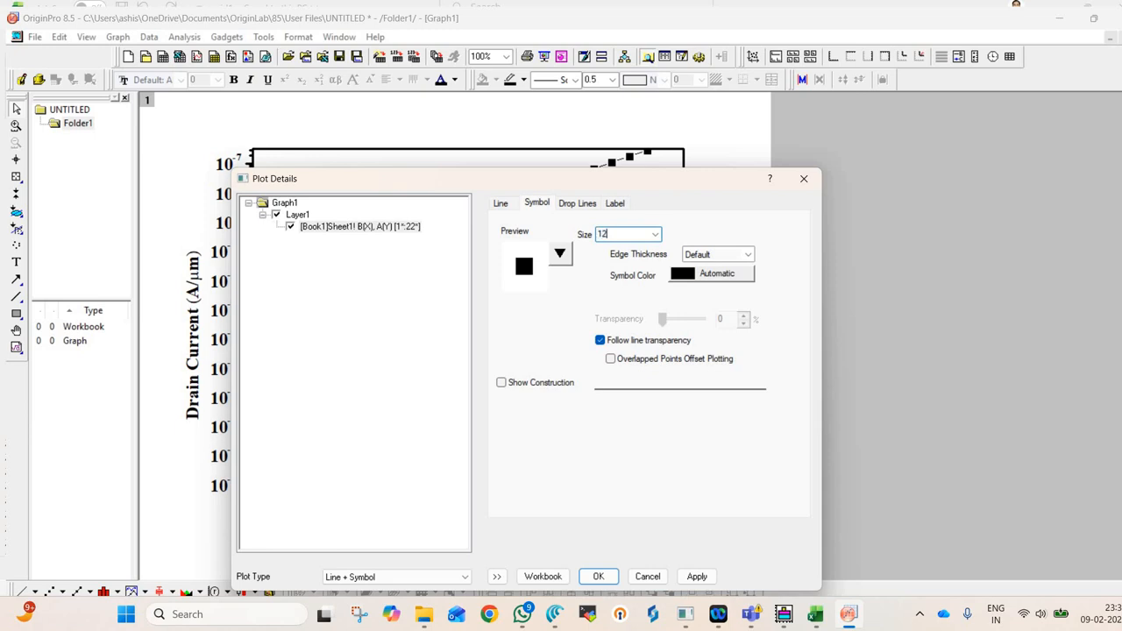
click(596, 578)
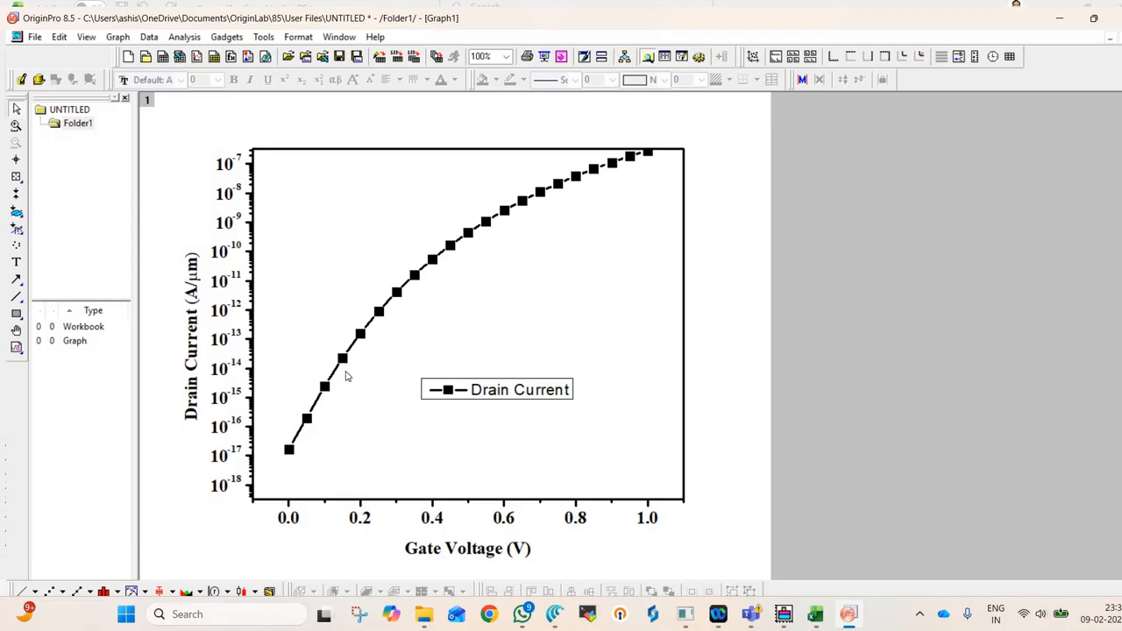
Turn off Gap to Symbol for the drain current curve, keeping Draw Line Behind, and apply the plot settings
double_click(402, 291)
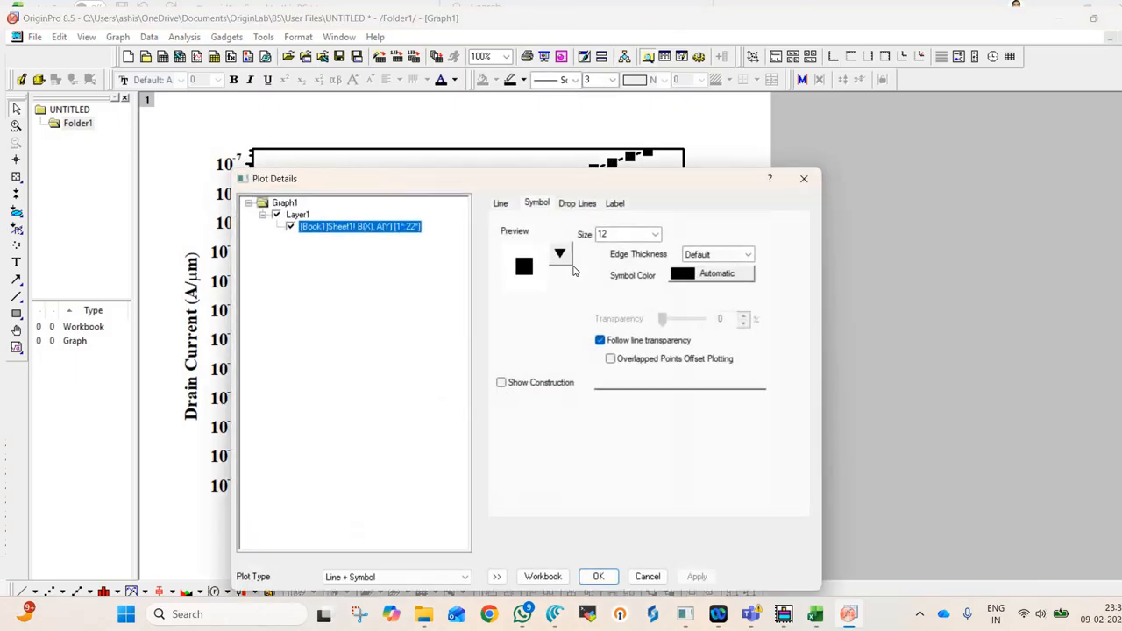
click(587, 203)
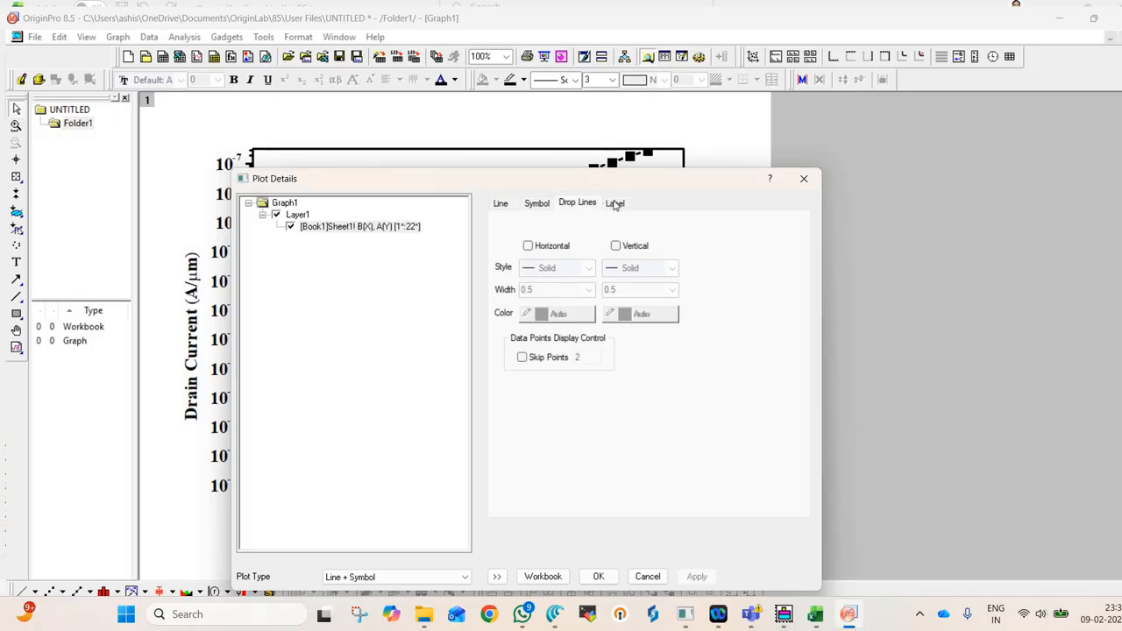
click(615, 204)
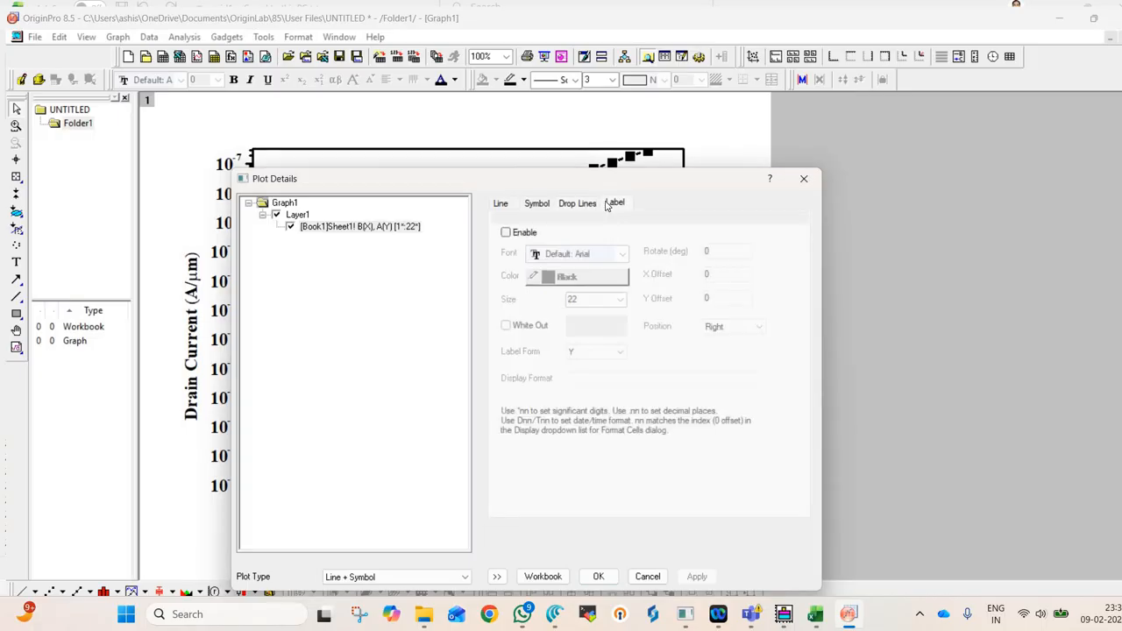
click(543, 206)
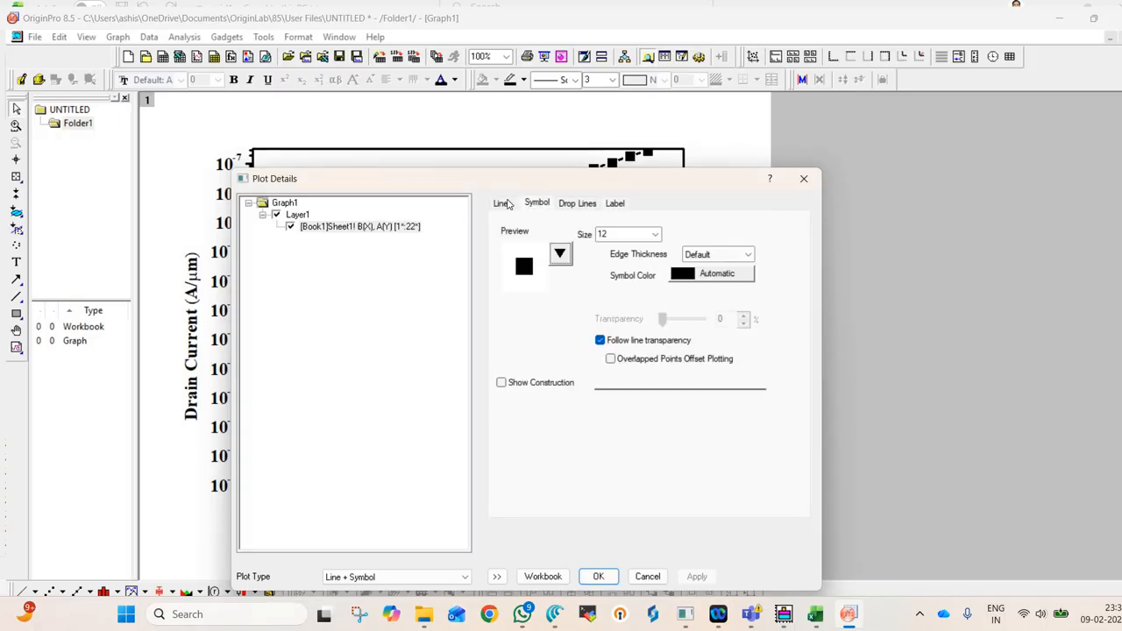
click(507, 204)
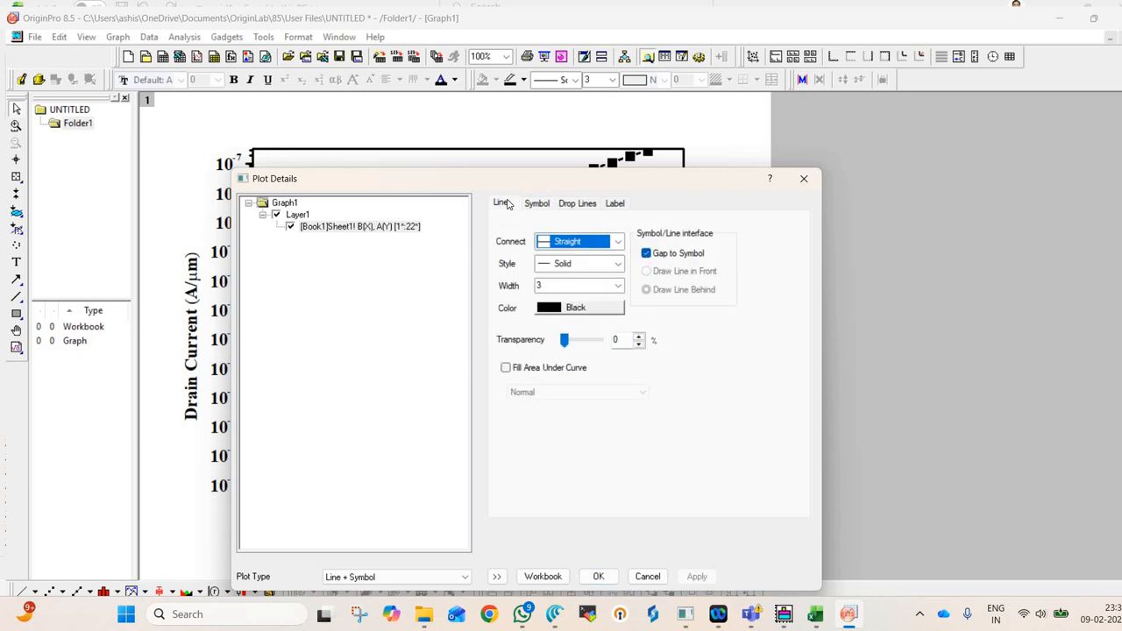
click(647, 253)
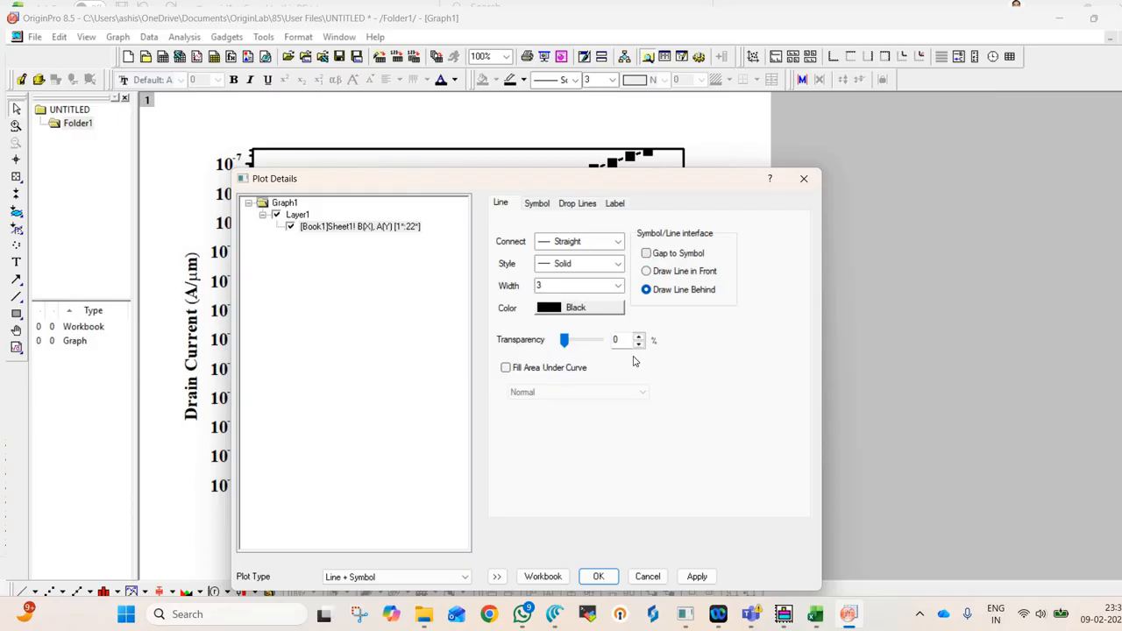
click(599, 576)
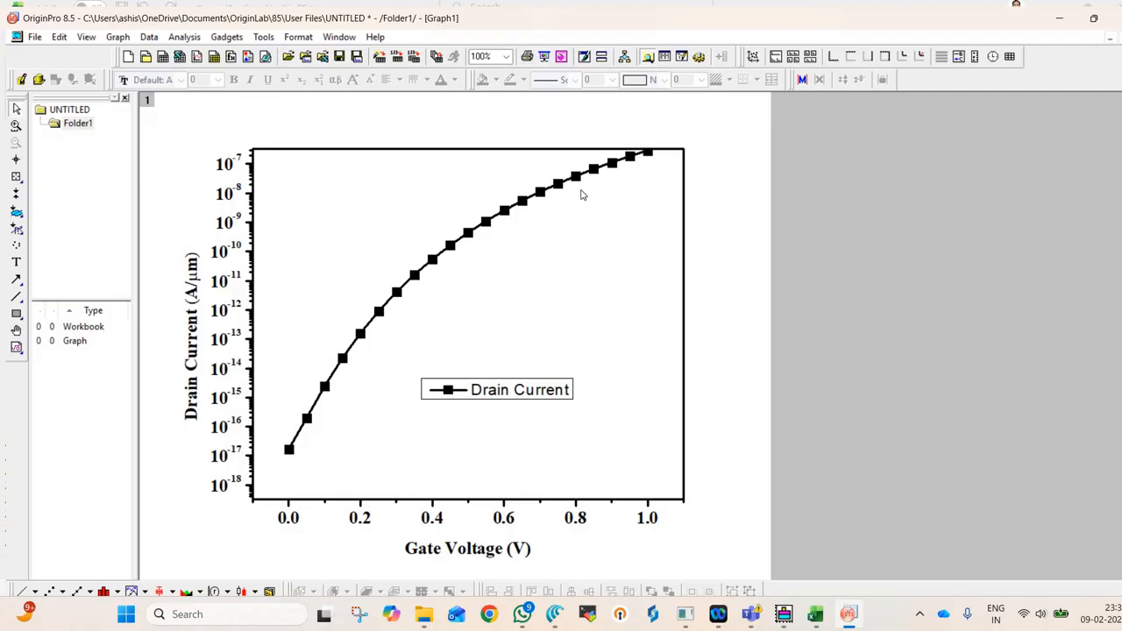
Change the drain current curve's line colour to Green with the symbol colour on Automatic, and apply the plot settings
double_click(489, 226)
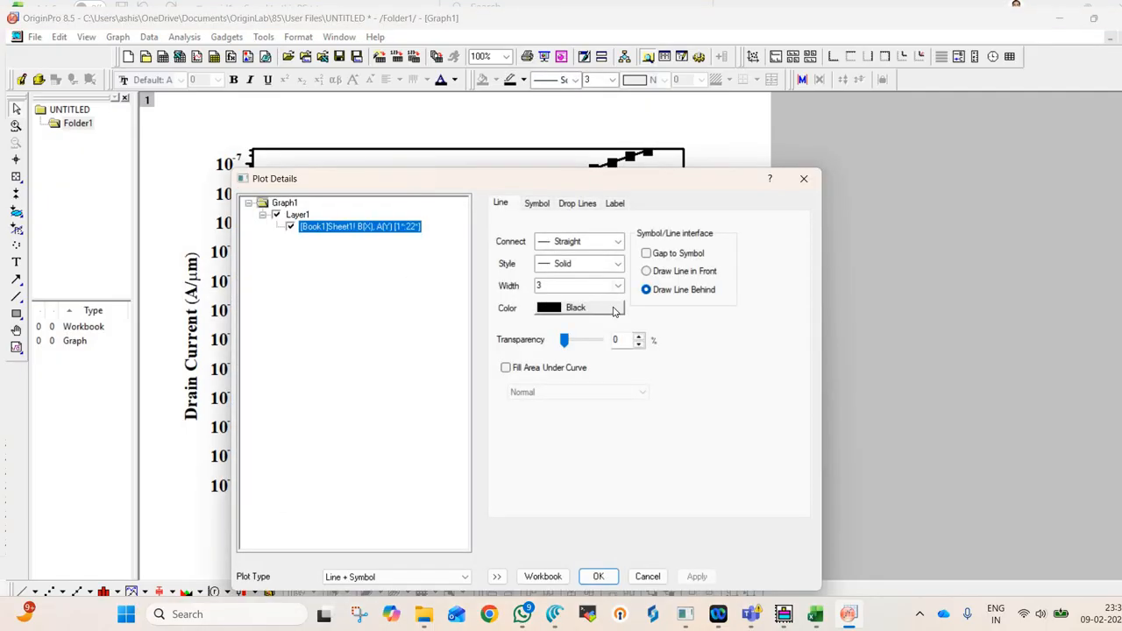
click(616, 308)
mouse_move(618, 322)
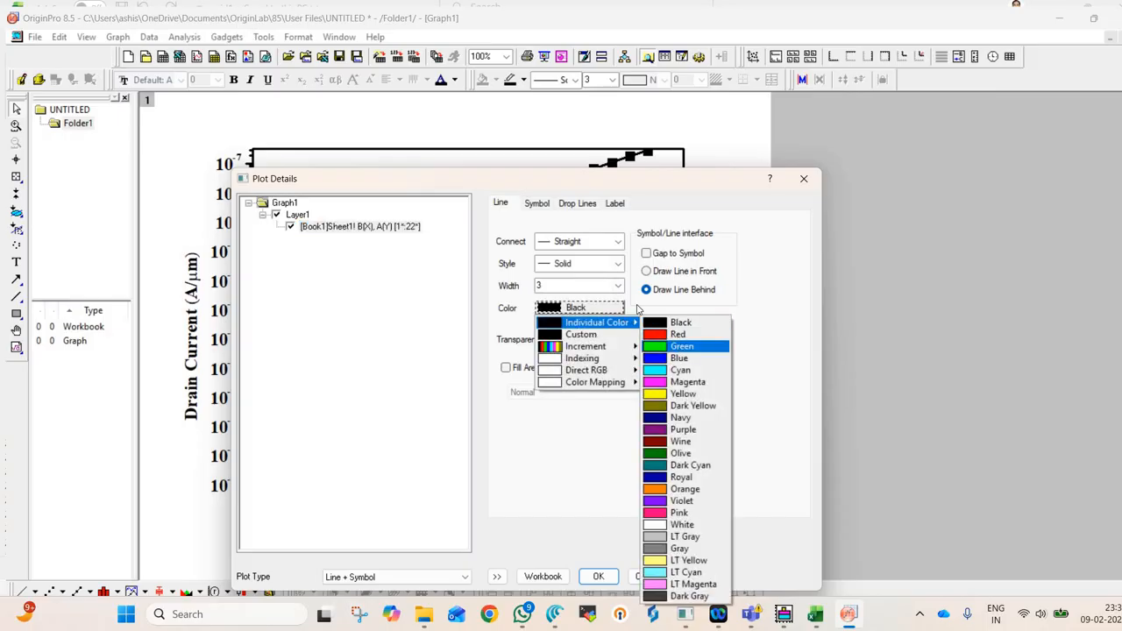
click(682, 346)
click(538, 208)
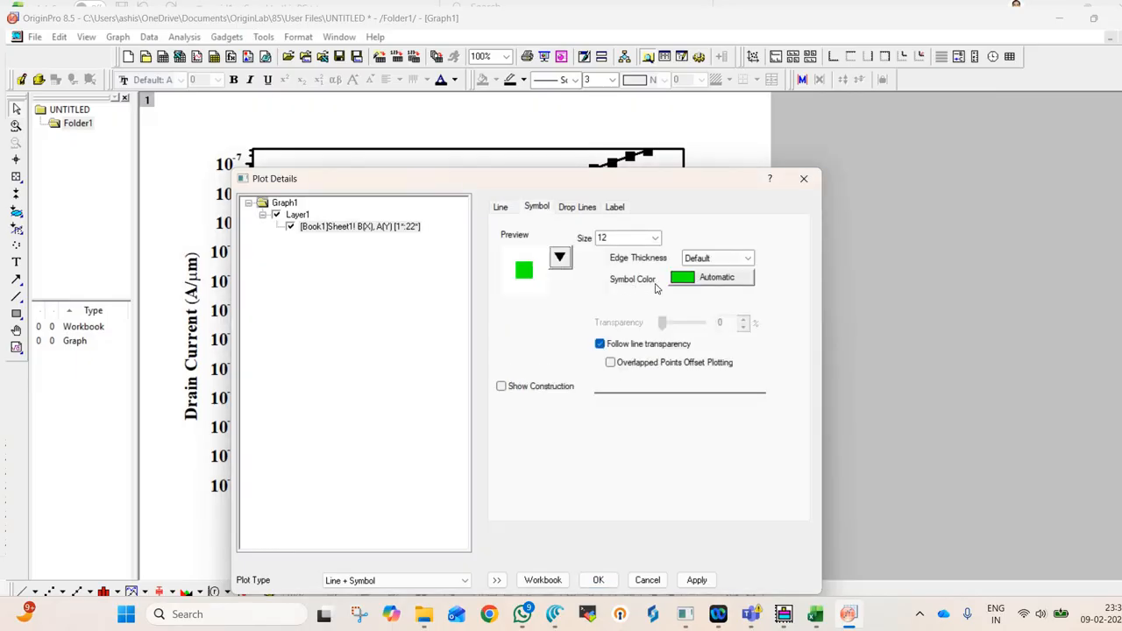
click(502, 209)
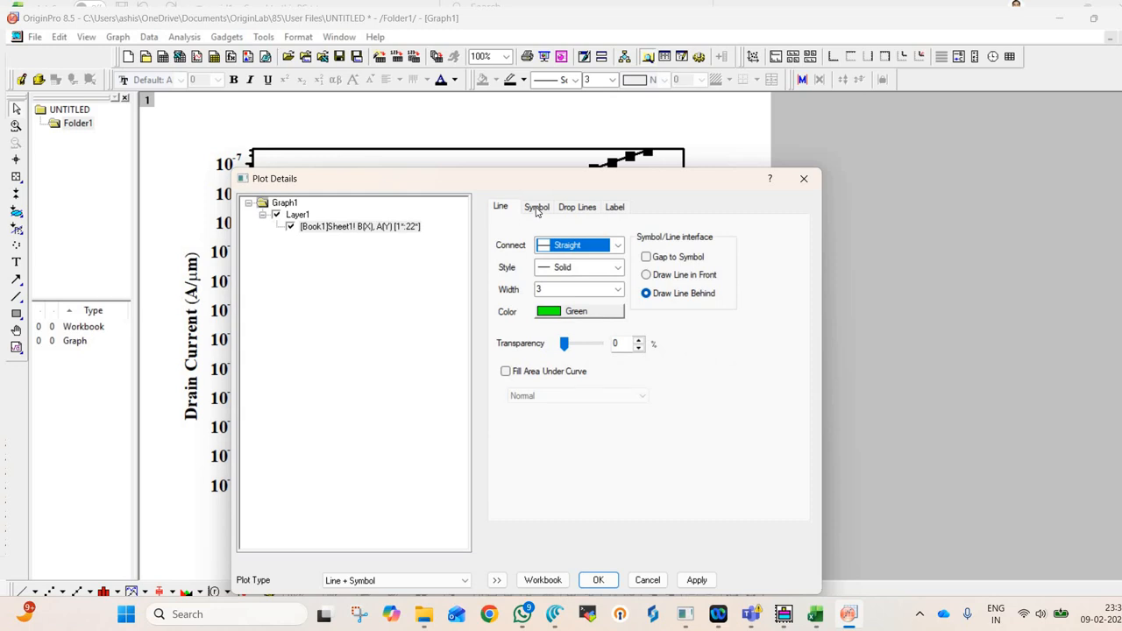
click(527, 210)
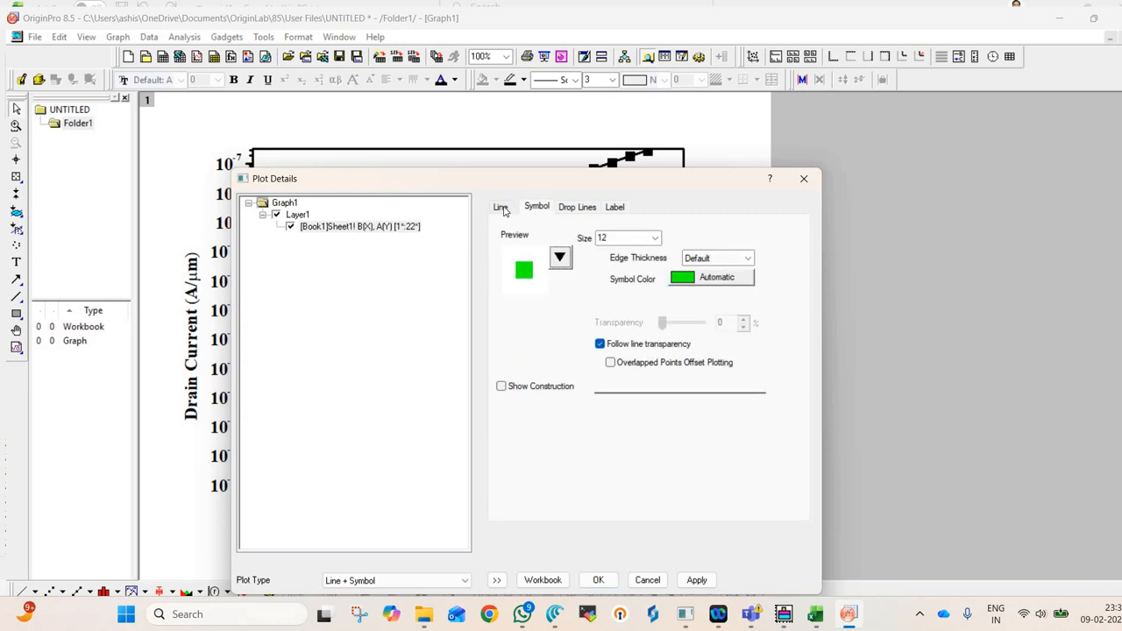
click(504, 211)
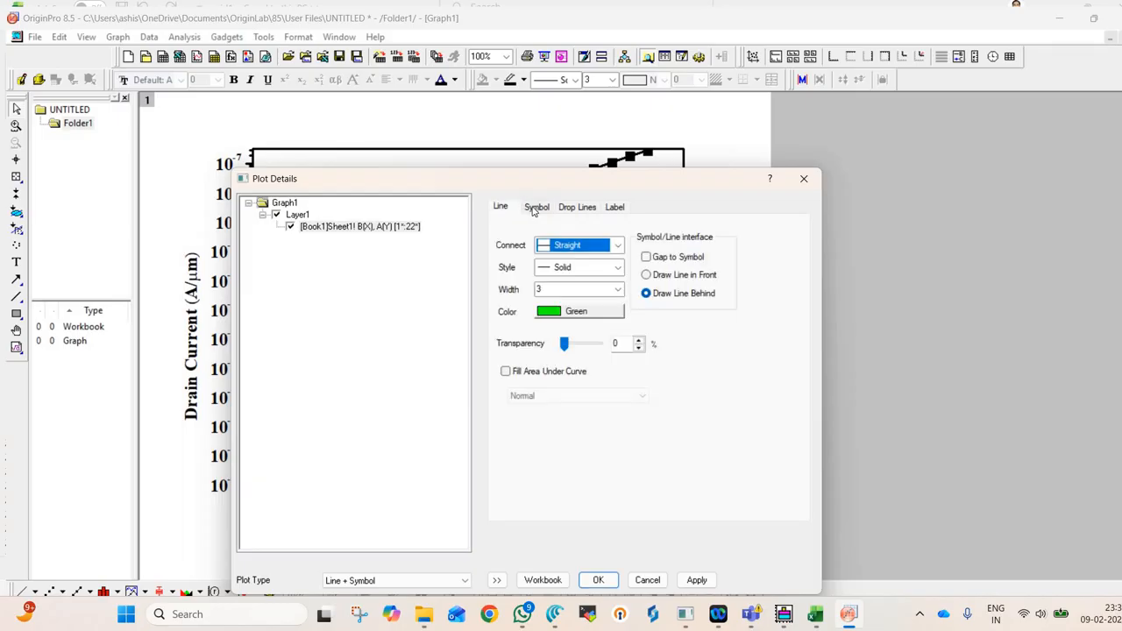
click(535, 209)
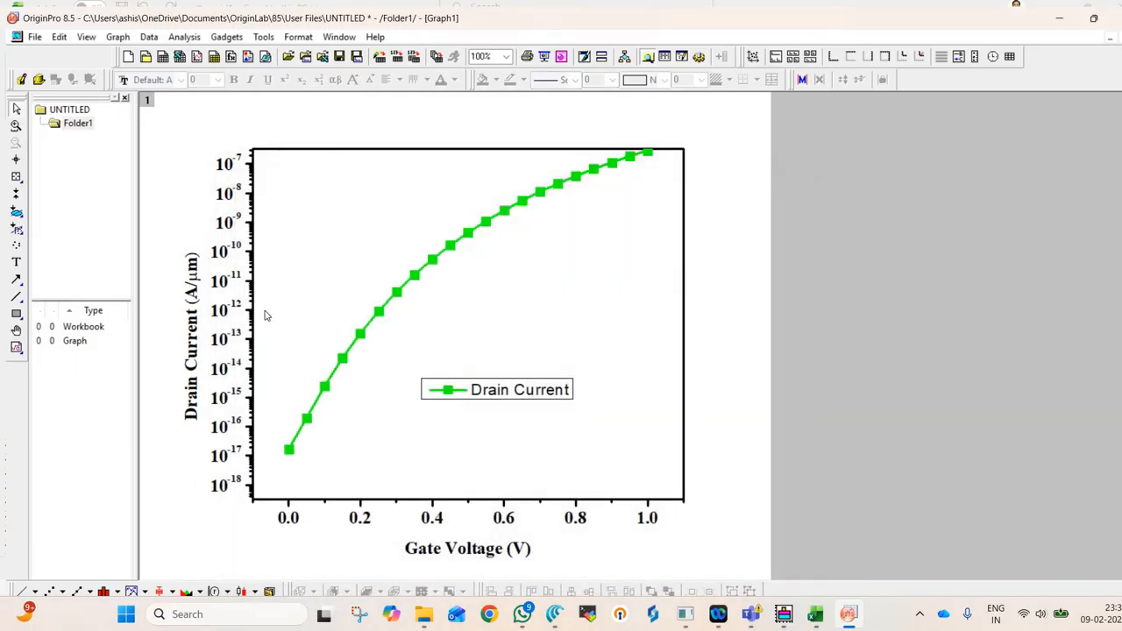
Shift the X-axis title "Gate Voltage (V)" slightly to the left beneath the axis
click(443, 556)
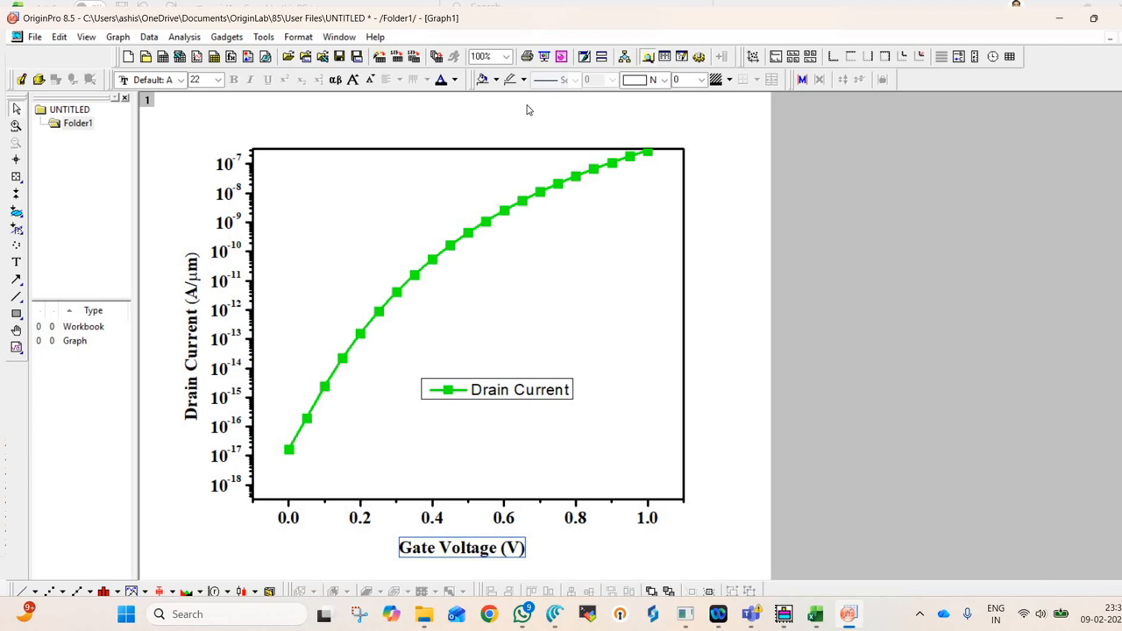
Open the export settings for the drain current graph and set the image type to Tag Image File (*.tif)
click(714, 457)
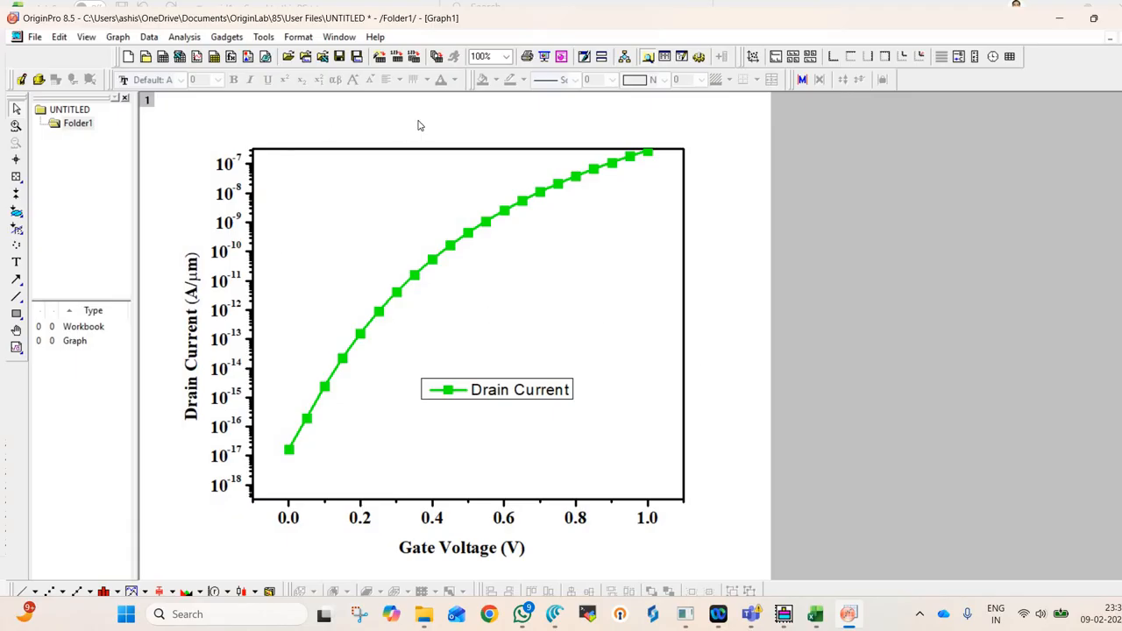
click(35, 38)
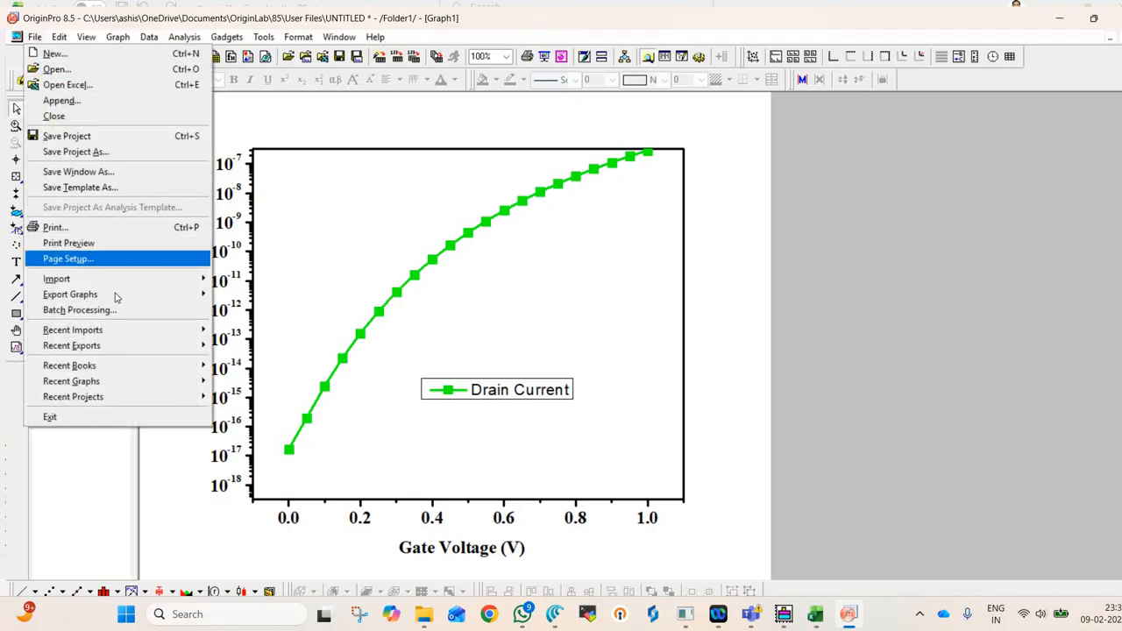
mouse_move(153, 299)
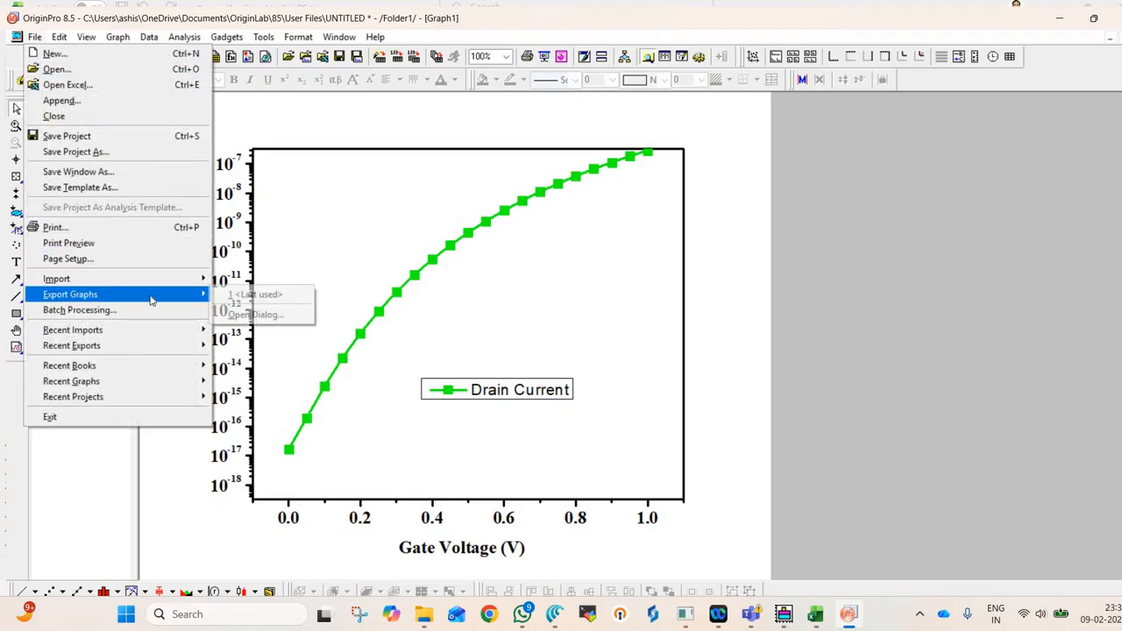
click(251, 315)
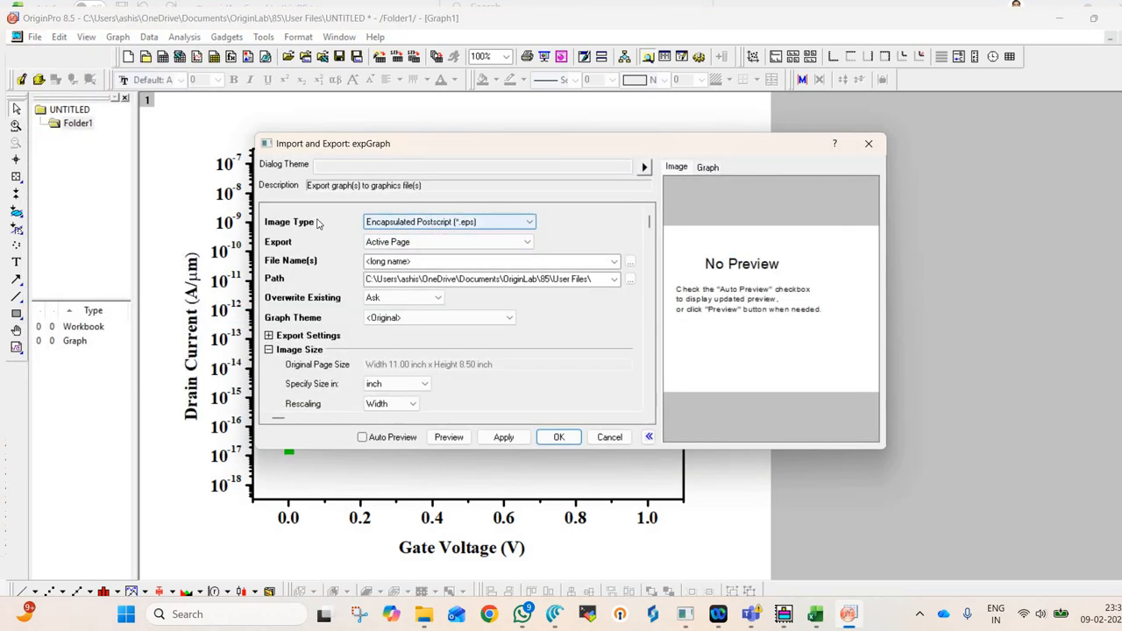
click(403, 224)
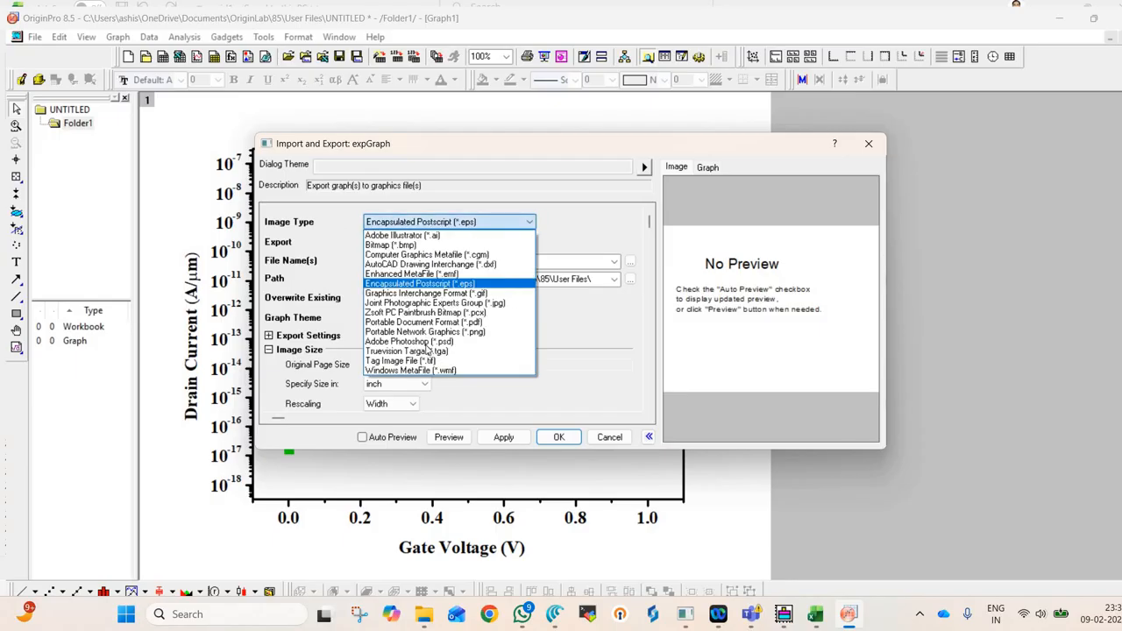
click(426, 362)
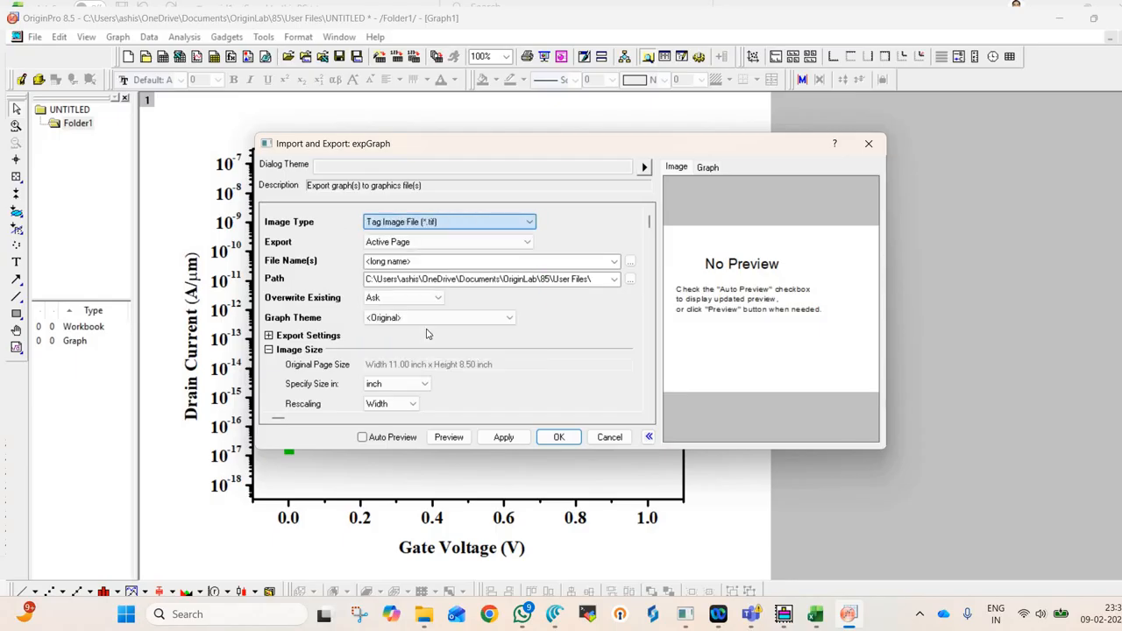
click(442, 224)
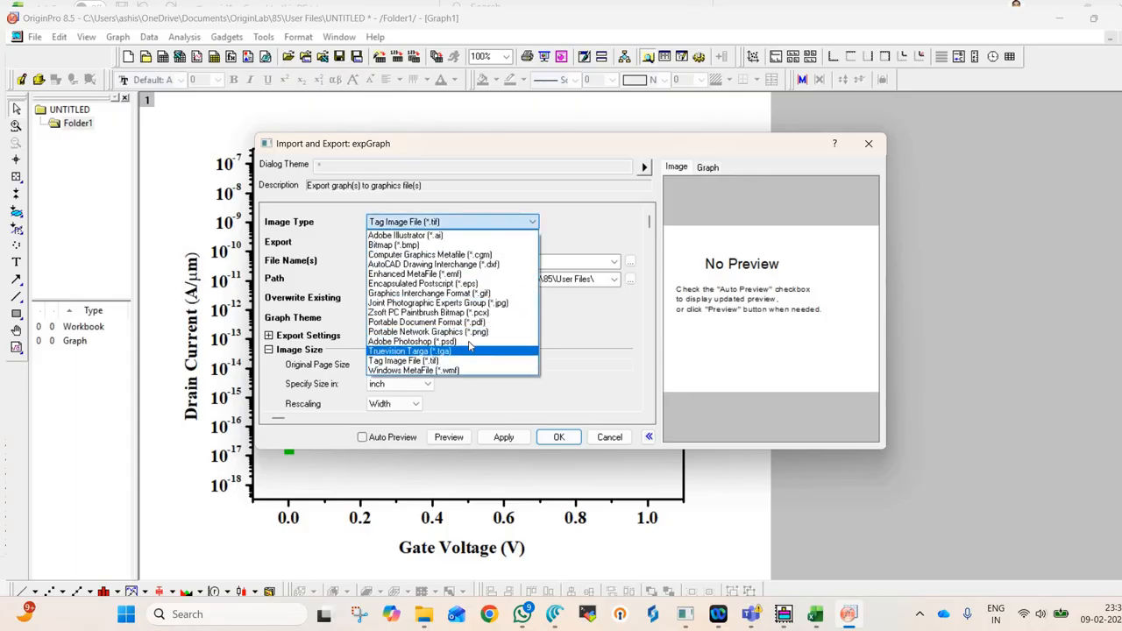
click(412, 361)
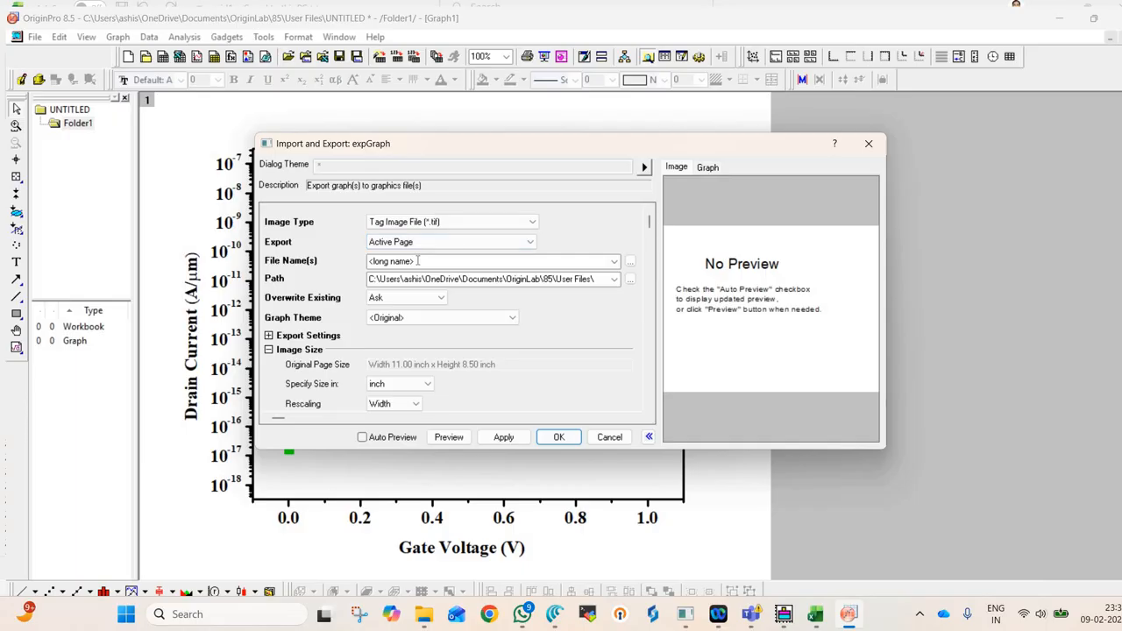
Name the exported image "drain current" and set its destination folder to Desktop
click(417, 261)
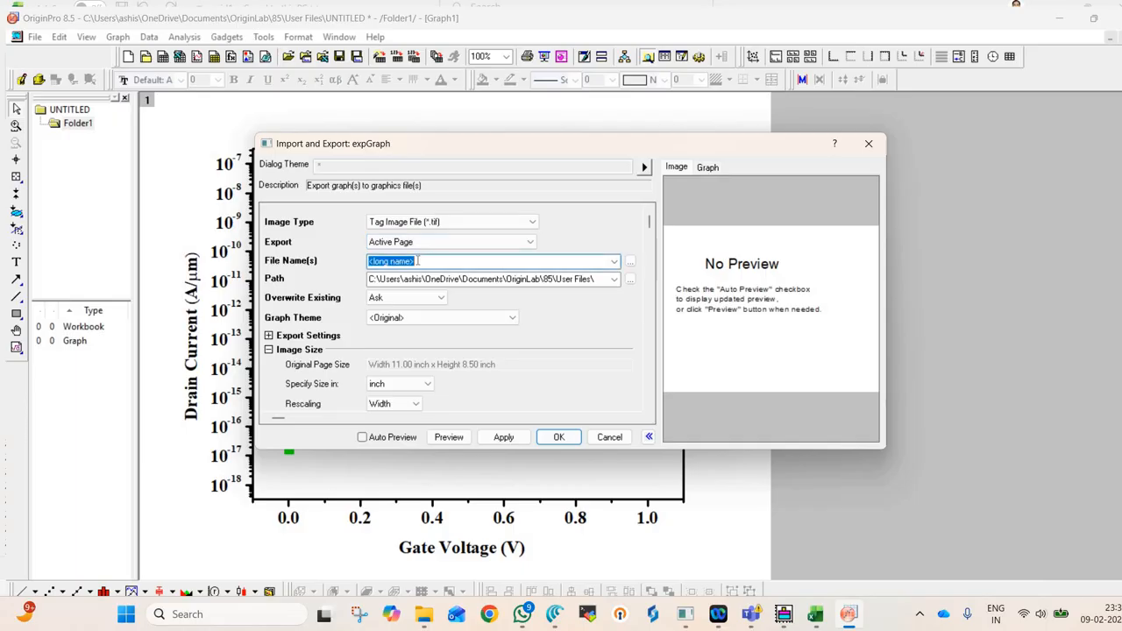
text(di)
text(ain current)
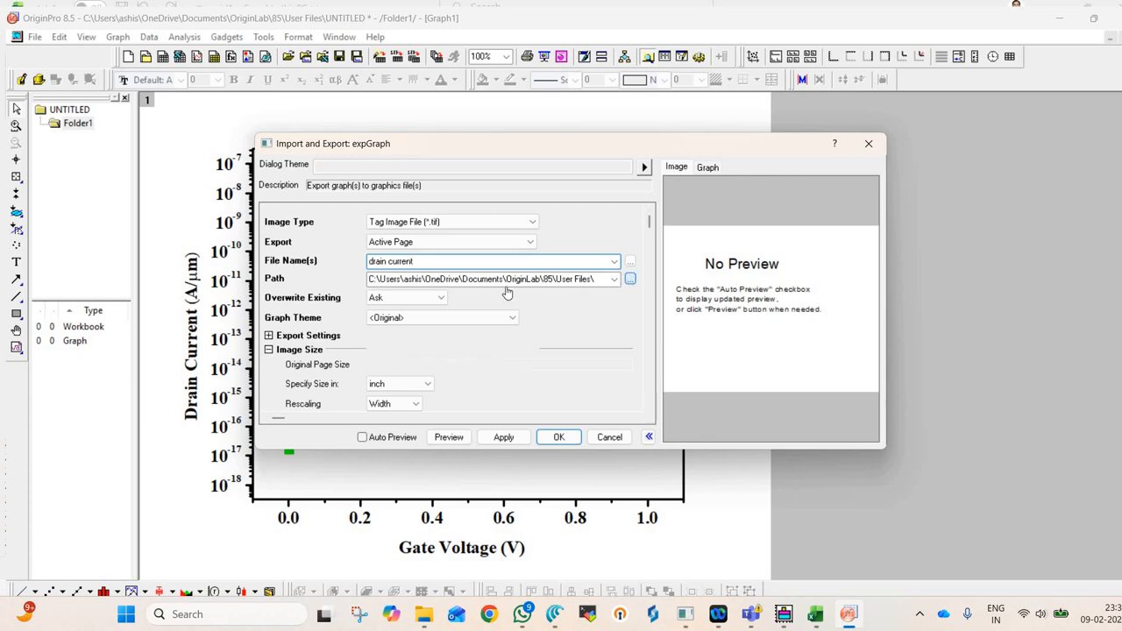
click(629, 279)
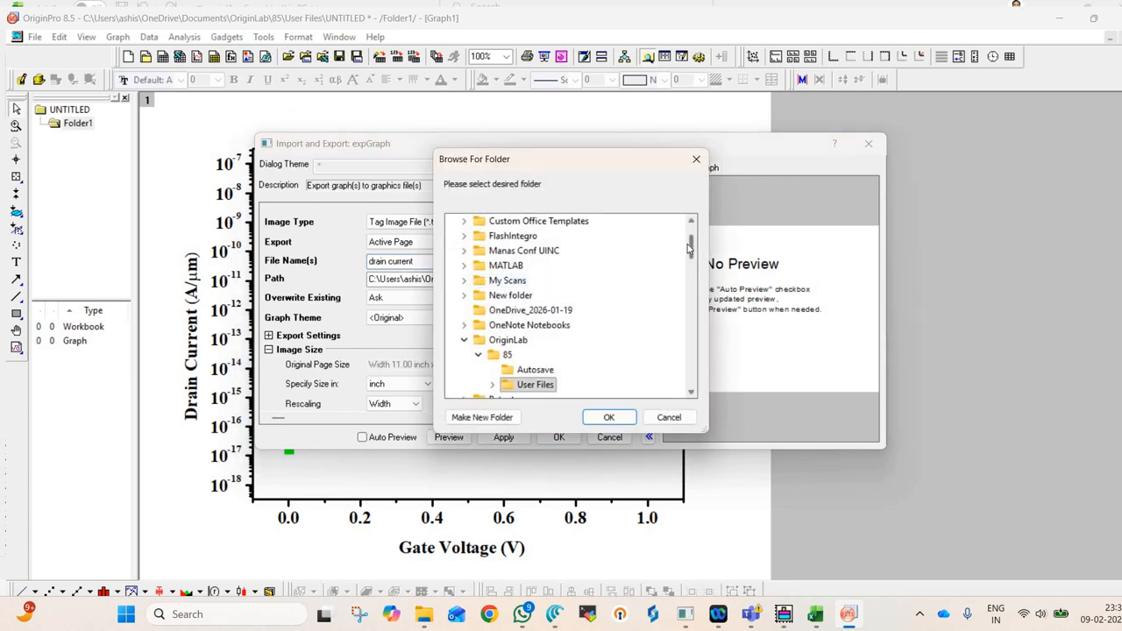
scroll(692, 218, up, 2)
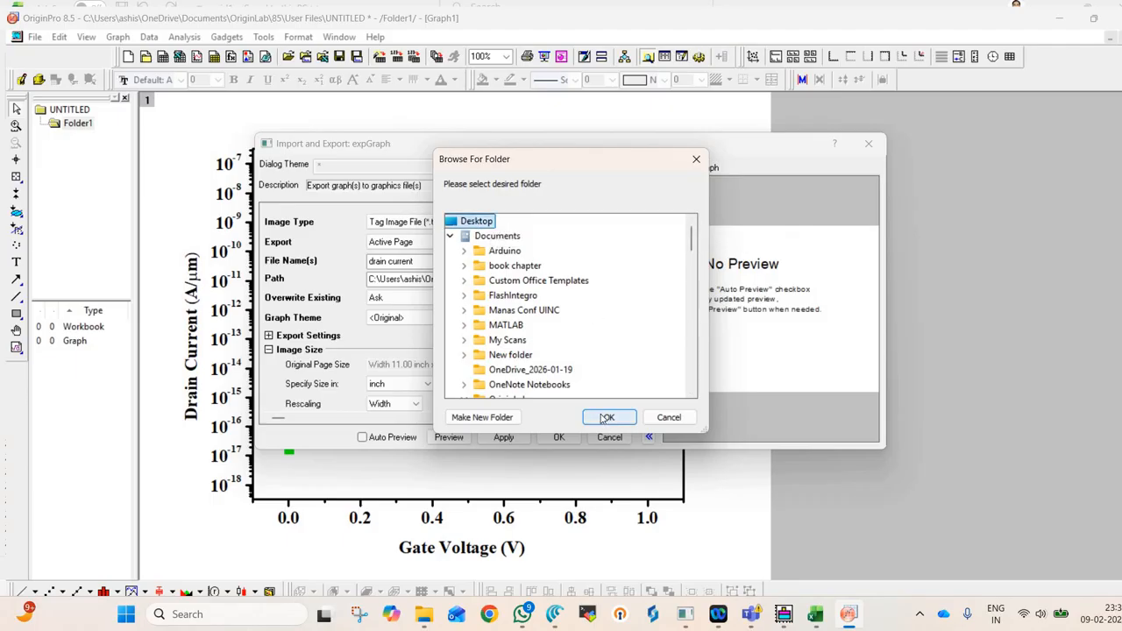
click(605, 419)
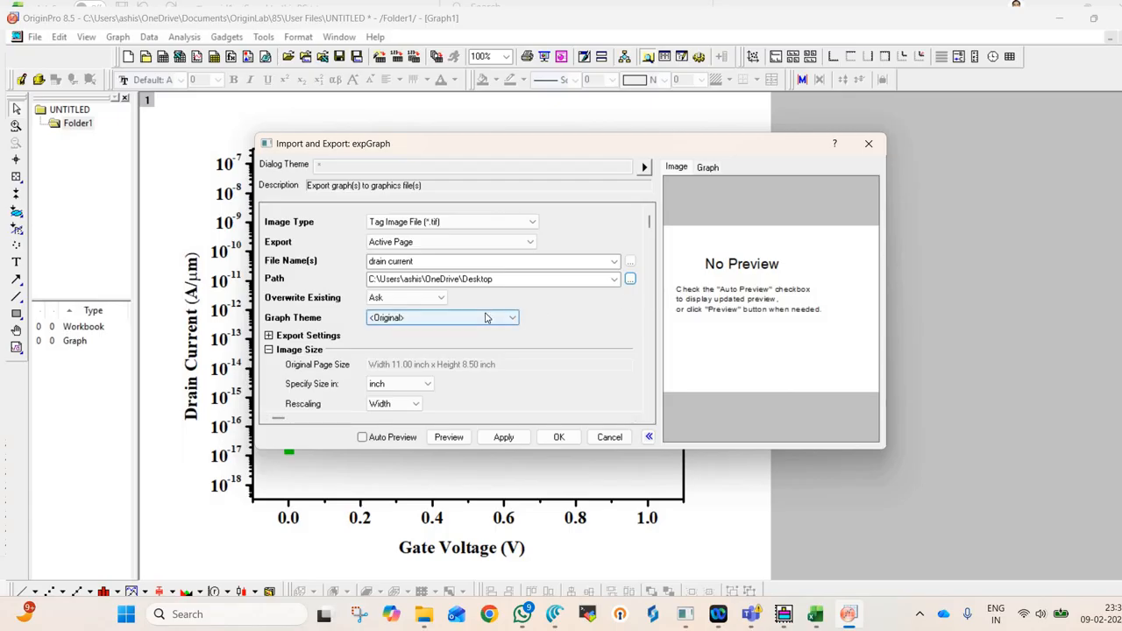
Set the TIF resolution to 300 DPI, export the graph, and dismiss the Script Window
click(270, 336)
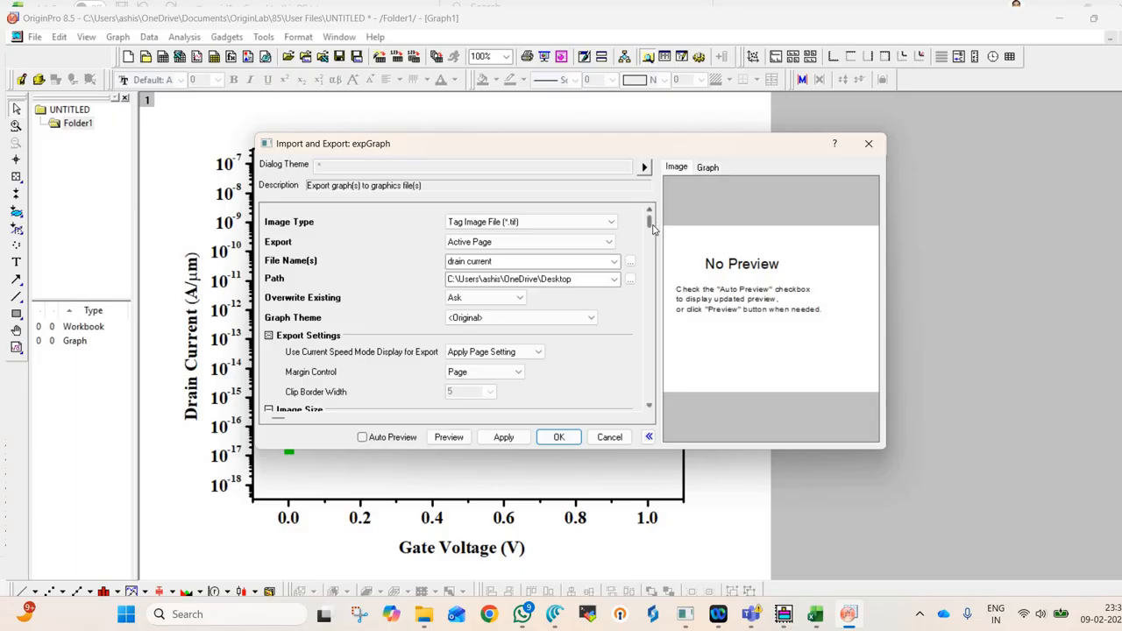
drag(648, 229, 638, 379)
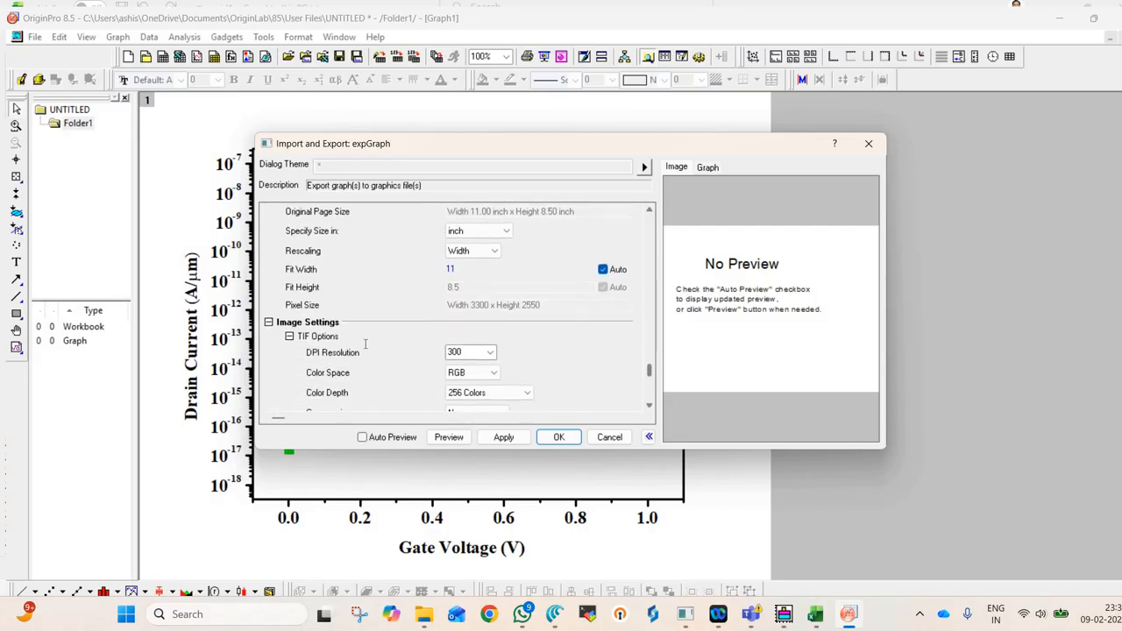
click(491, 353)
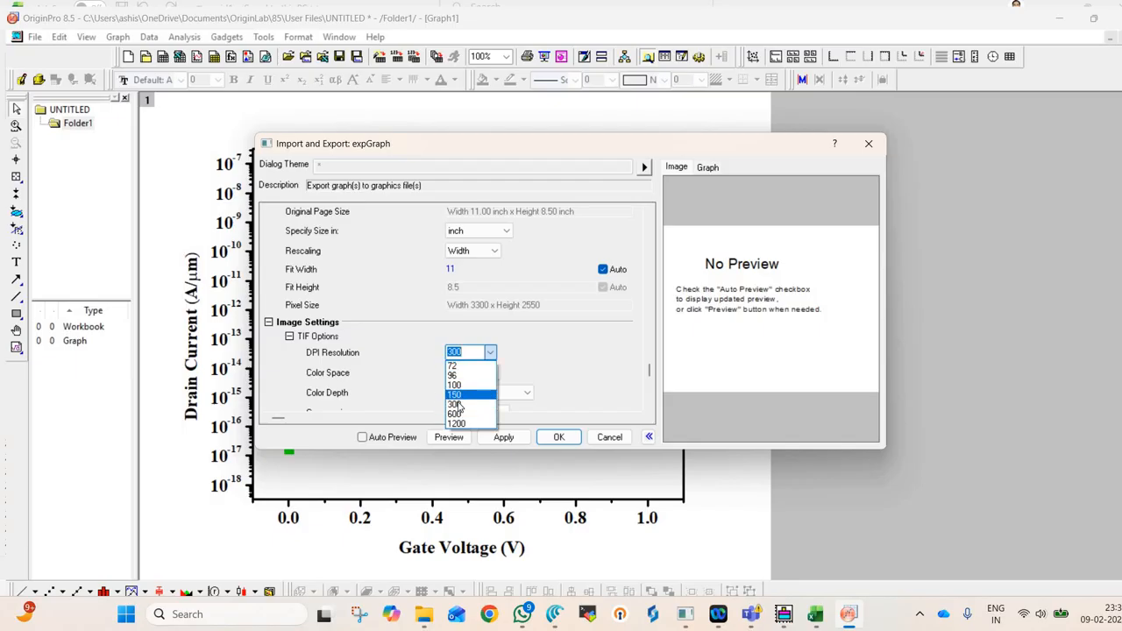
click(457, 405)
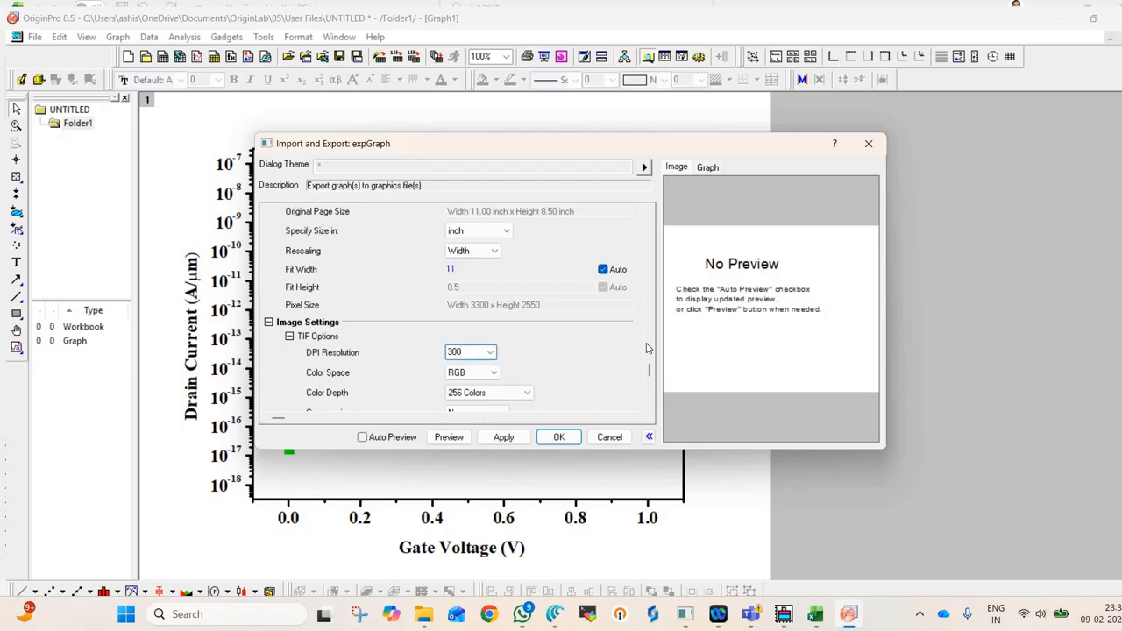
drag(648, 371, 668, 208)
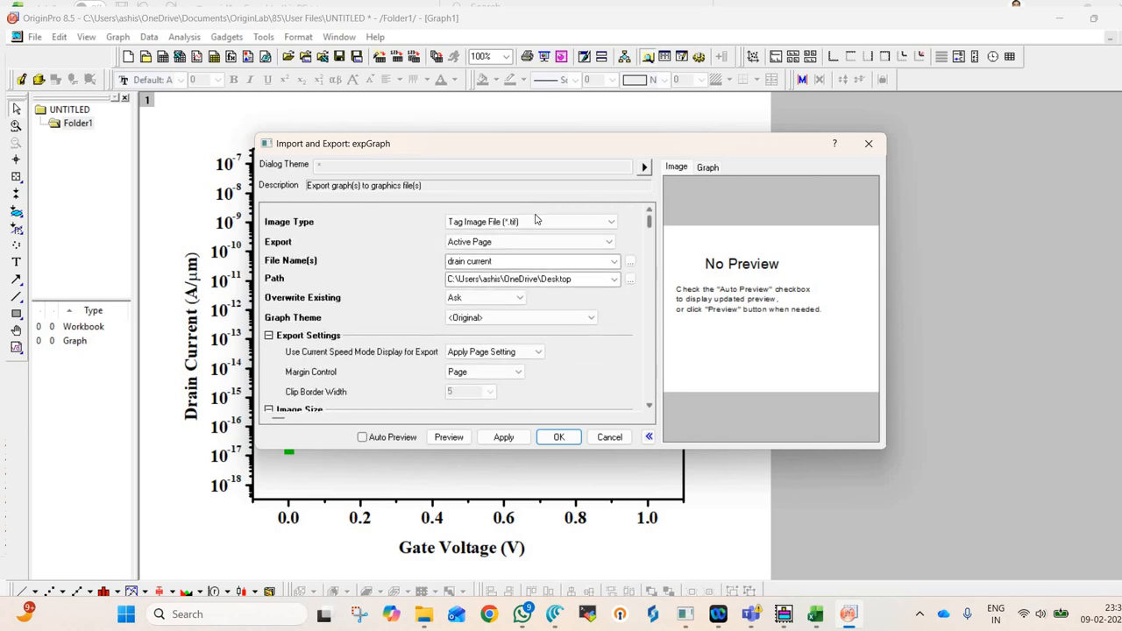
click(562, 438)
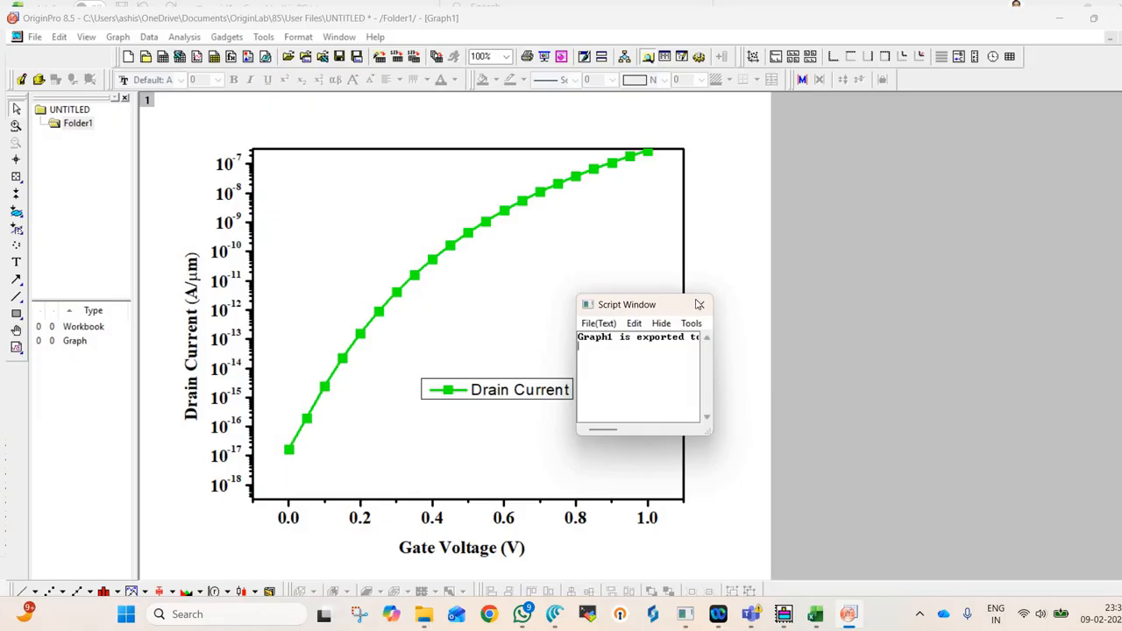
click(700, 305)
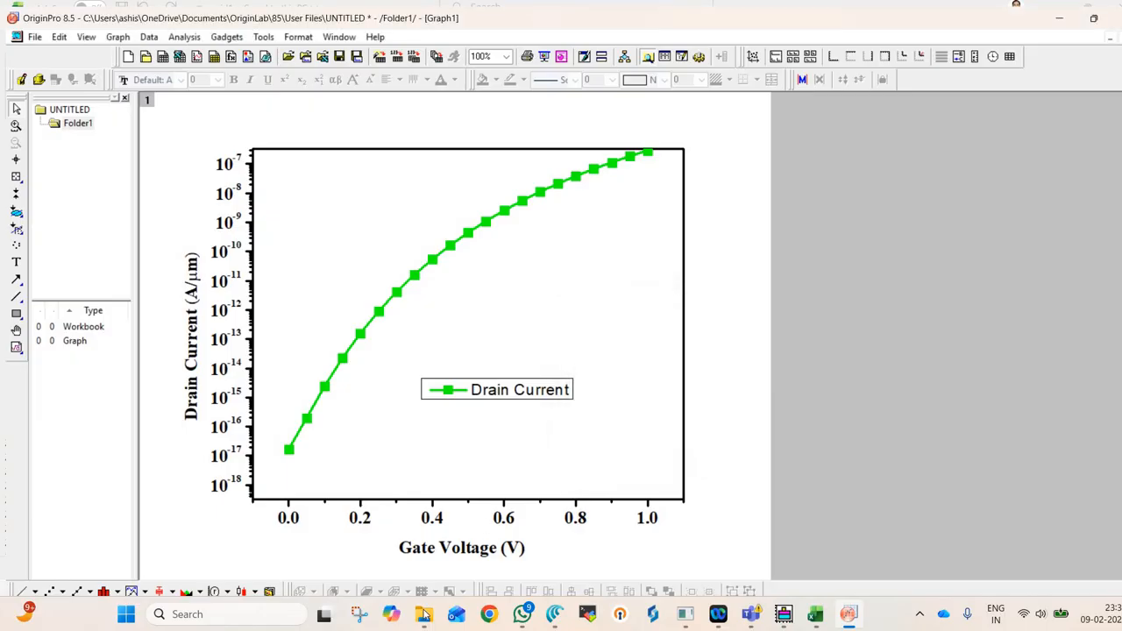
Switch to File Explorer and look through the Desktop folder for the exported drain current image
click(423, 613)
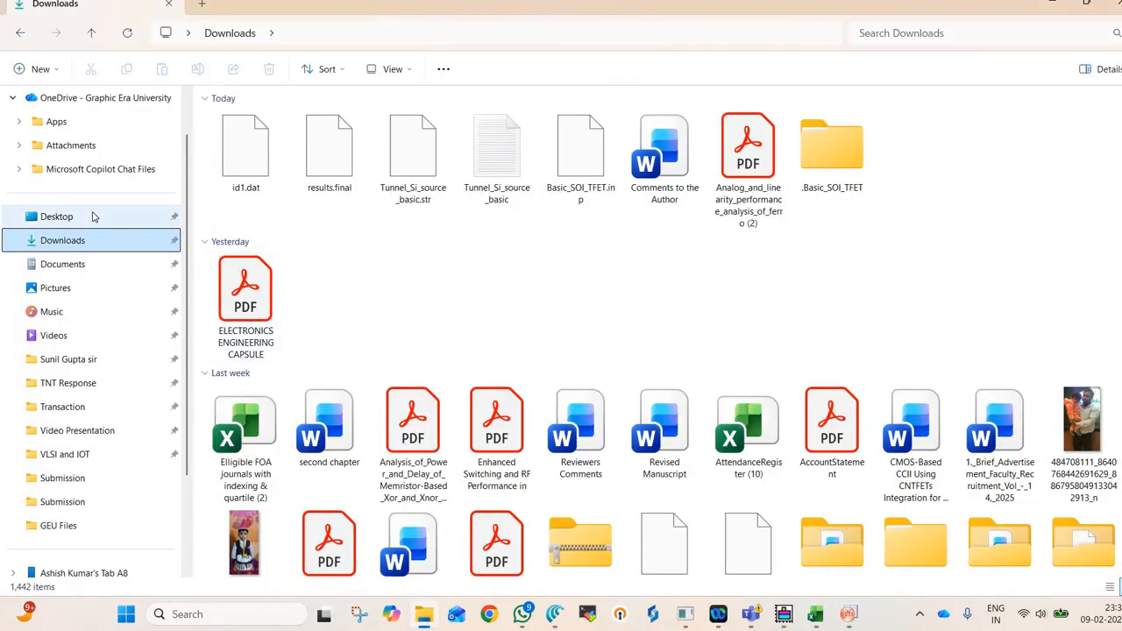
click(94, 217)
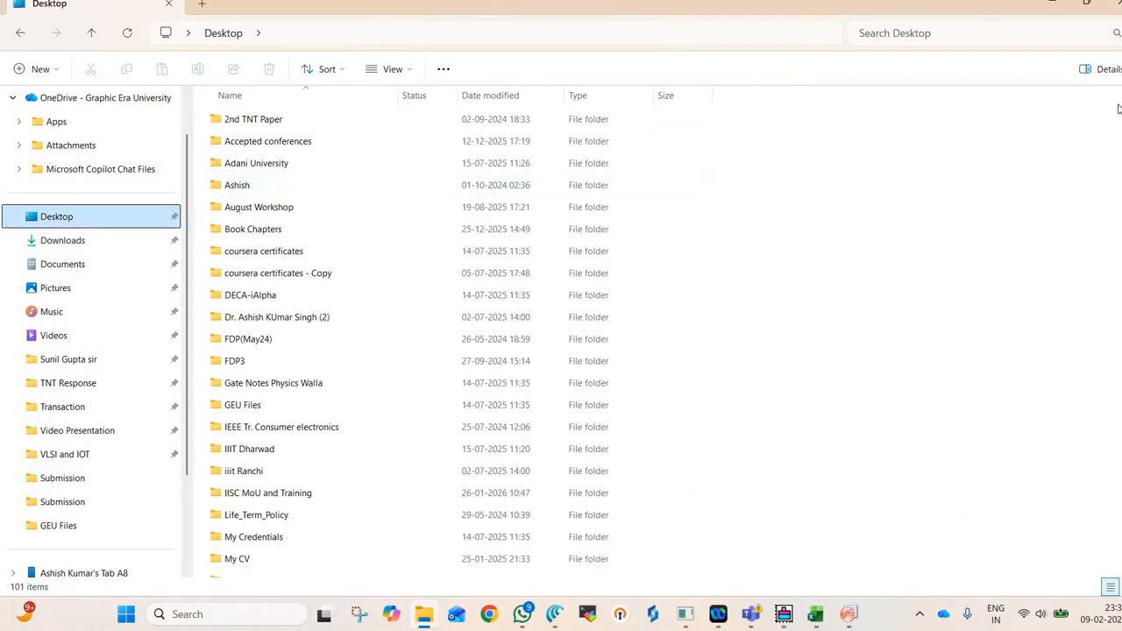
scroll(459, 342, down, 10)
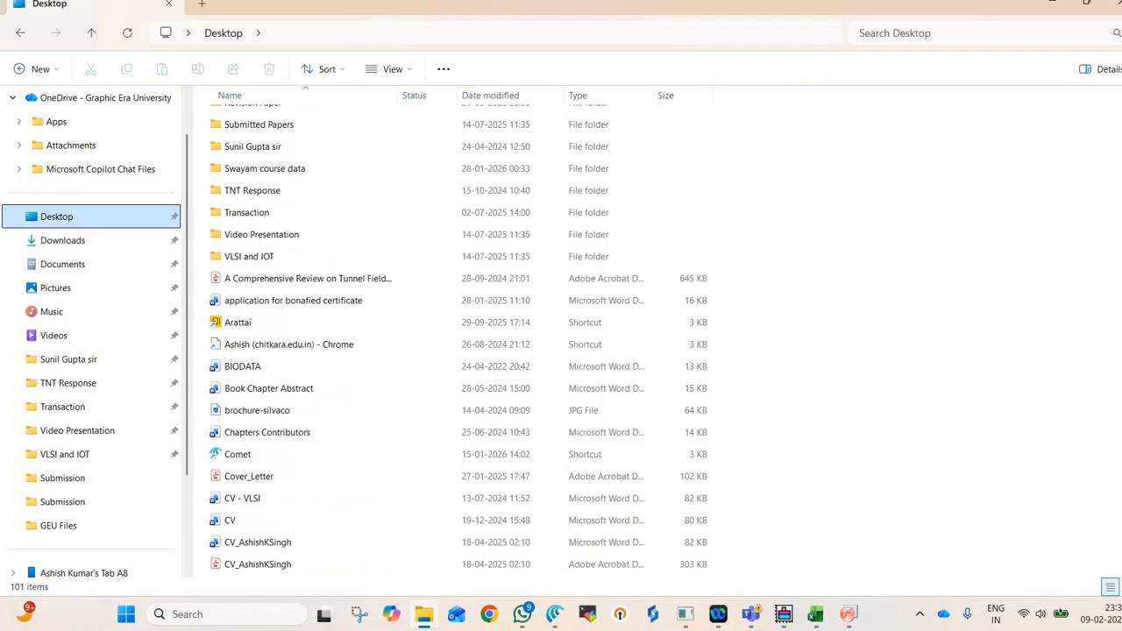
scroll(459, 342, down, 14)
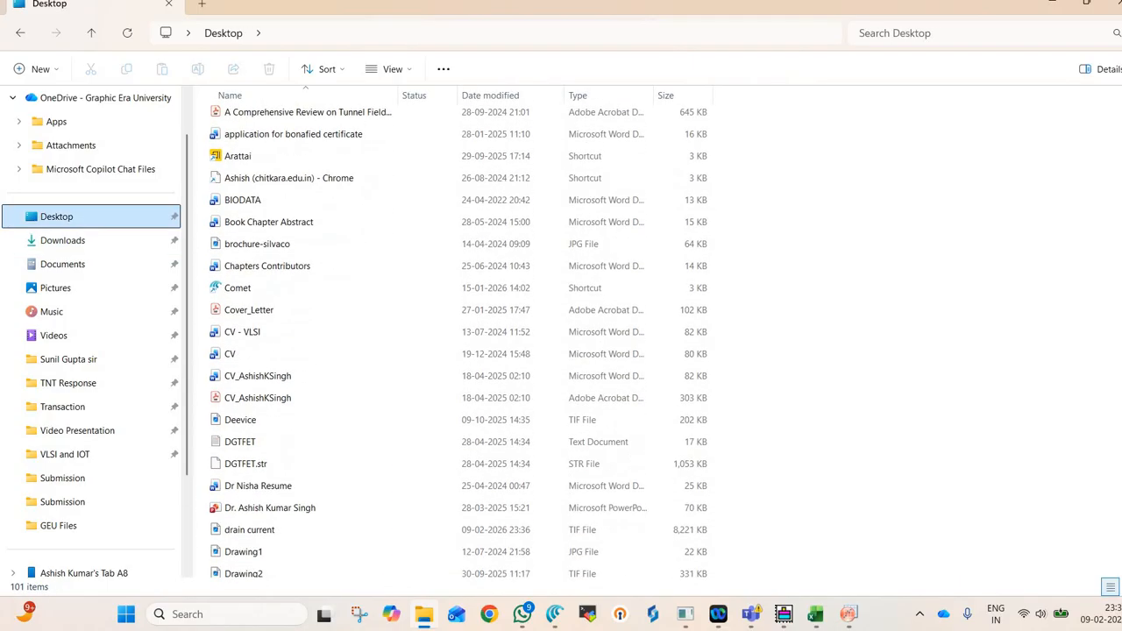
scroll(459, 342, down, 1)
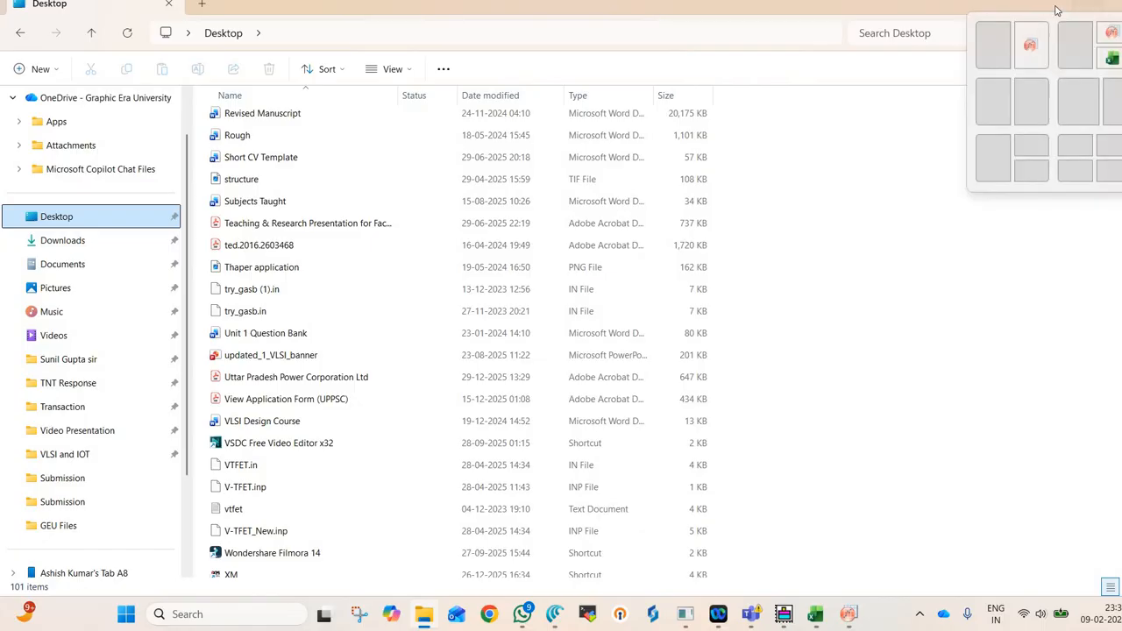
click(1088, 8)
click(1047, 8)
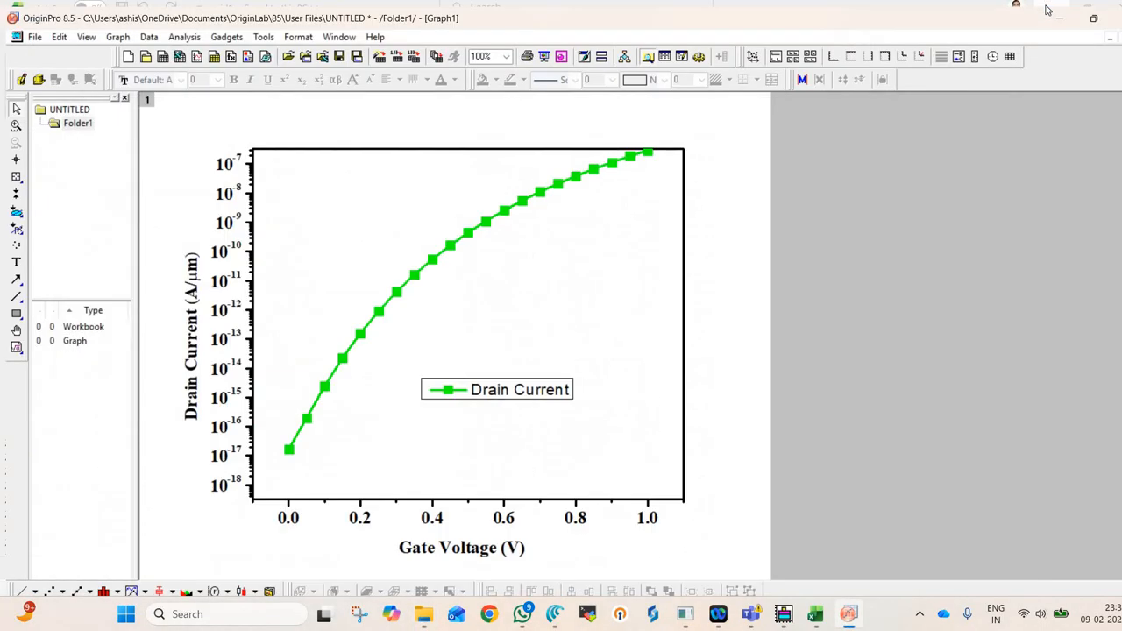
Minimize the open application windows and open the drain current image from the desktop in a maximized Photos window
click(1046, 6)
click(1046, 6)
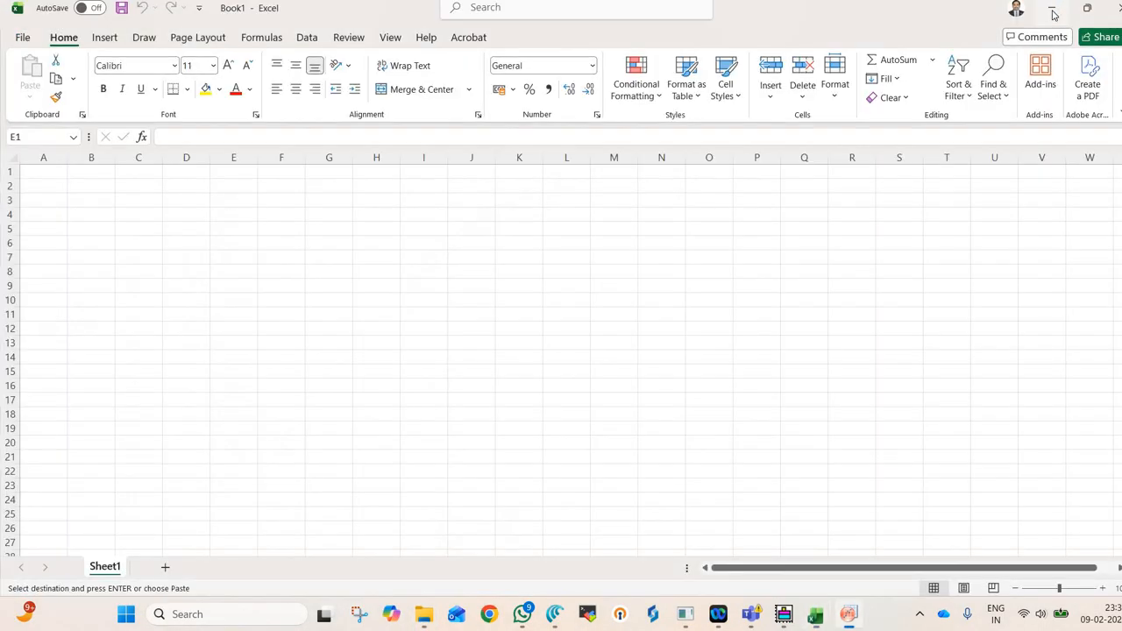
click(1055, 15)
click(1054, 12)
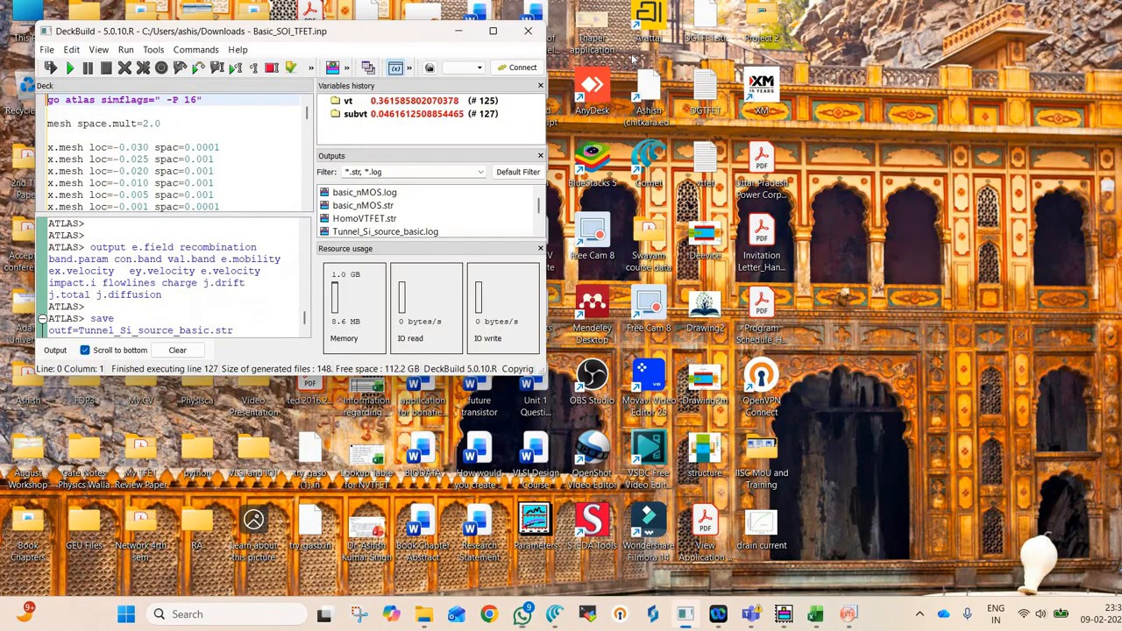
click(455, 34)
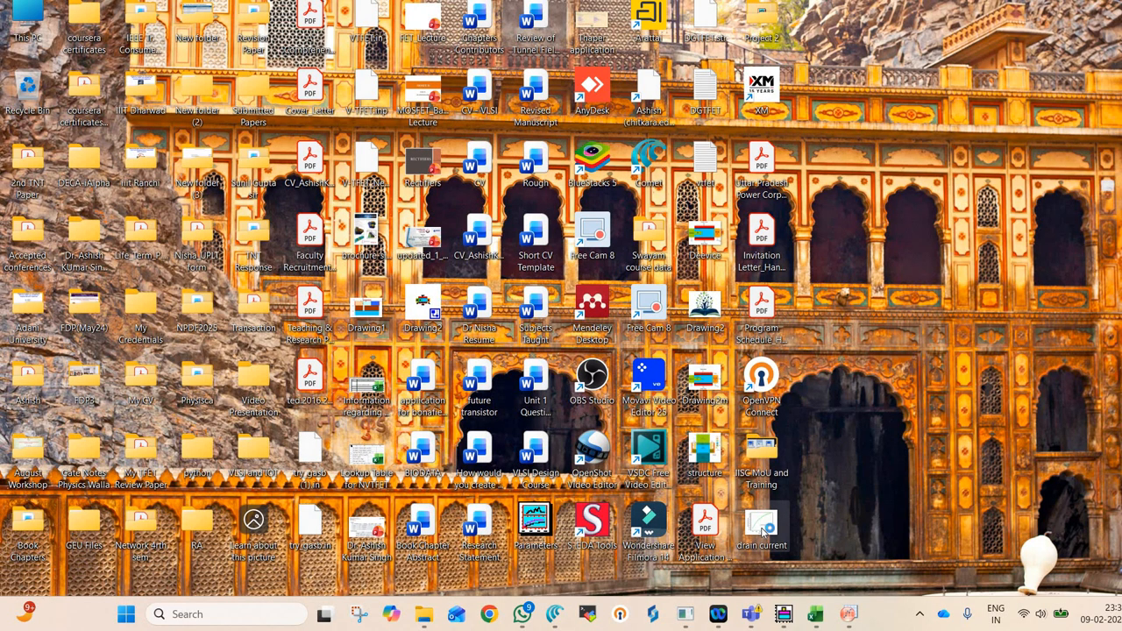
double_click(762, 526)
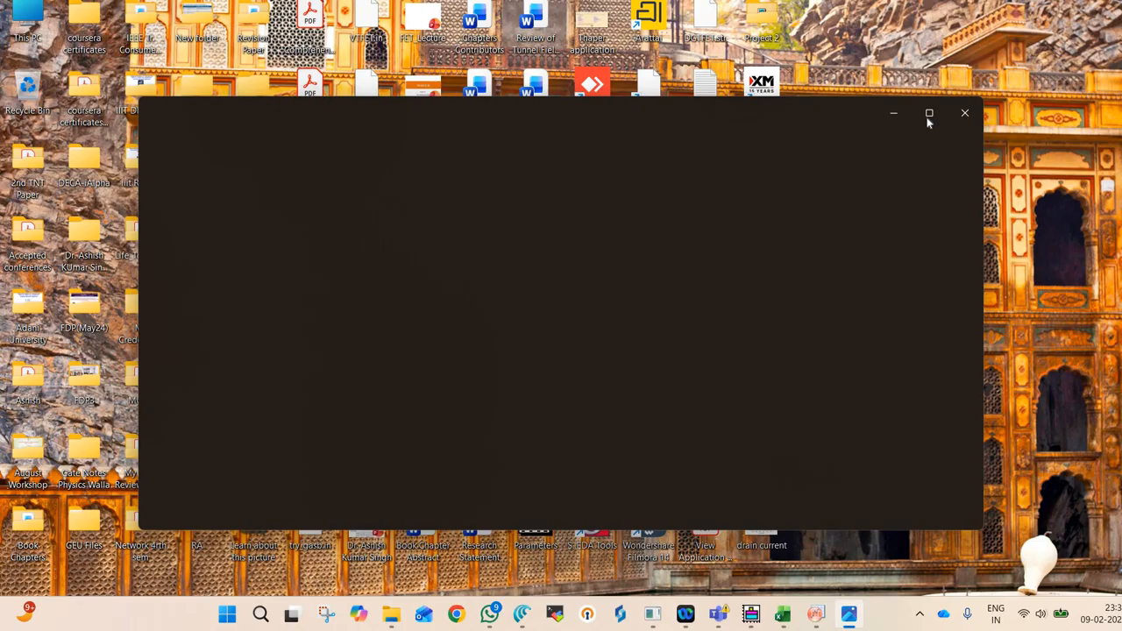
mouse_move(927, 123)
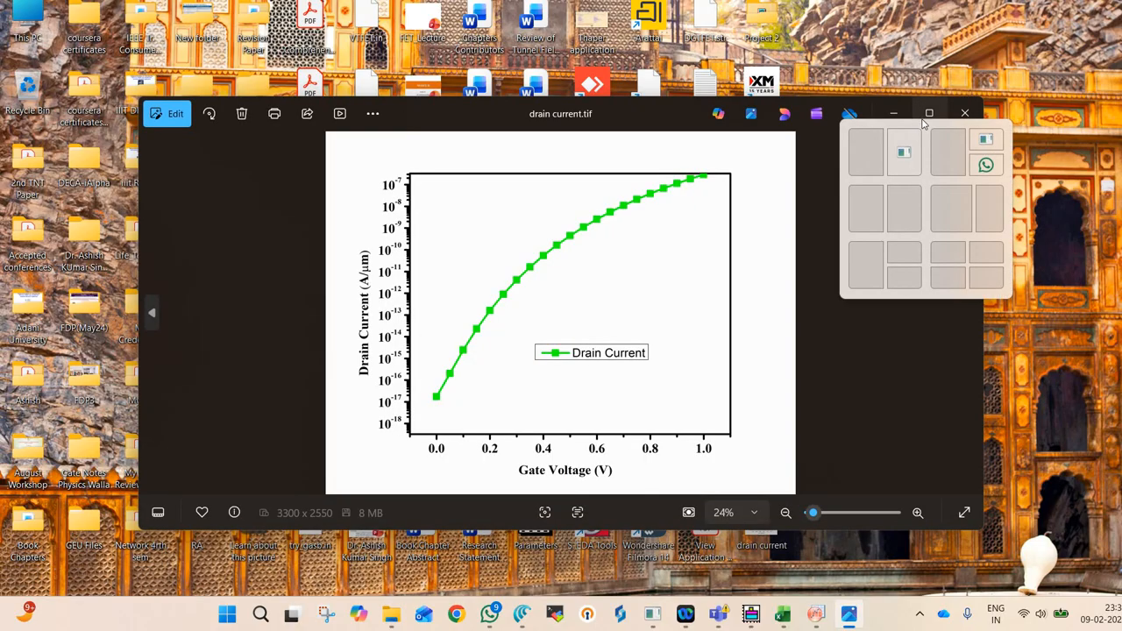
click(929, 114)
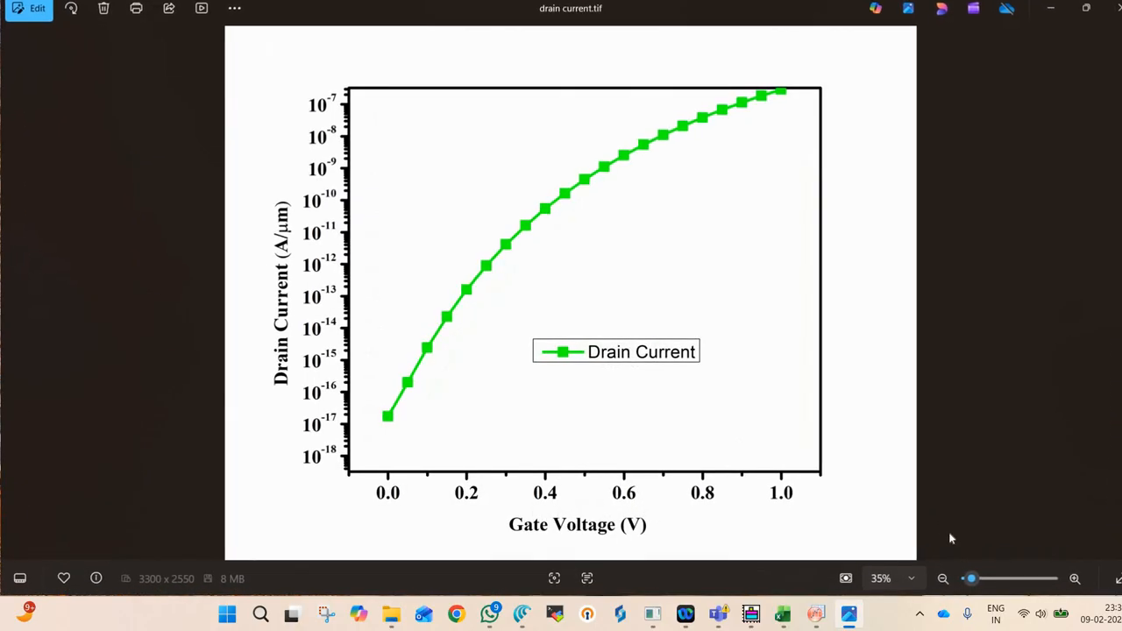
Examine the exported drain current image's quality at high magnification, ending with the whole graph in view
click(1075, 579)
click(1076, 578)
click(1075, 579)
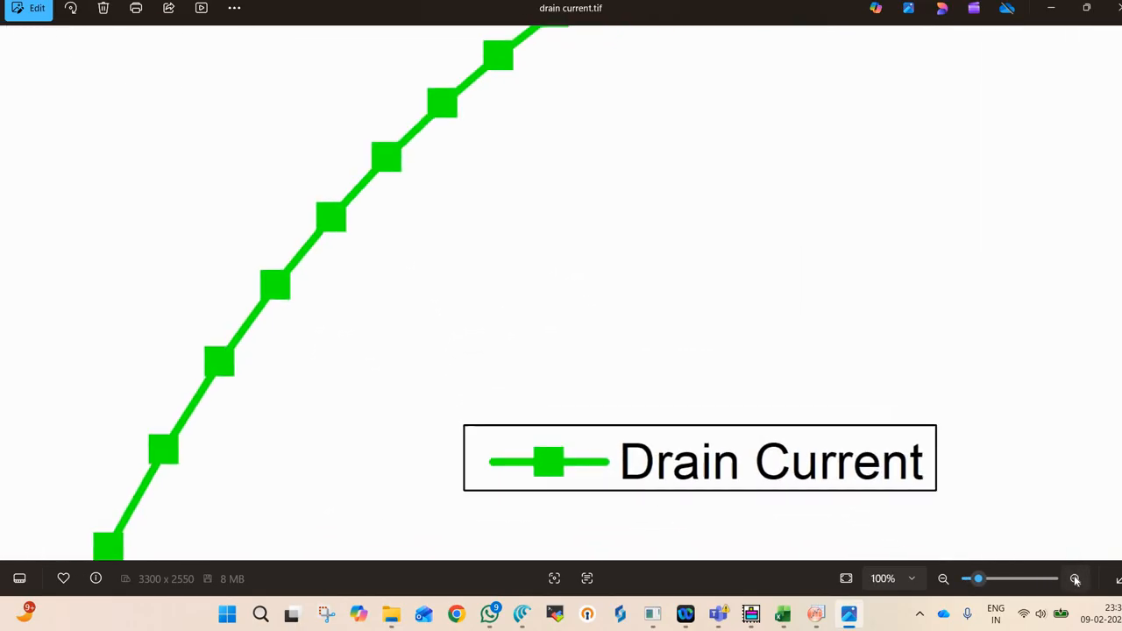
click(1076, 579)
click(1076, 579)
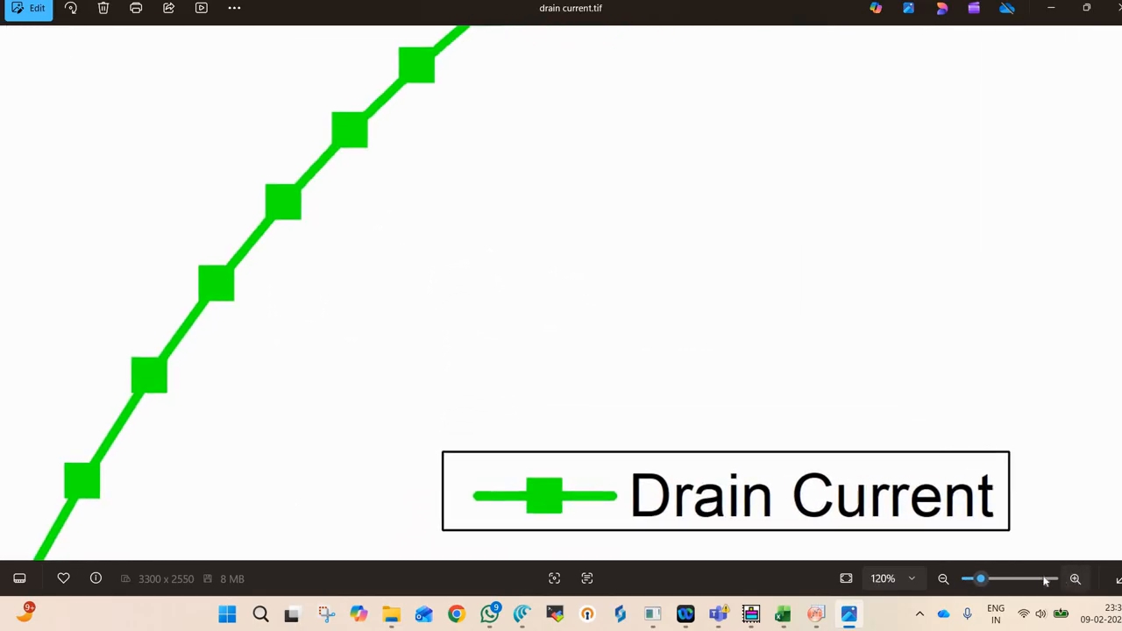
click(943, 578)
click(943, 578)
click(944, 579)
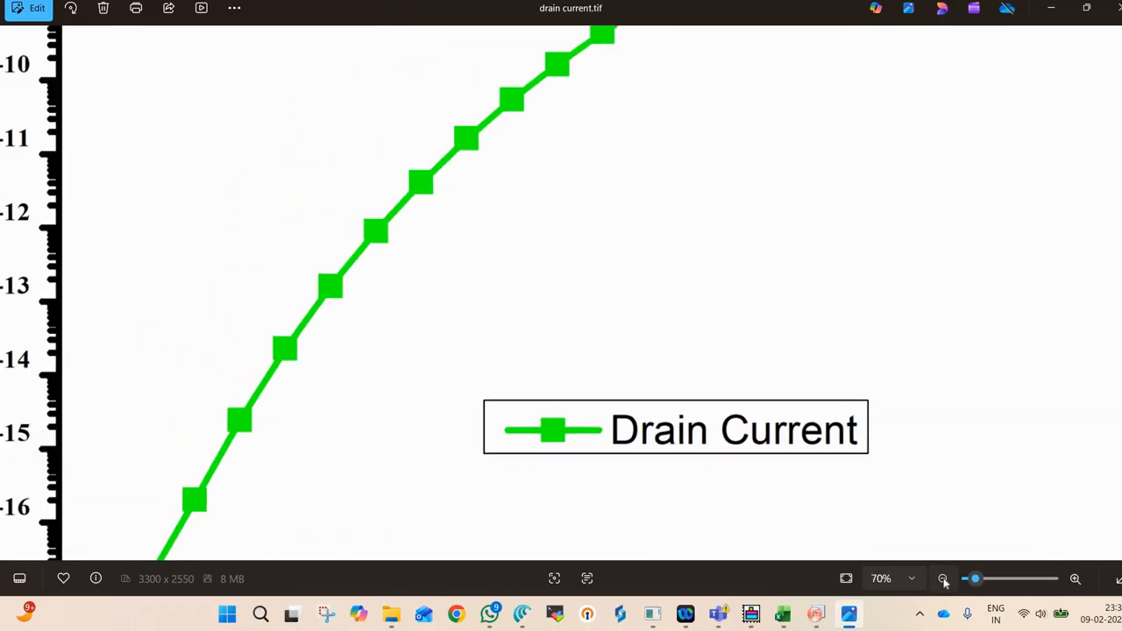
click(943, 579)
click(944, 578)
click(943, 578)
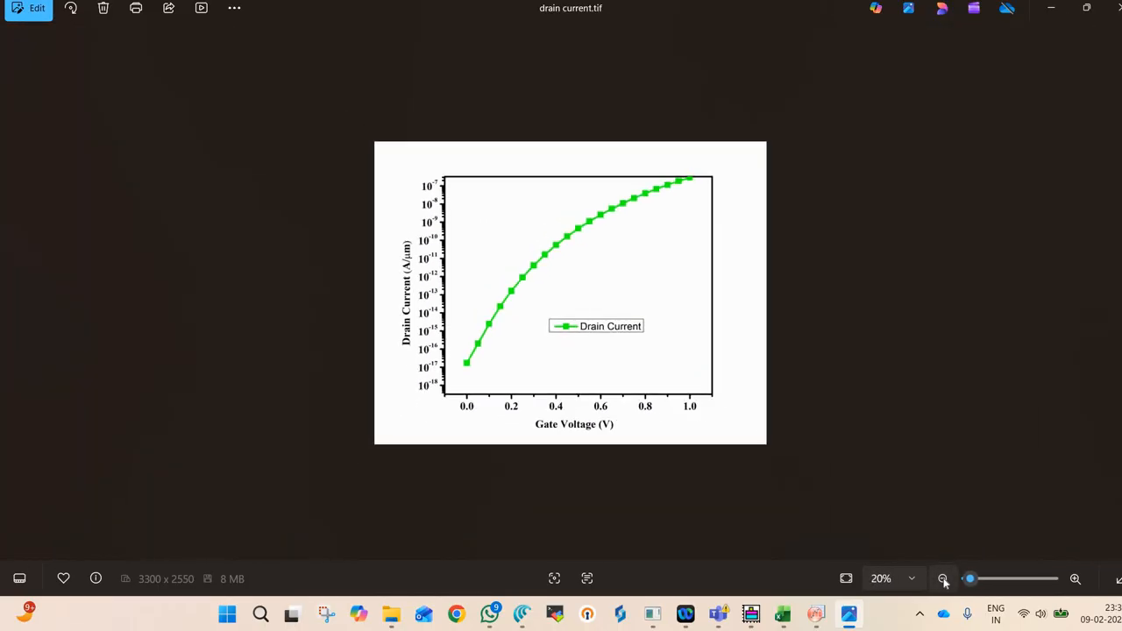